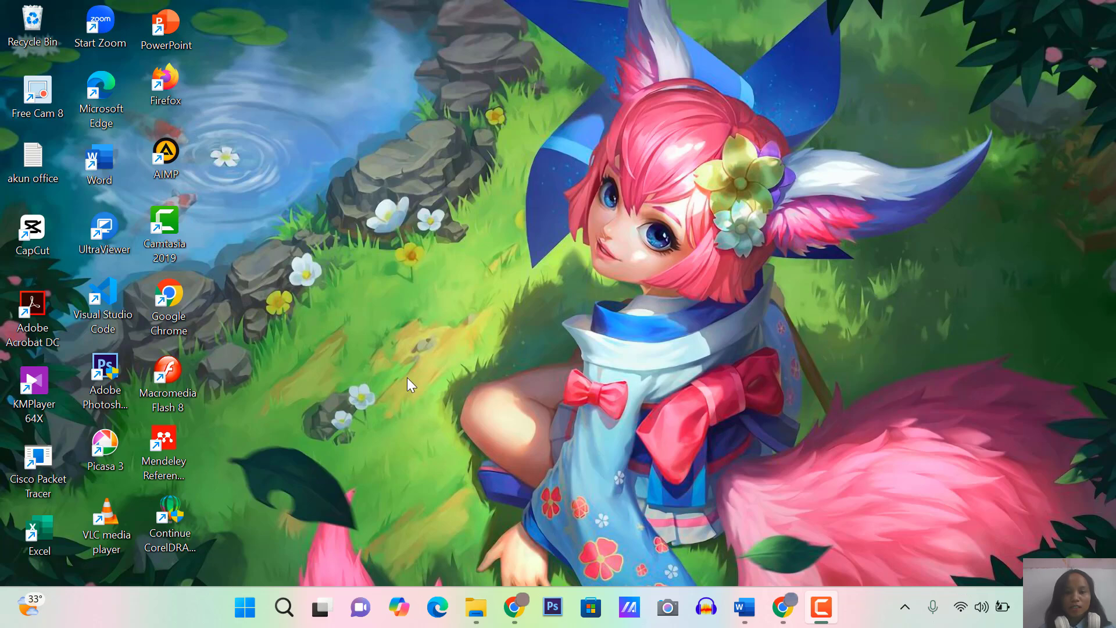
# Launch Macromedia Flash 8 and create a new blank Flash Document
pyautogui.doubleClick(172, 370)
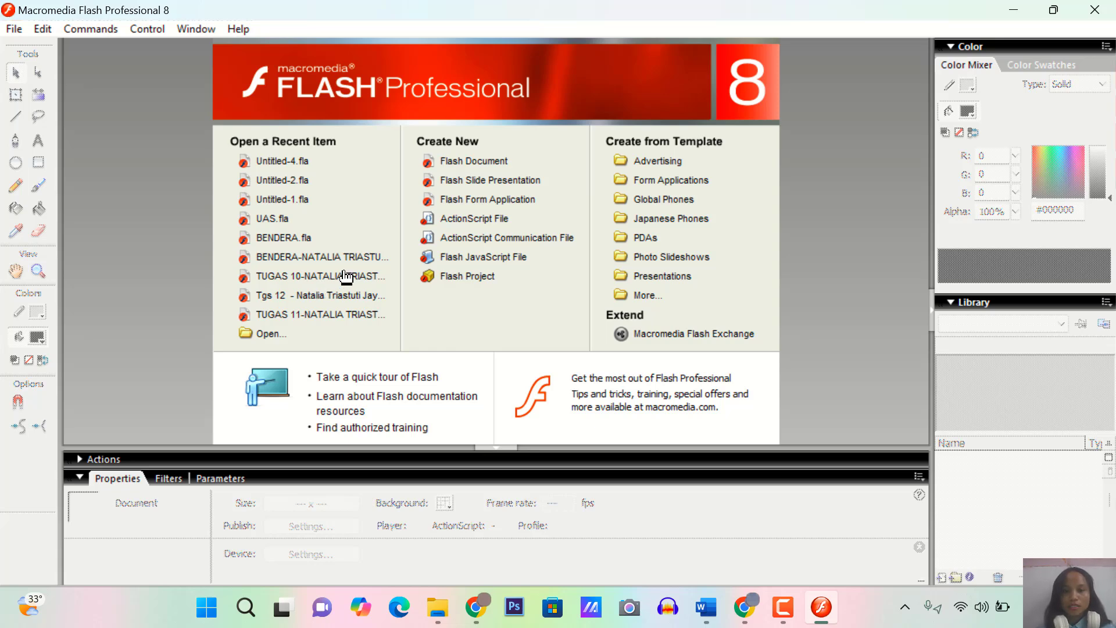
pyautogui.click(474, 167)
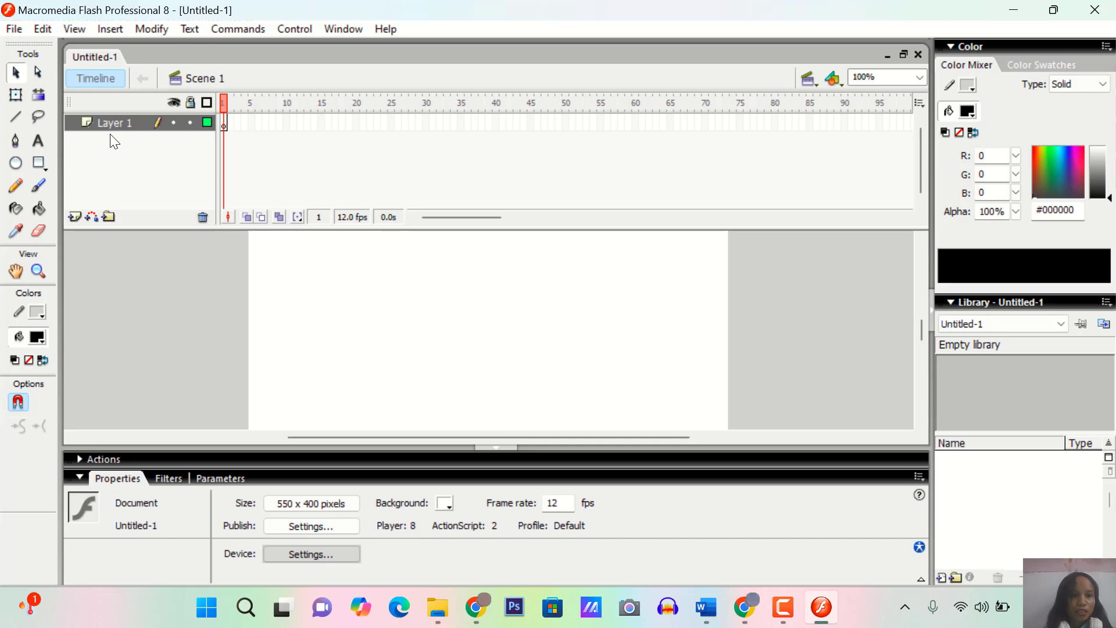
pyautogui.click(19, 32)
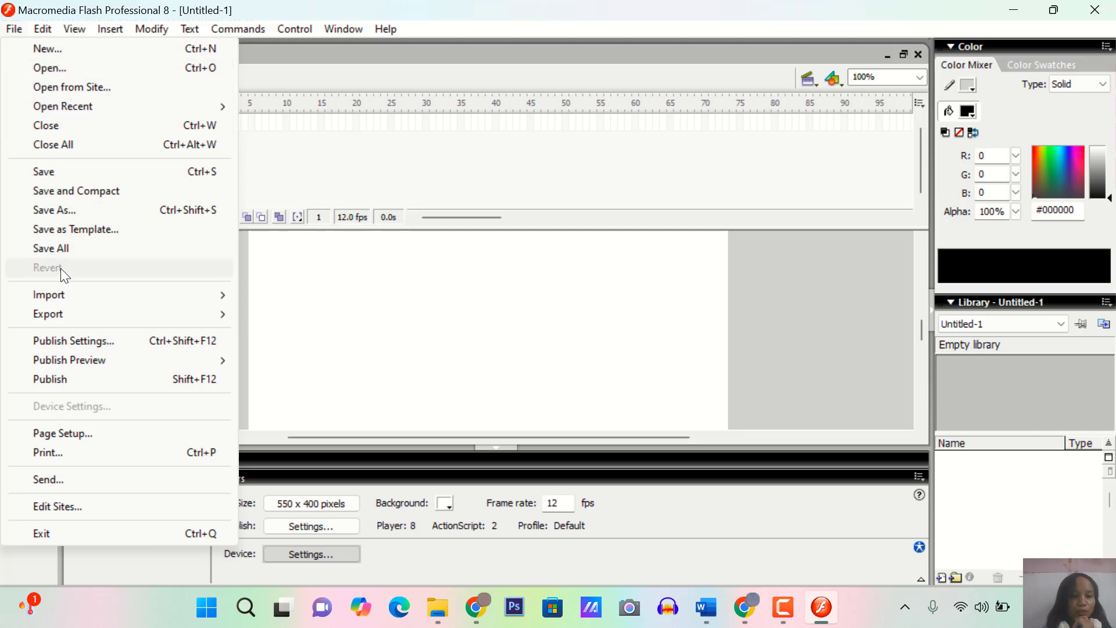
pyautogui.moveTo(74, 298)
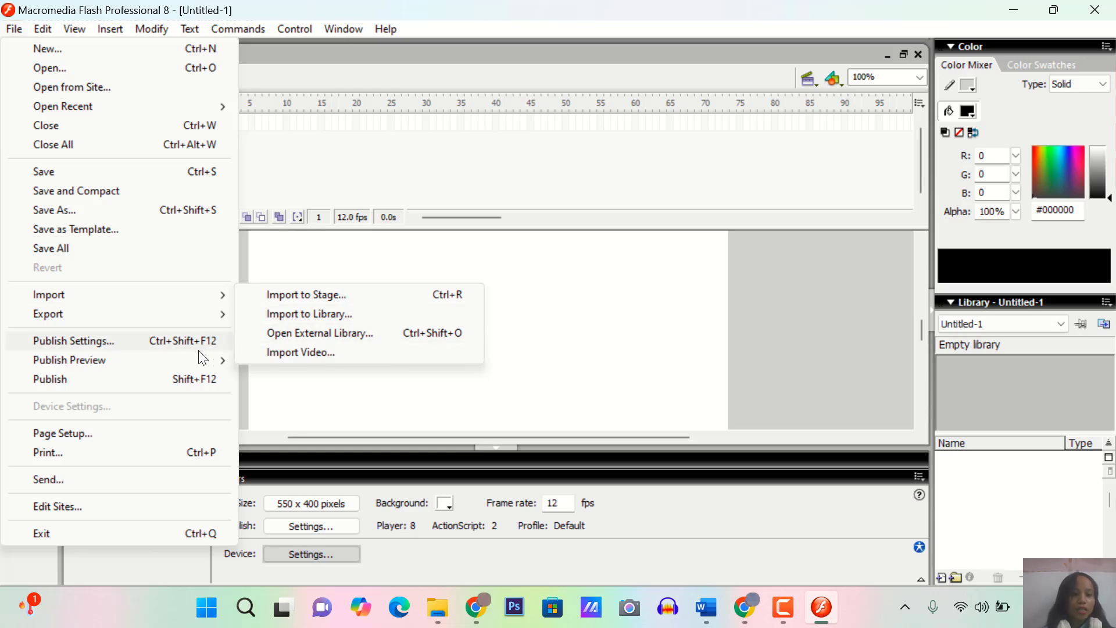
pyautogui.moveTo(178, 317)
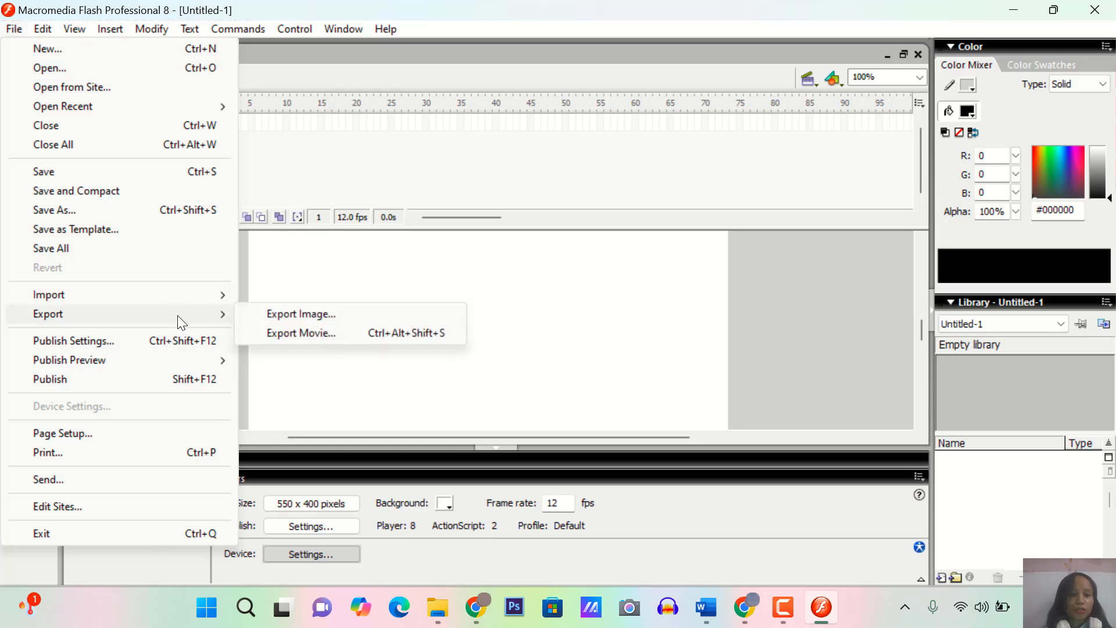
pyautogui.click(324, 334)
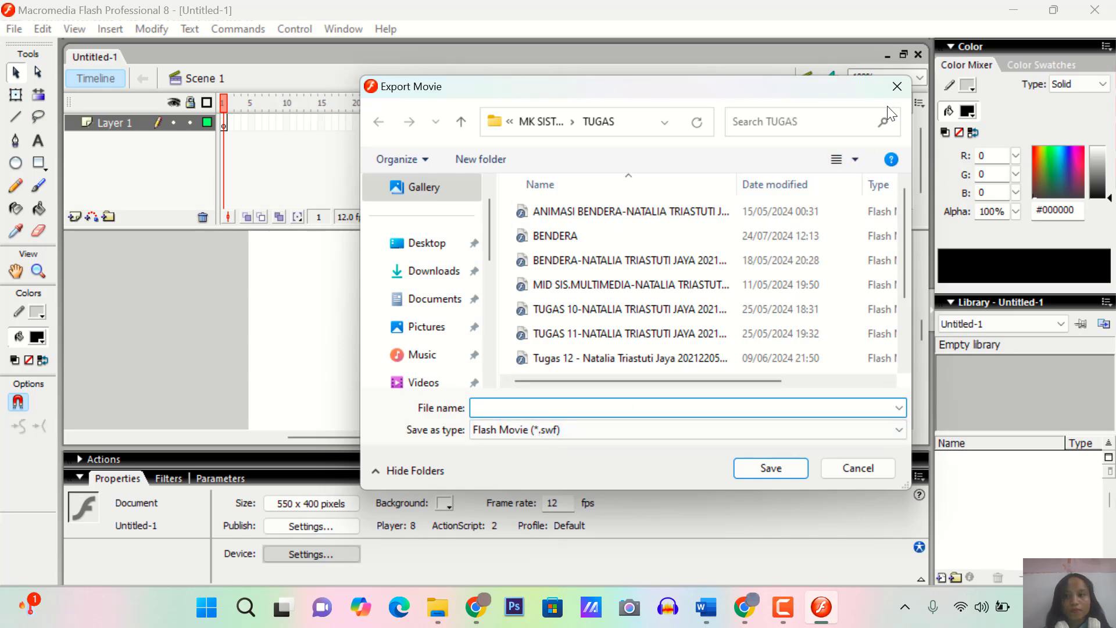
pyautogui.click(894, 91)
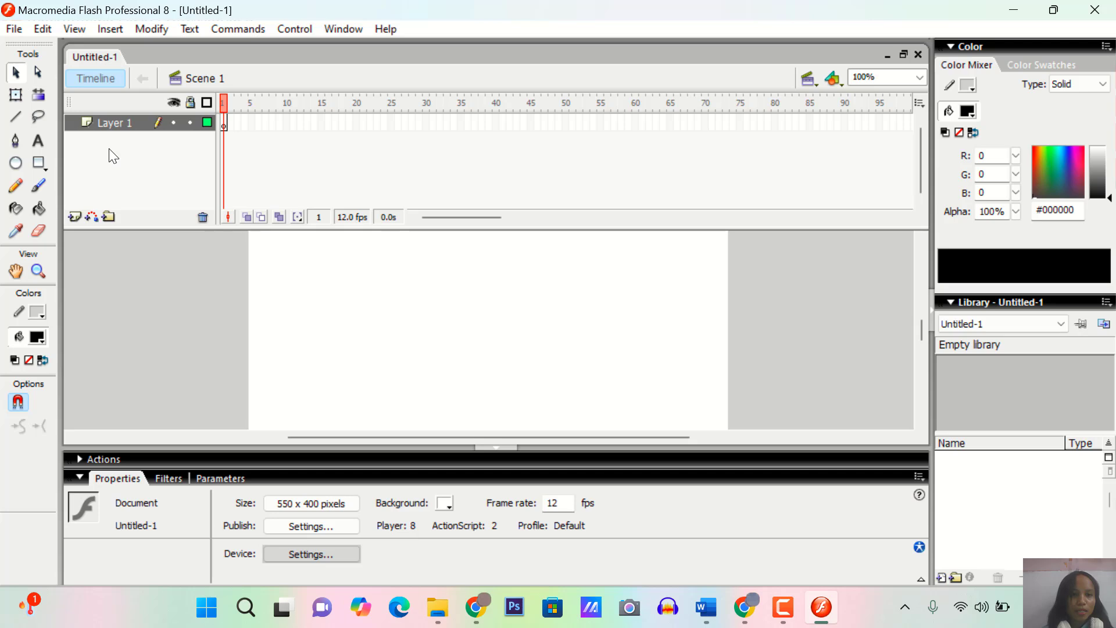
# Add a second layer above Layer 1 and rename Layer 1 as nama1
pyautogui.click(74, 215)
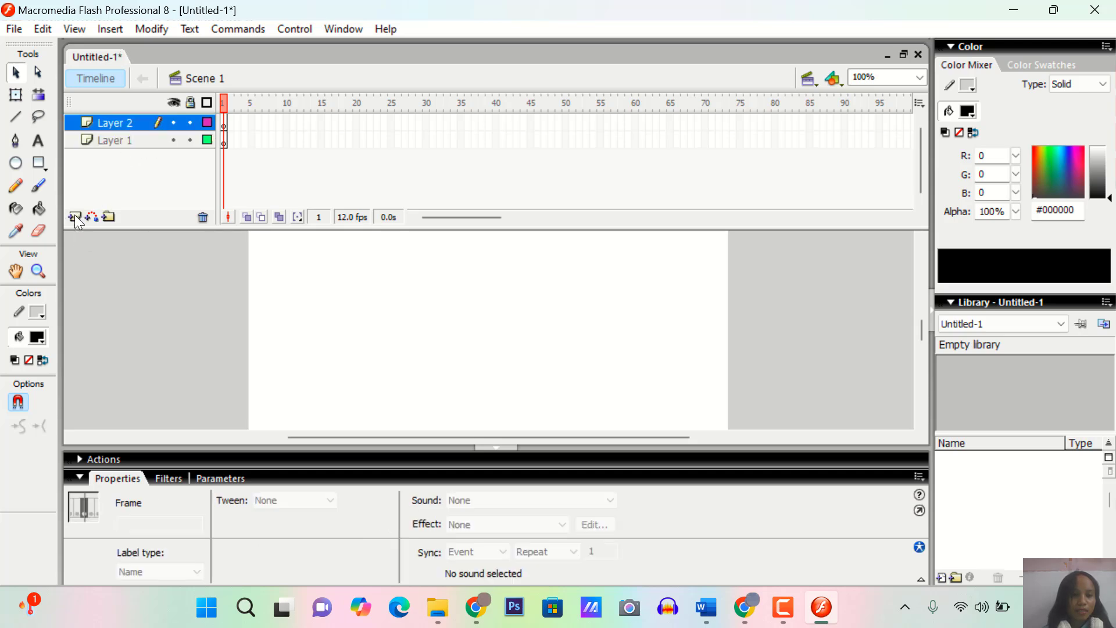
pyautogui.click(114, 143)
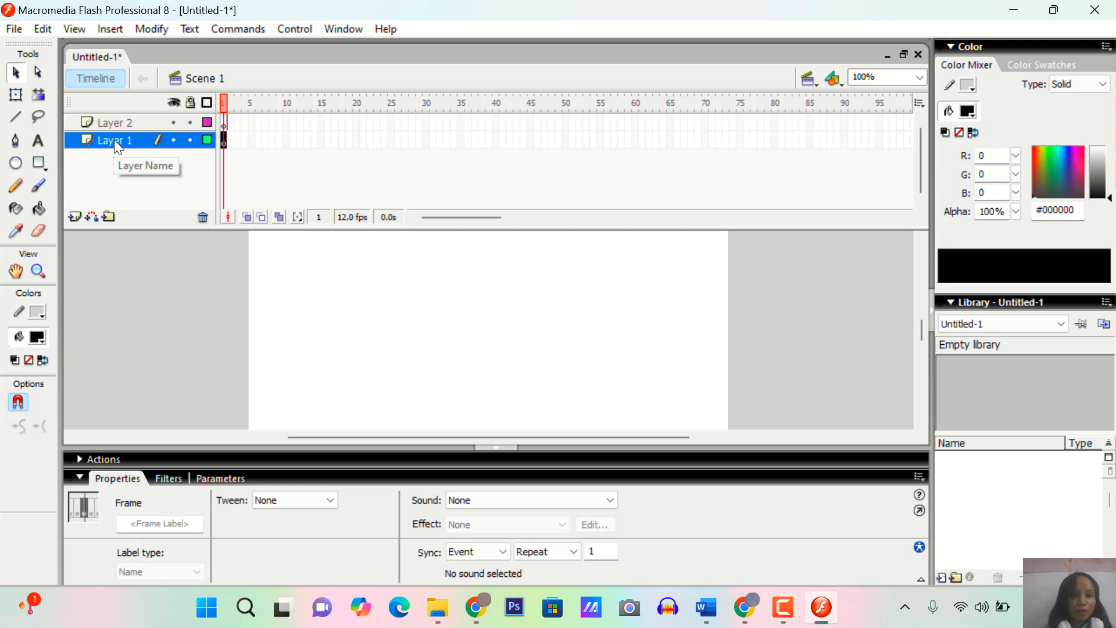
pyautogui.rightClick(114, 139)
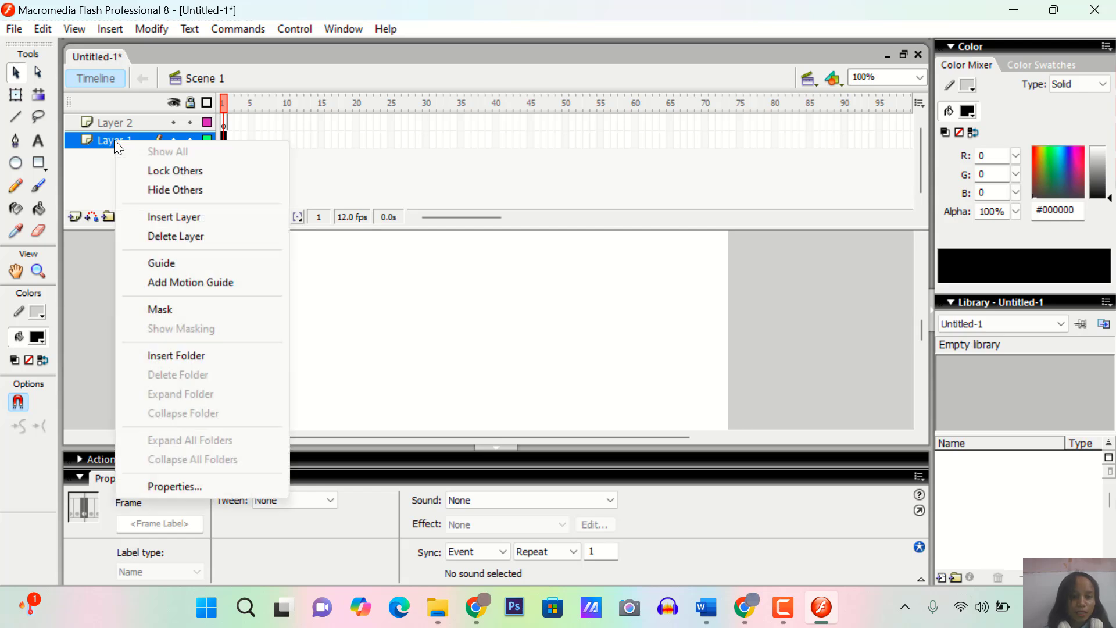
pyautogui.click(165, 486)
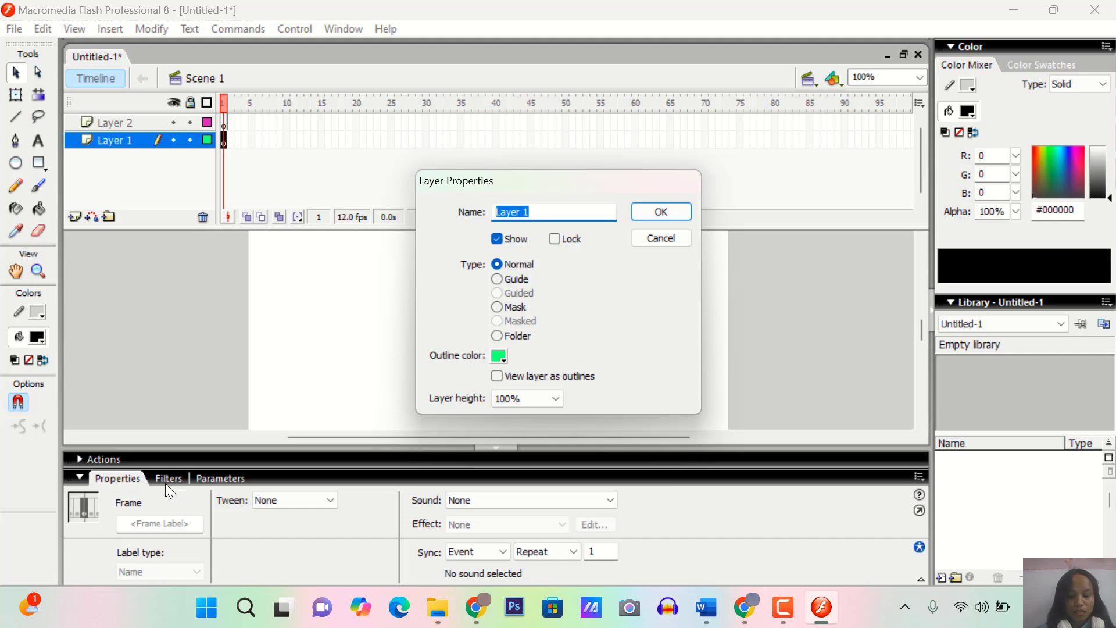
pyautogui.write('nama1')
pyautogui.press('Return')
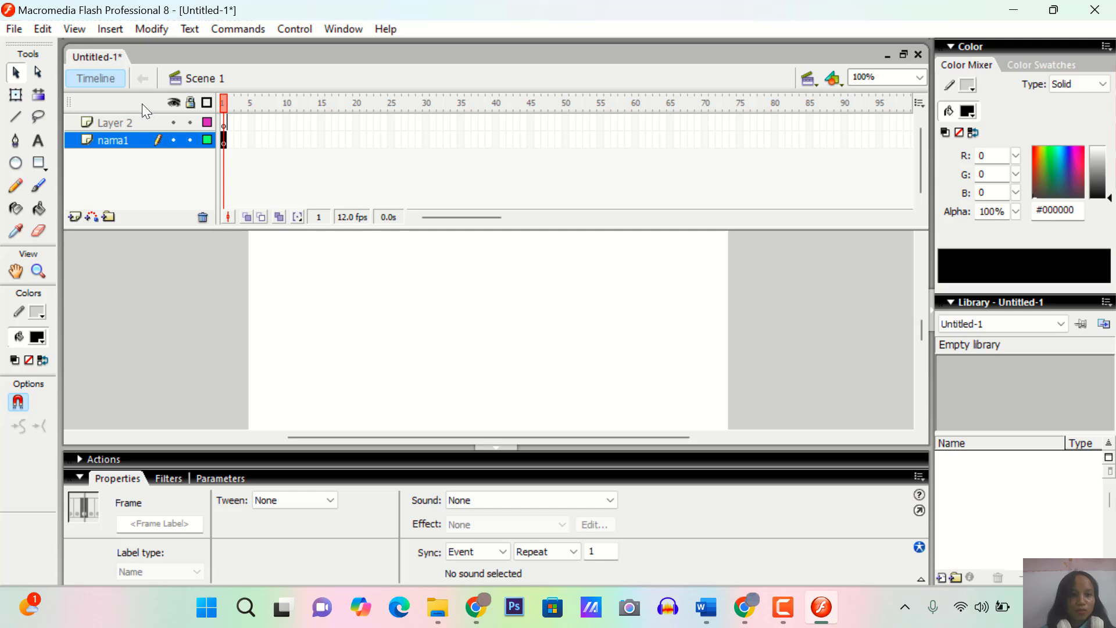
# Rename Layer 2 as nama2 in its layer properties
pyautogui.rightClick(120, 124)
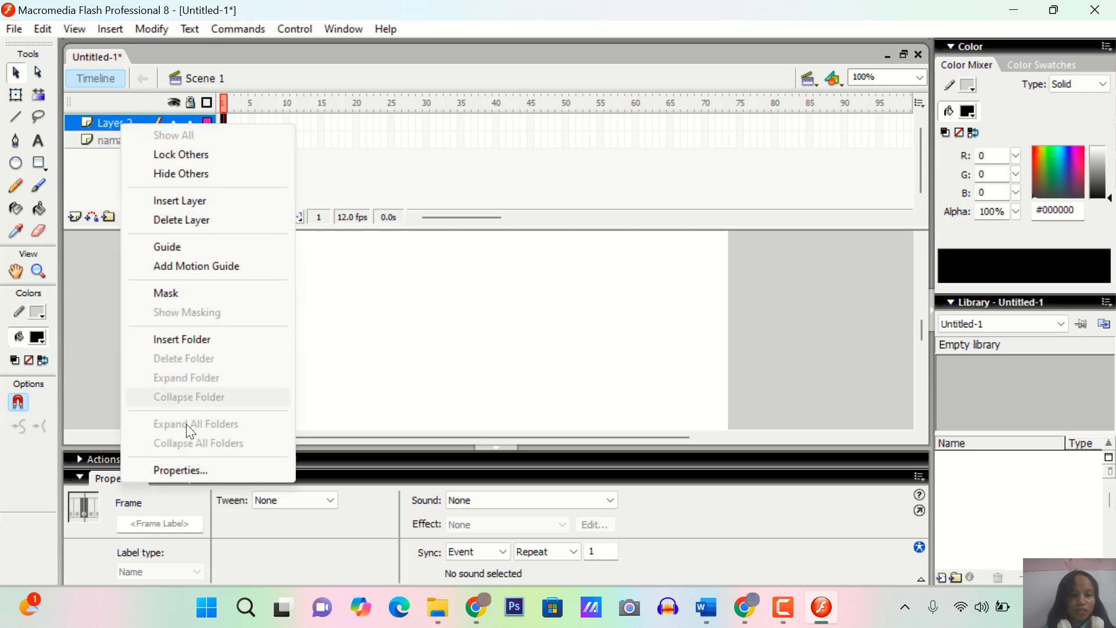
pyautogui.click(188, 470)
pyautogui.write('nama2')
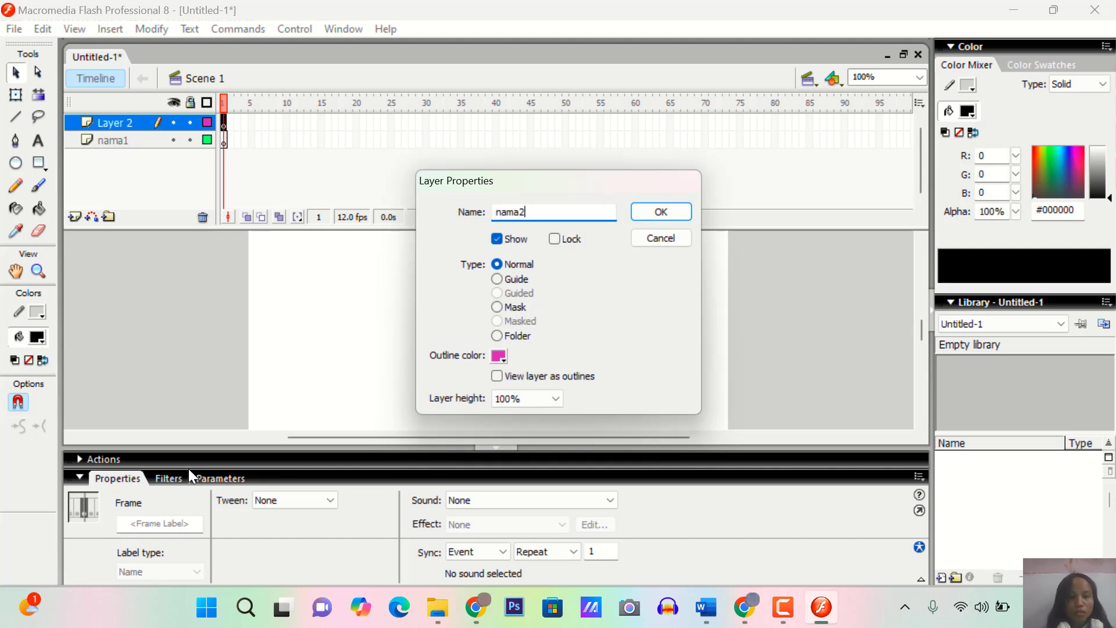
pyautogui.press('Return')
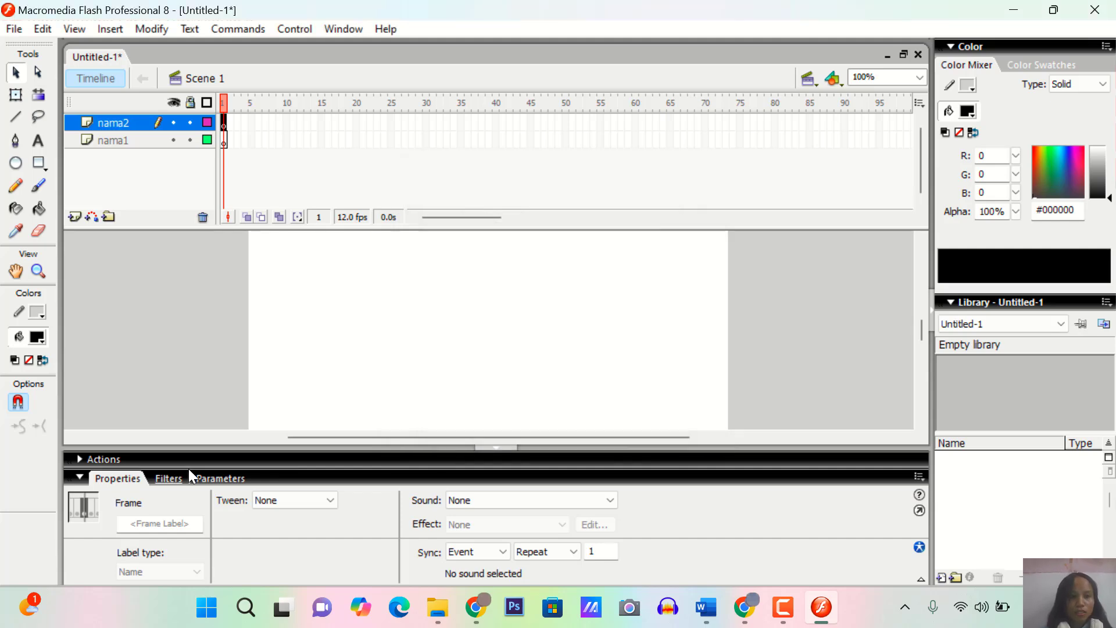
# Add three more layers above nama2 in the timeline
pyautogui.click(75, 218)
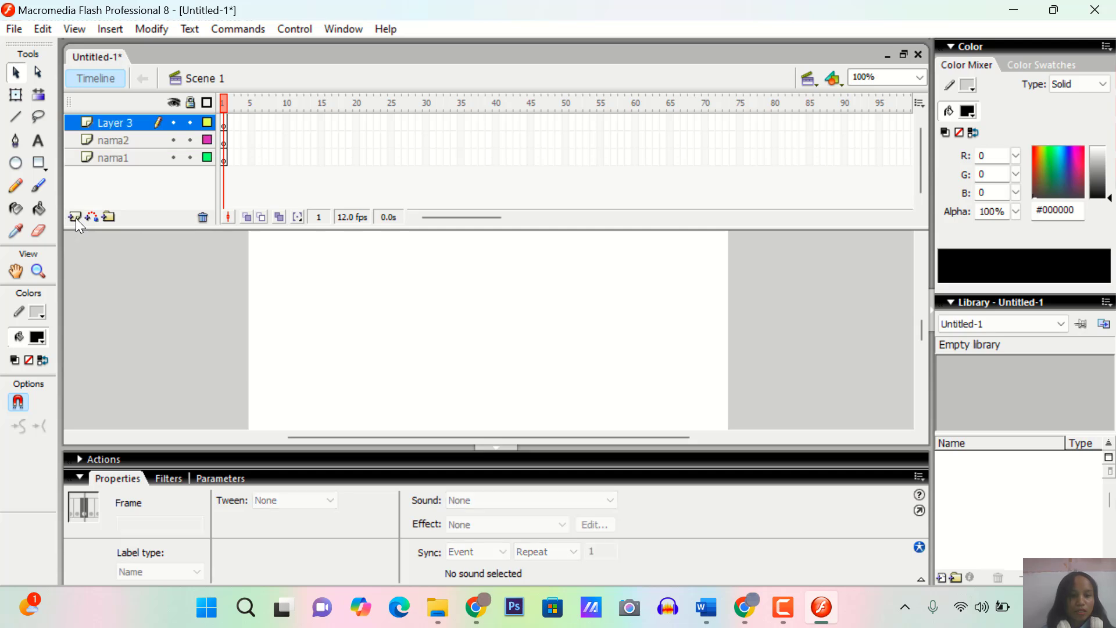
pyautogui.click(75, 218)
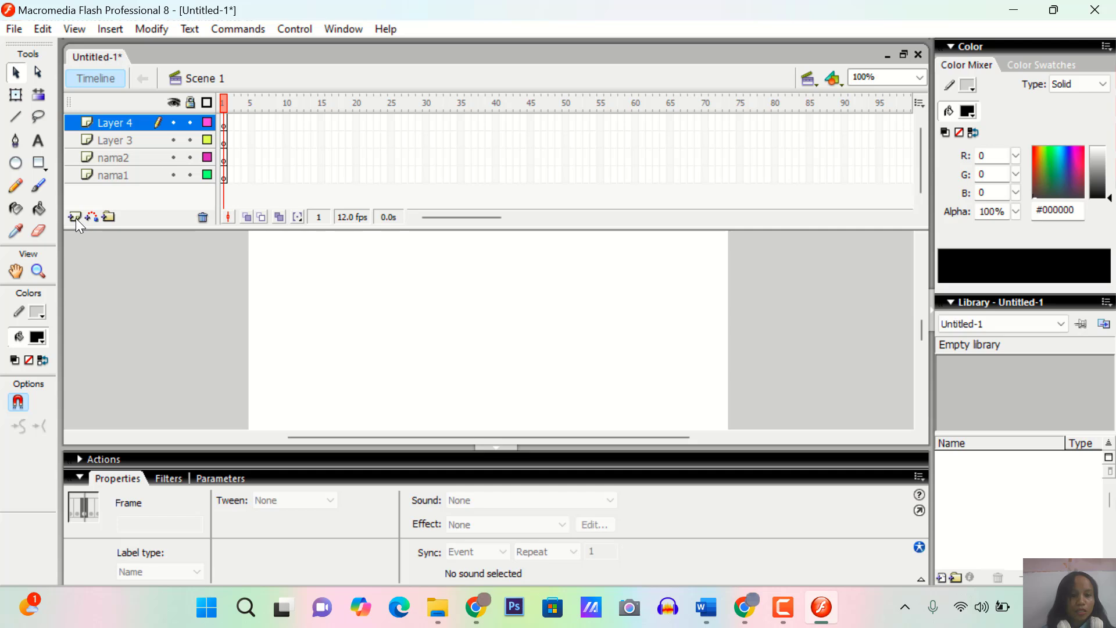
pyautogui.click(75, 218)
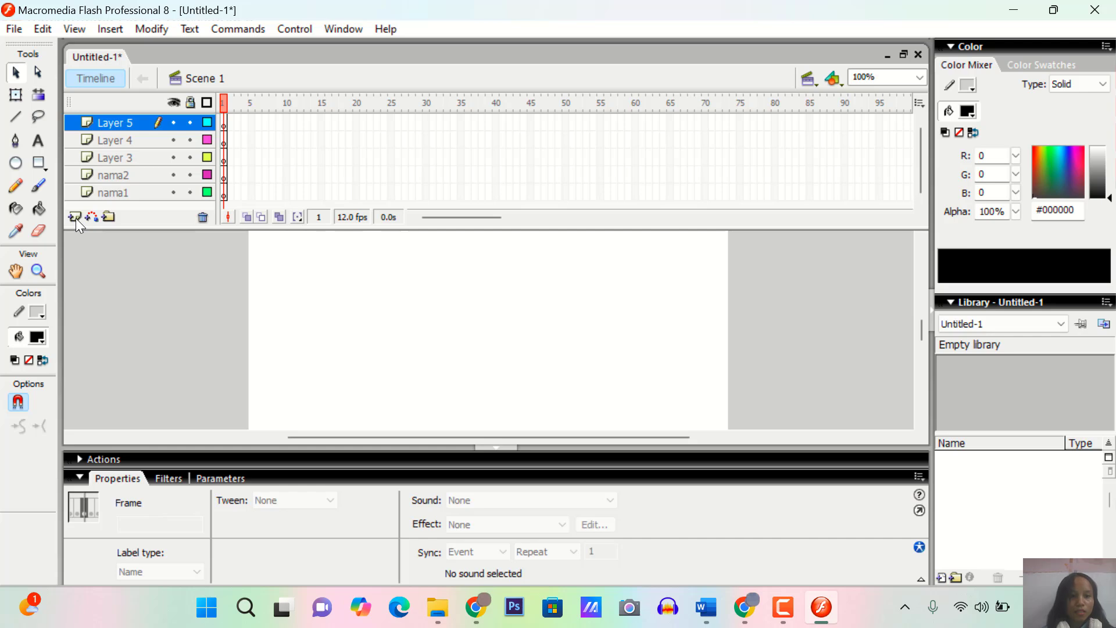
# Rename Layer 3 as cahaya in its layer properties
pyautogui.rightClick(130, 163)
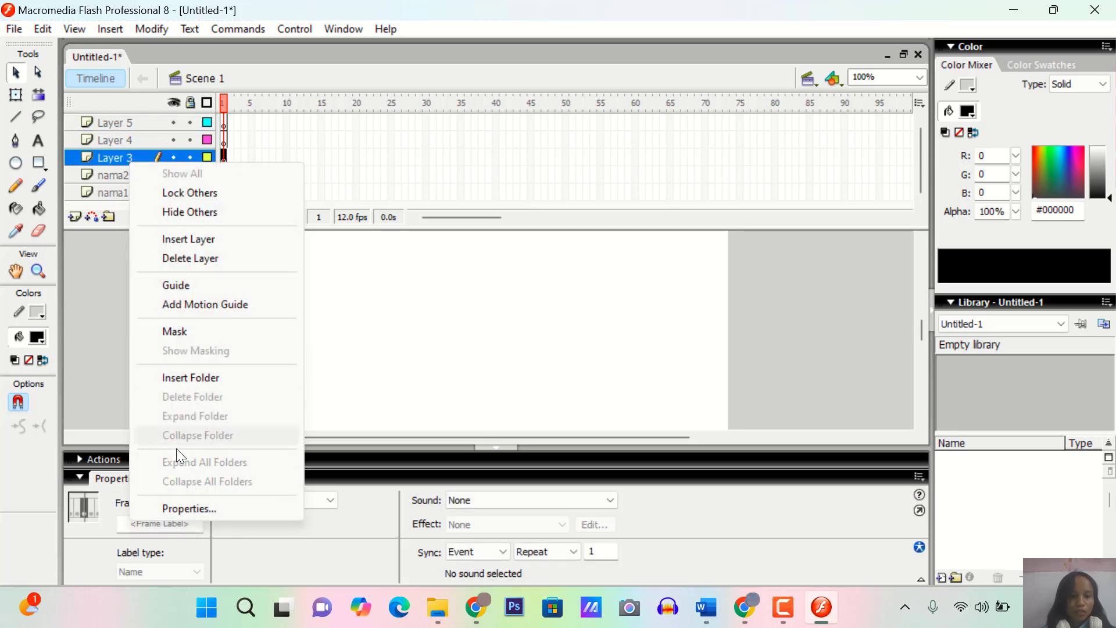
pyautogui.click(186, 509)
pyautogui.write('c')
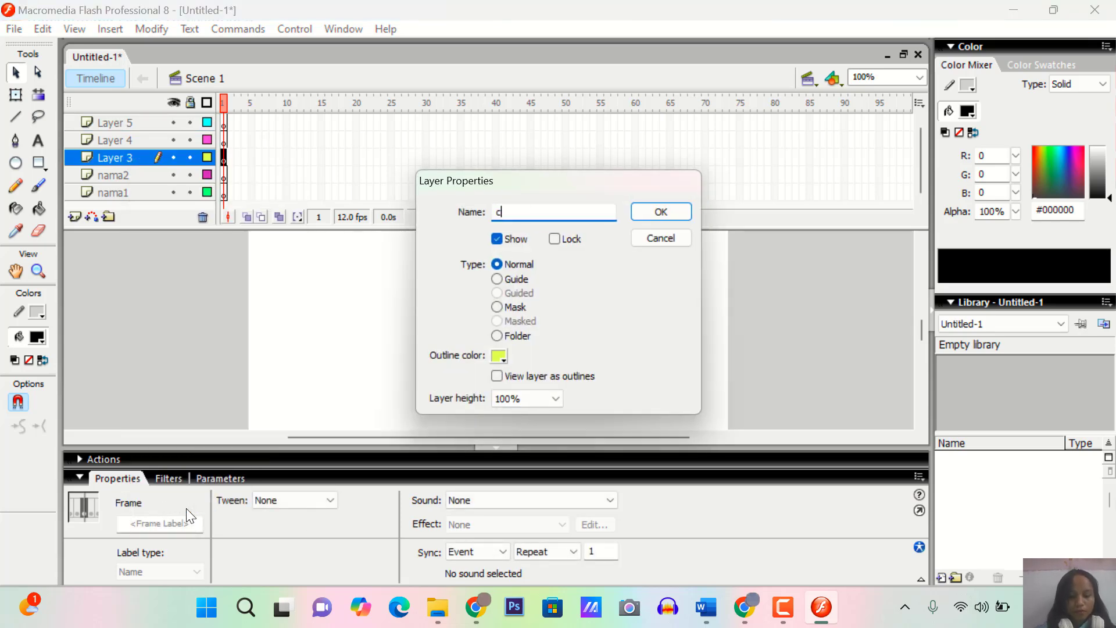
pyautogui.write('ahaya')
pyautogui.press('Return')
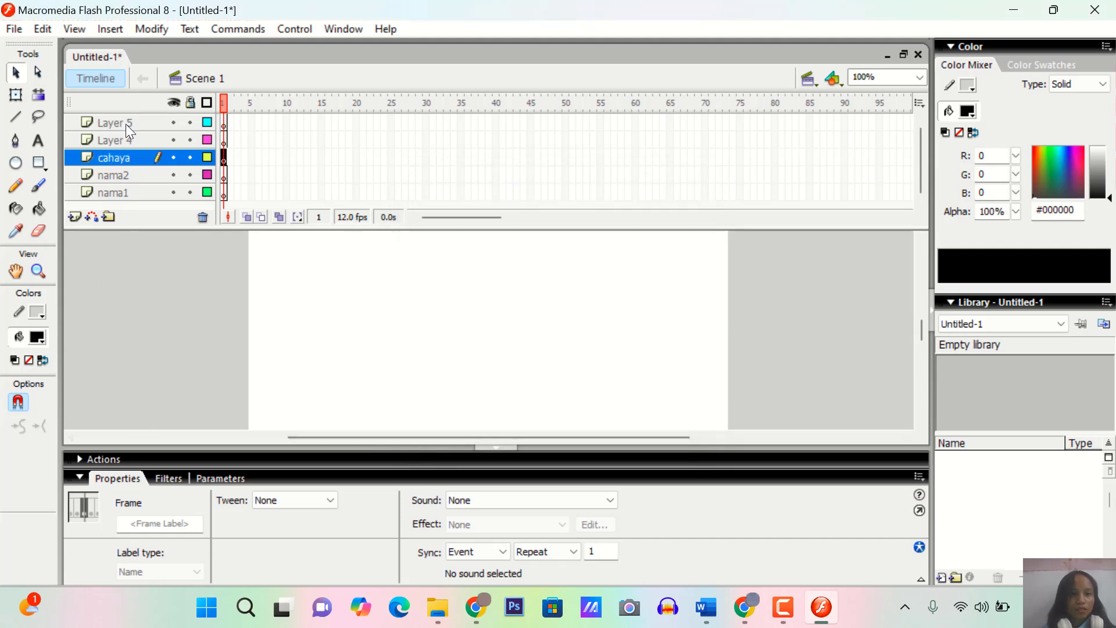
# Rename Layer 4 as pesawat in its layer properties
pyautogui.rightClick(126, 140)
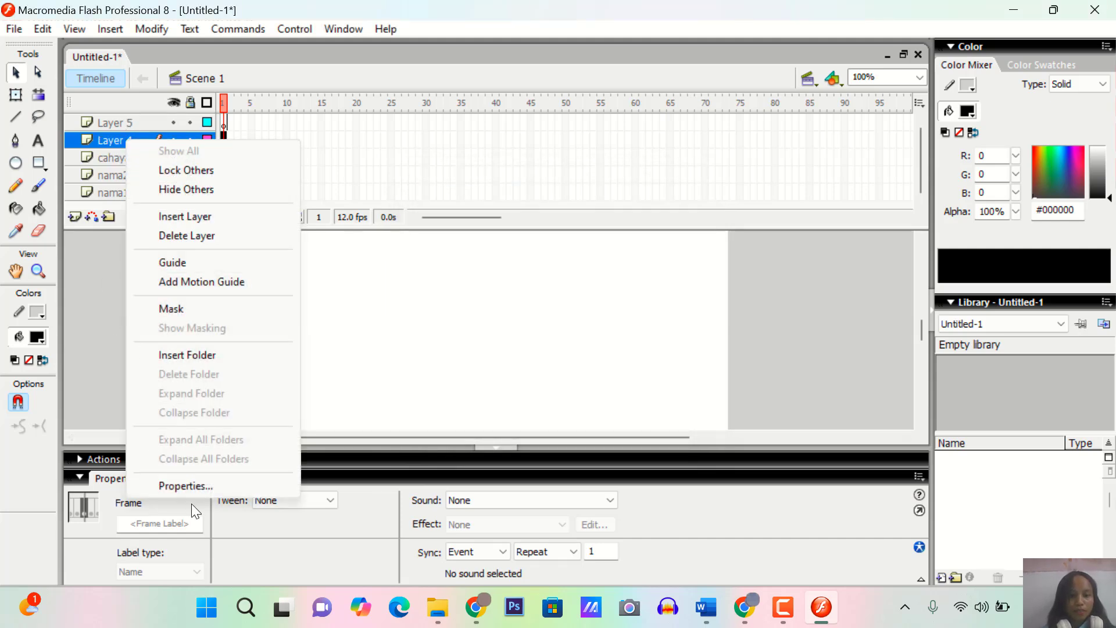
pyautogui.click(191, 487)
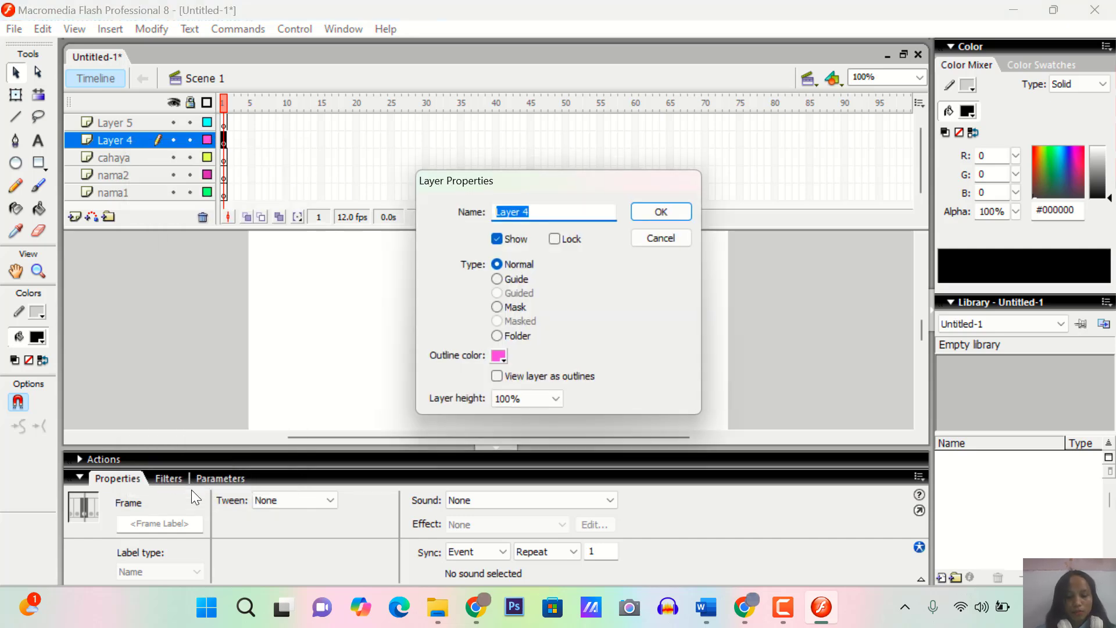
pyautogui.write('pesawa')
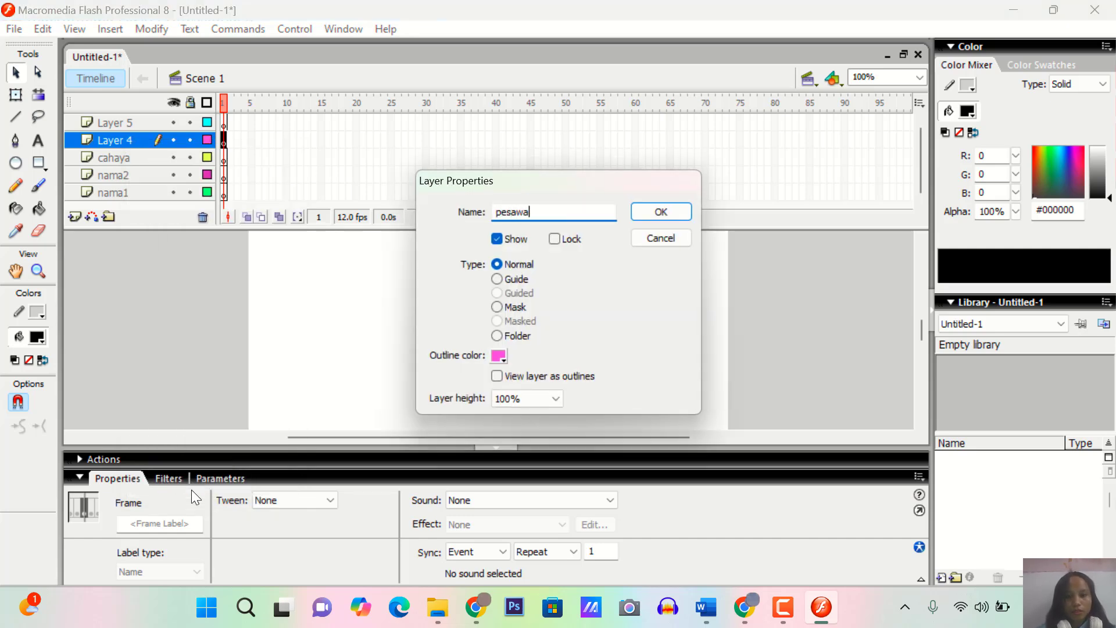
pyautogui.write('t')
pyautogui.press('Return')
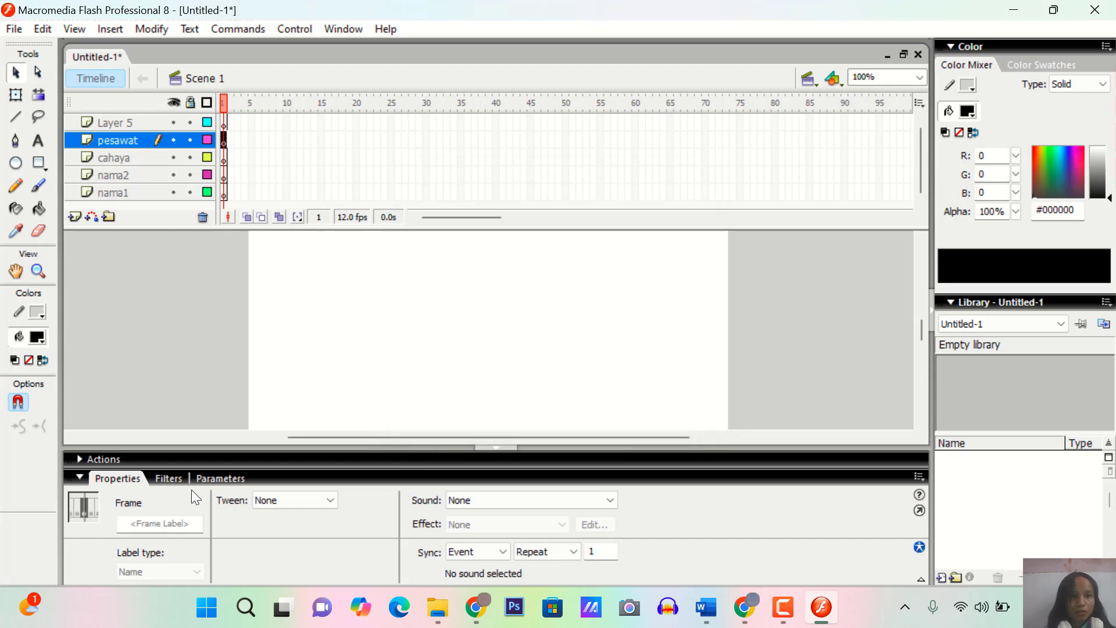
# Rename Layer 5 as awan in its layer properties
pyautogui.click(122, 125)
pyautogui.rightClick(122, 125)
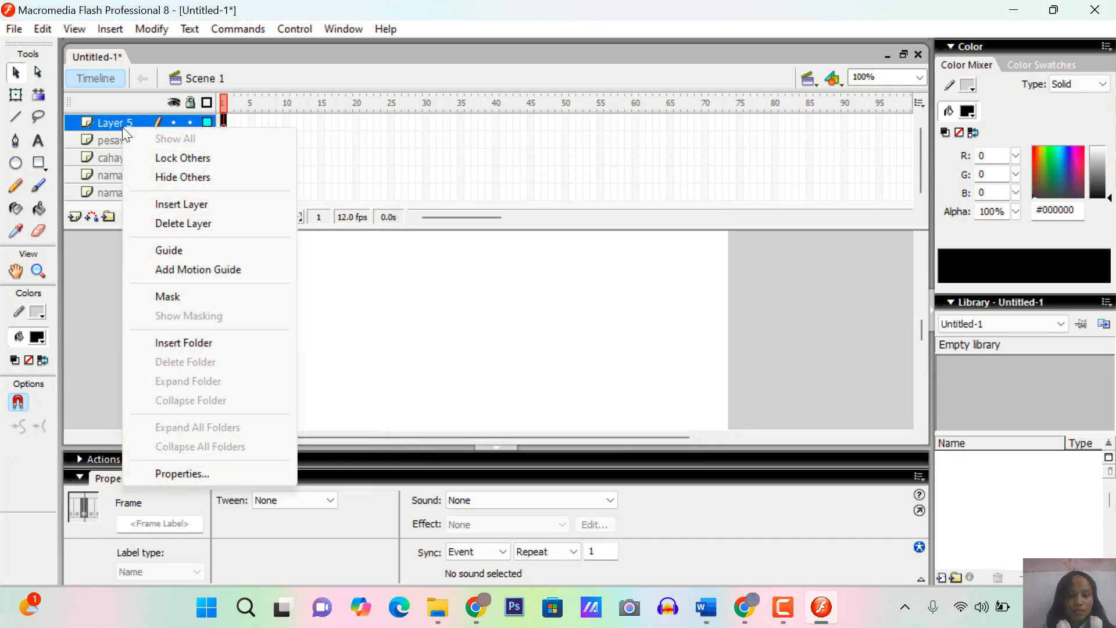
pyautogui.click(194, 469)
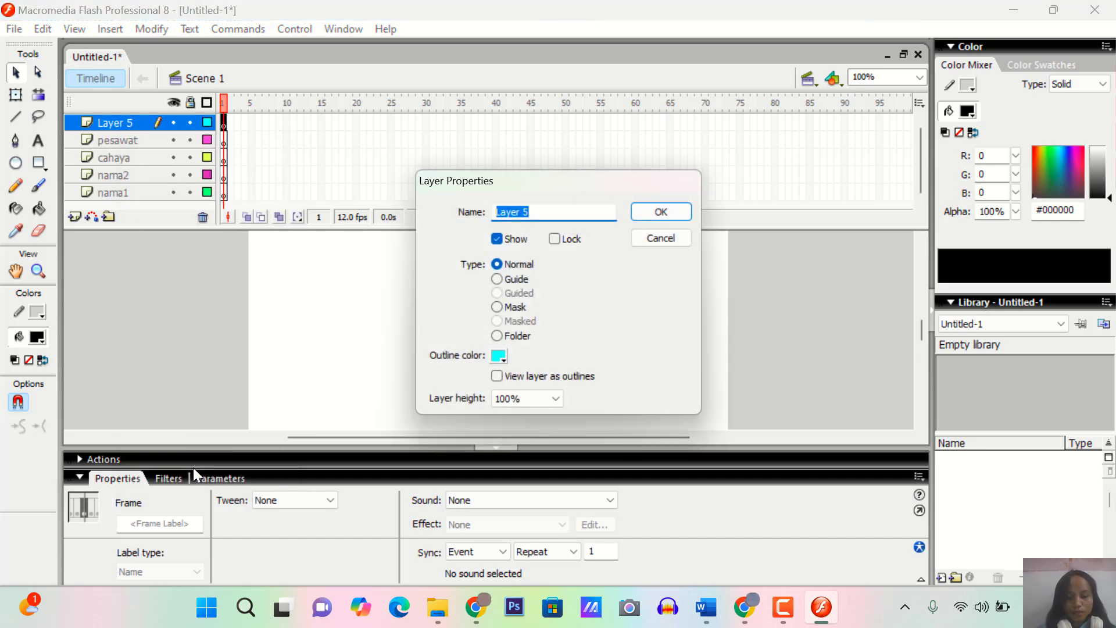
pyautogui.write('awan')
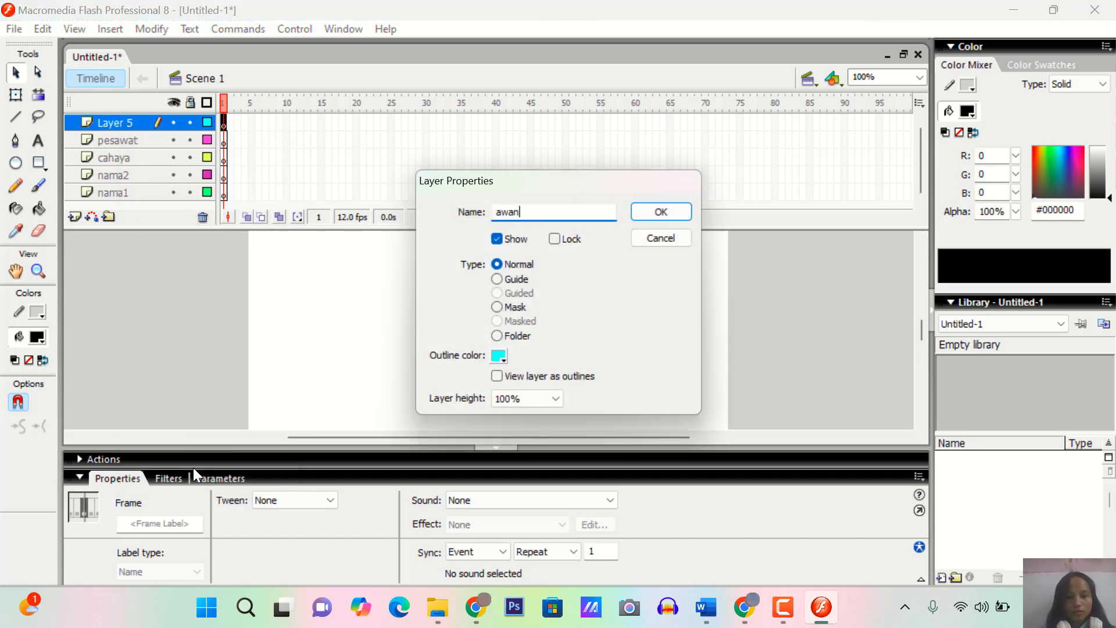
pyautogui.press('Return')
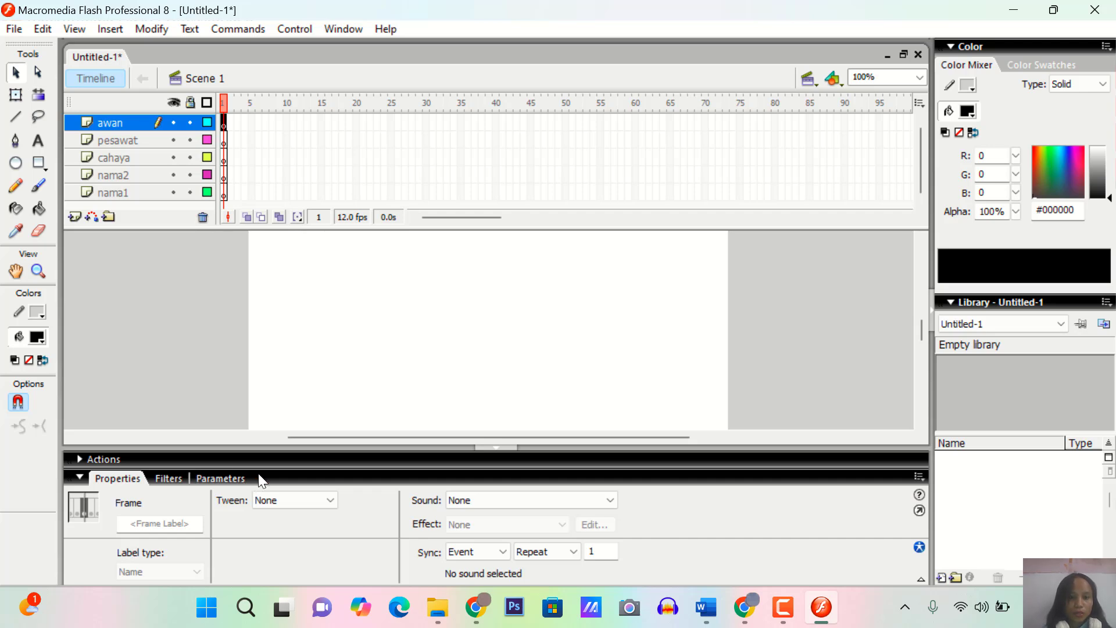
# Set the document's background color to cyan, #00FFFF
pyautogui.click(336, 331)
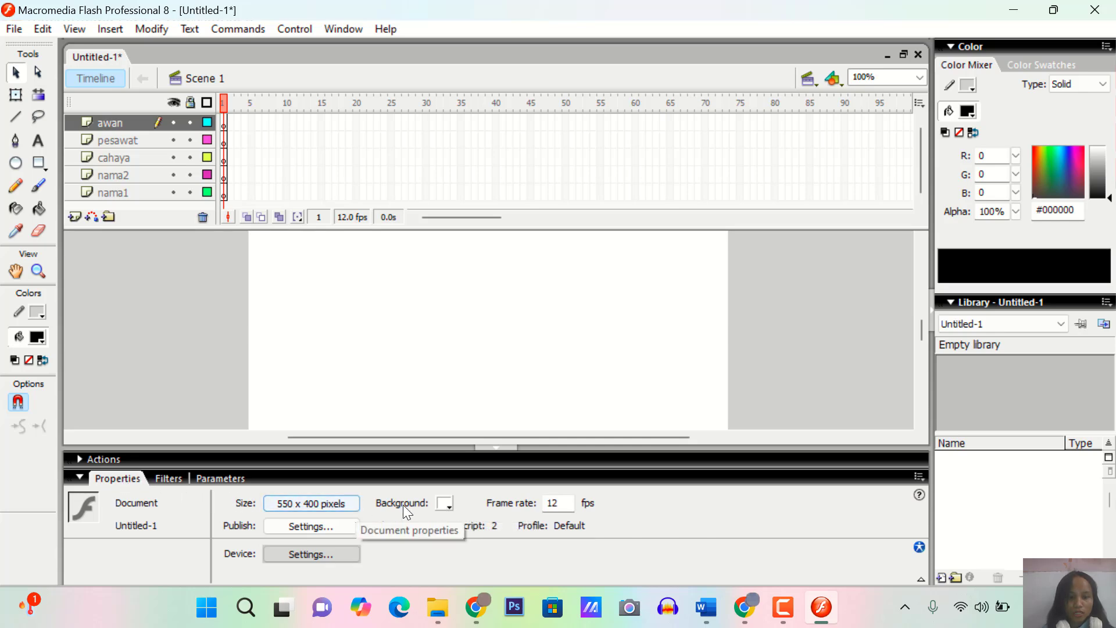
pyautogui.click(446, 508)
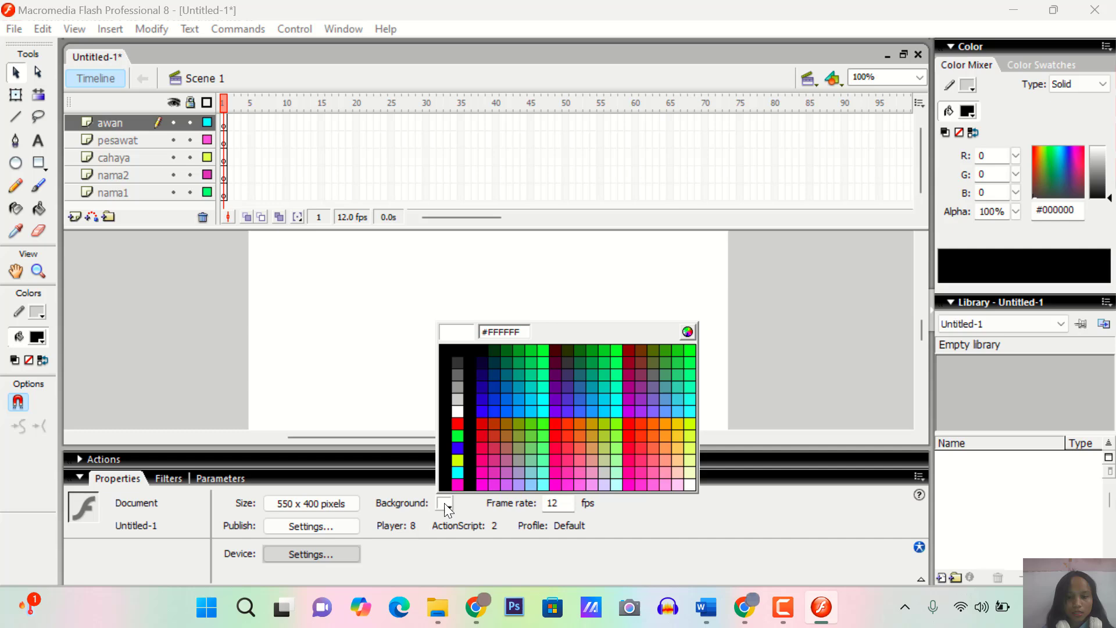
pyautogui.click(545, 408)
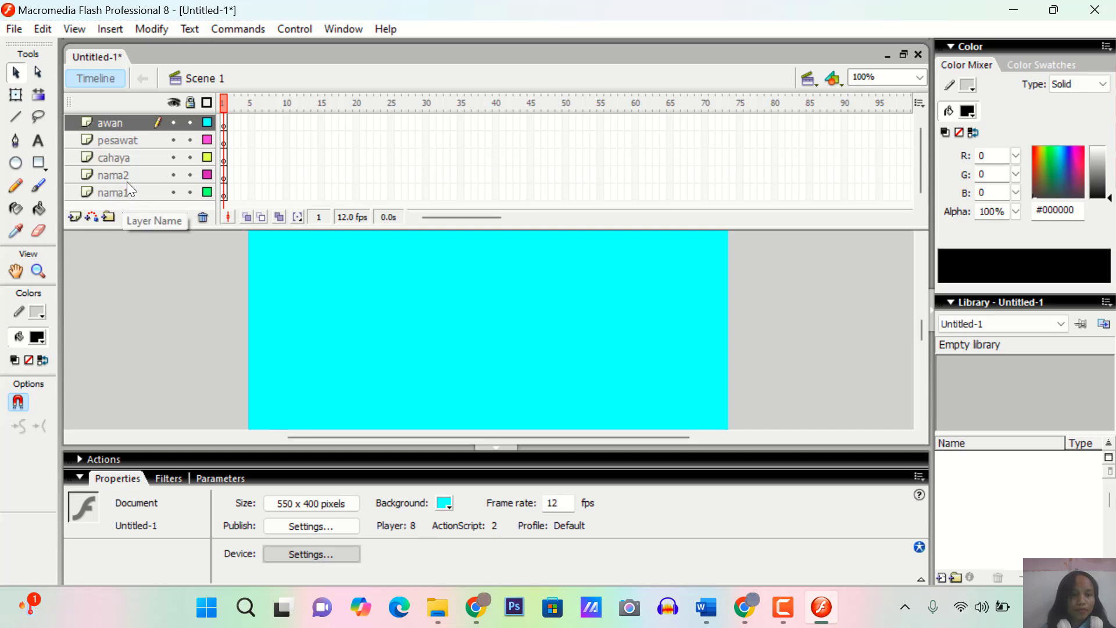
# Move the cahaya layer between nama2 and nama1, and make nama1 the active layer
pyautogui.click(124, 162)
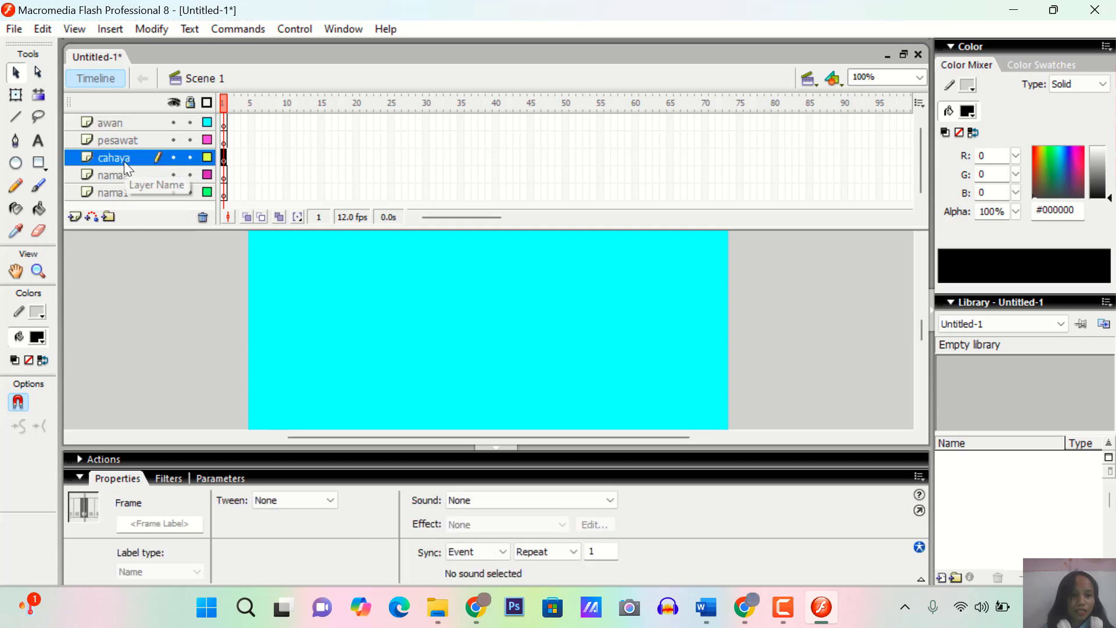
pyautogui.moveTo(124, 169); pyautogui.dragTo(125, 178)
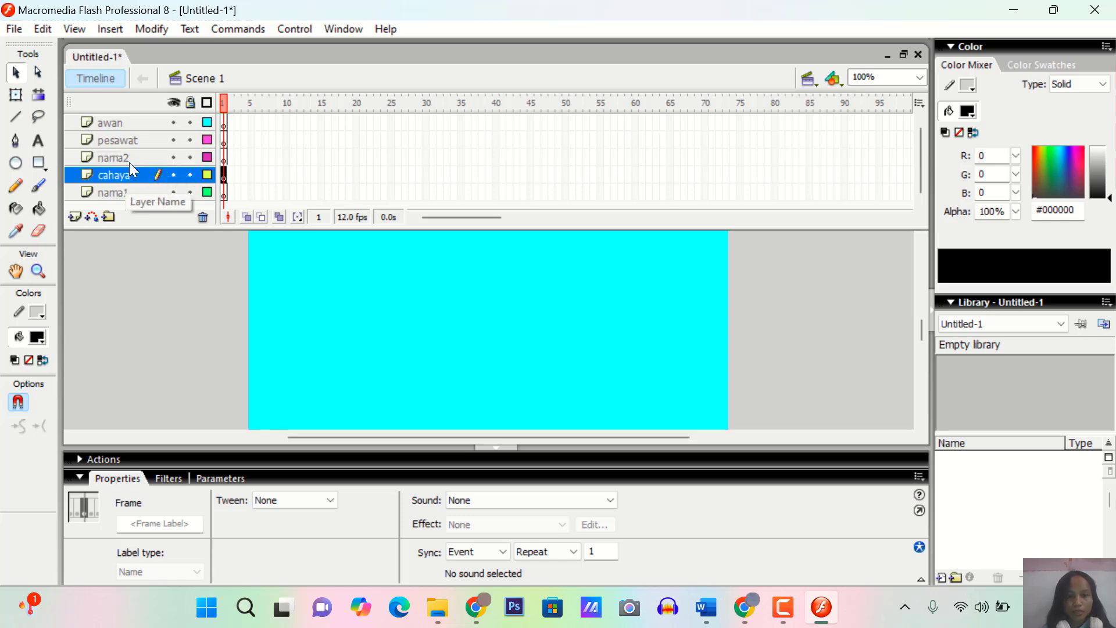
pyautogui.click(120, 190)
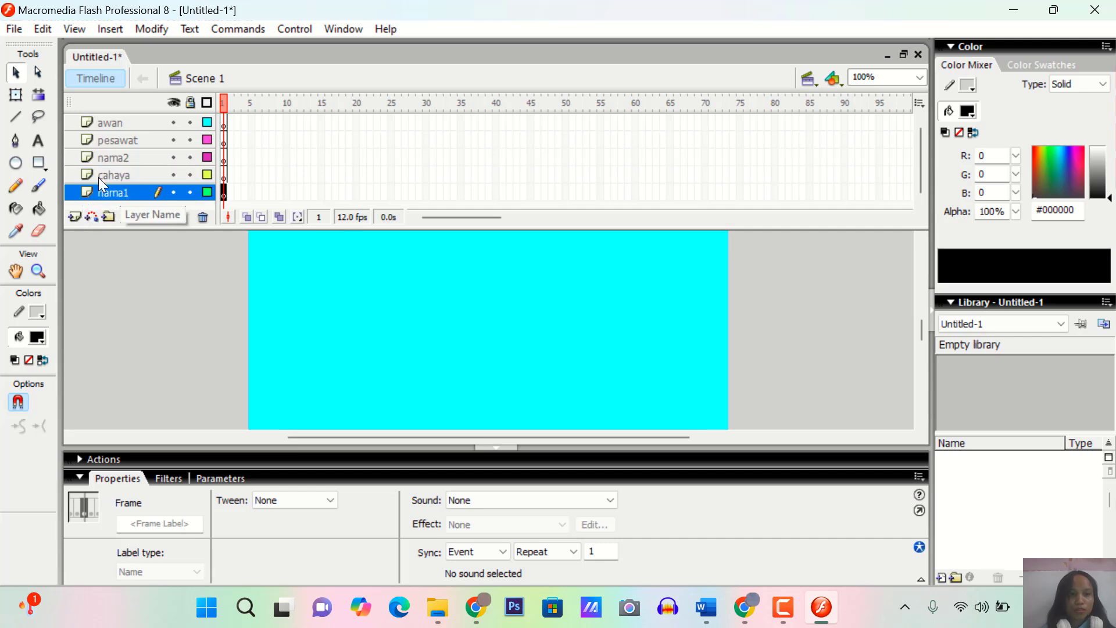
# Add a two-line static text block on the nama1 layer with the full name and the student ID number below it
pyautogui.click(43, 141)
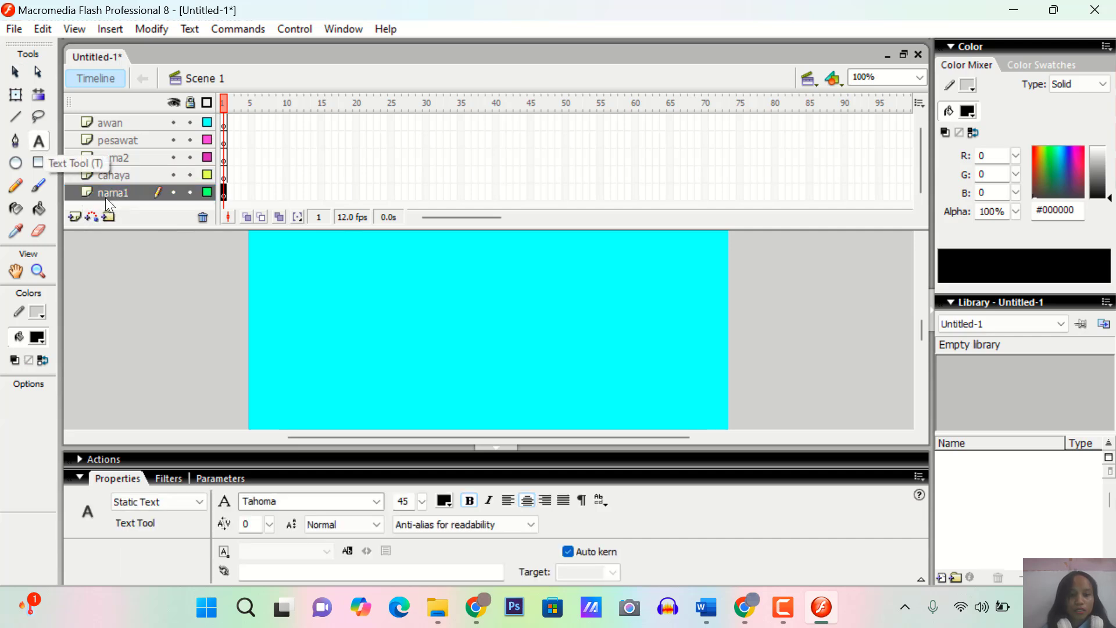
pyautogui.click(344, 372)
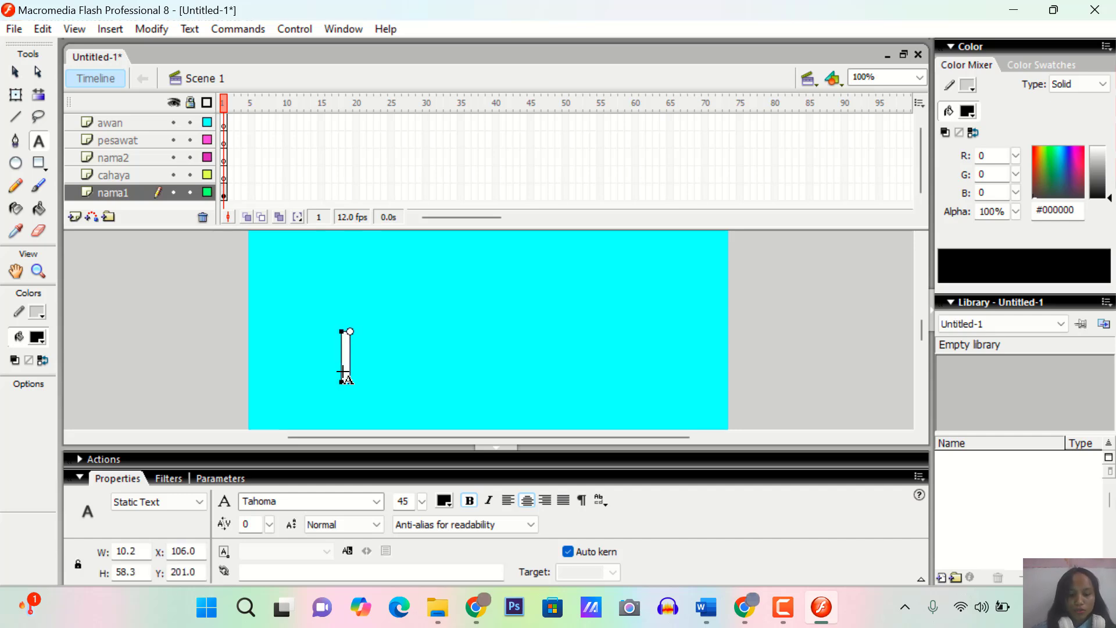
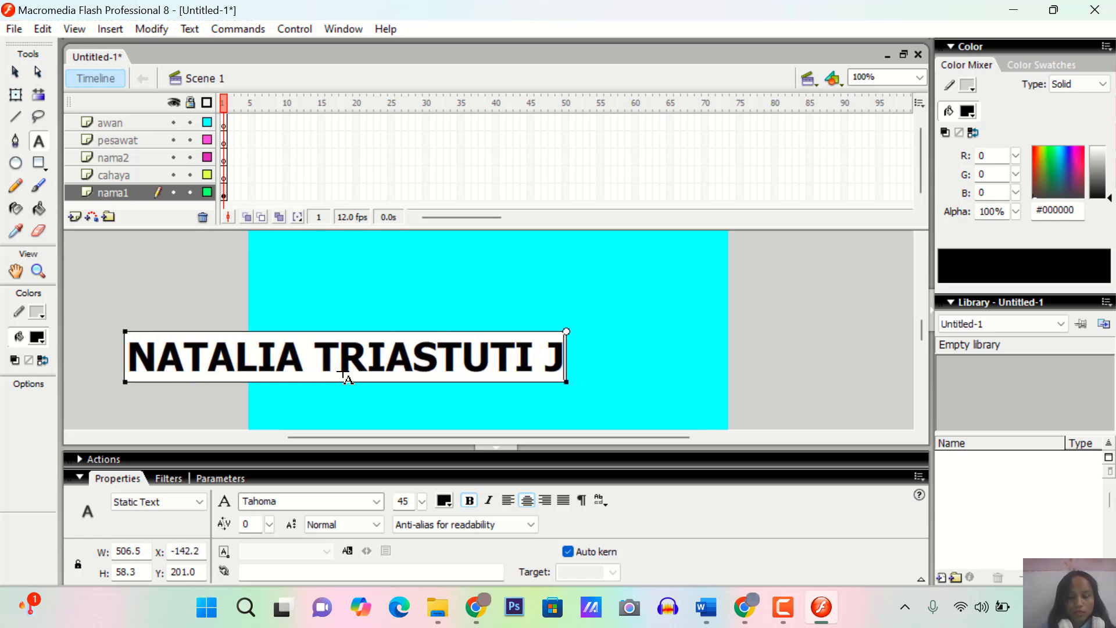
pyautogui.press('Return')
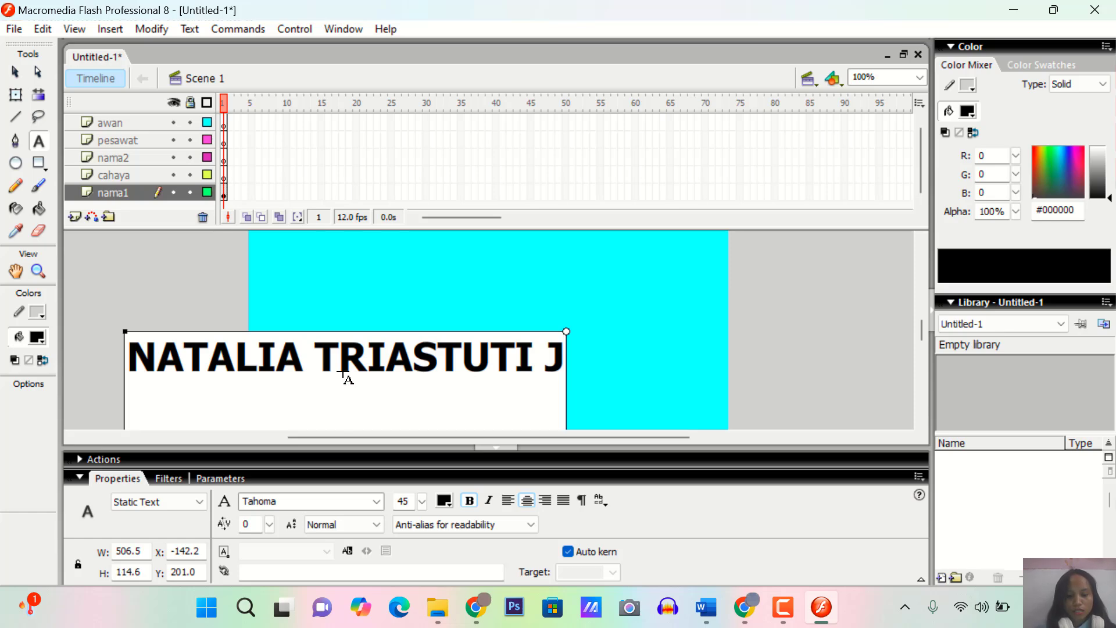
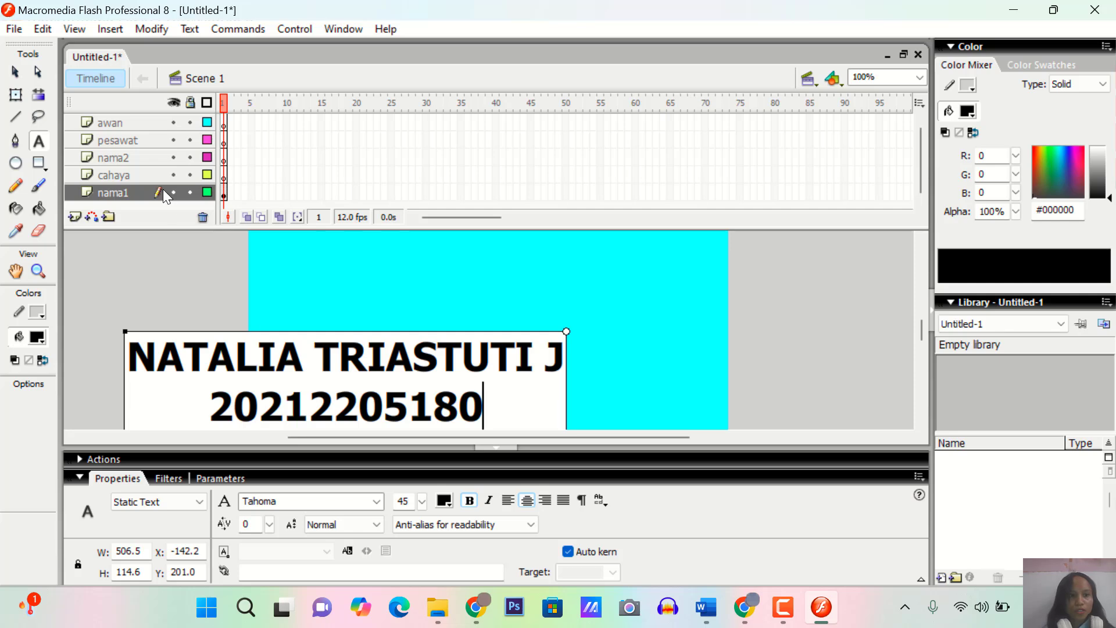
# Move the text block onto the lower part of the stage, to about X 18 and Y 268
pyautogui.click(19, 77)
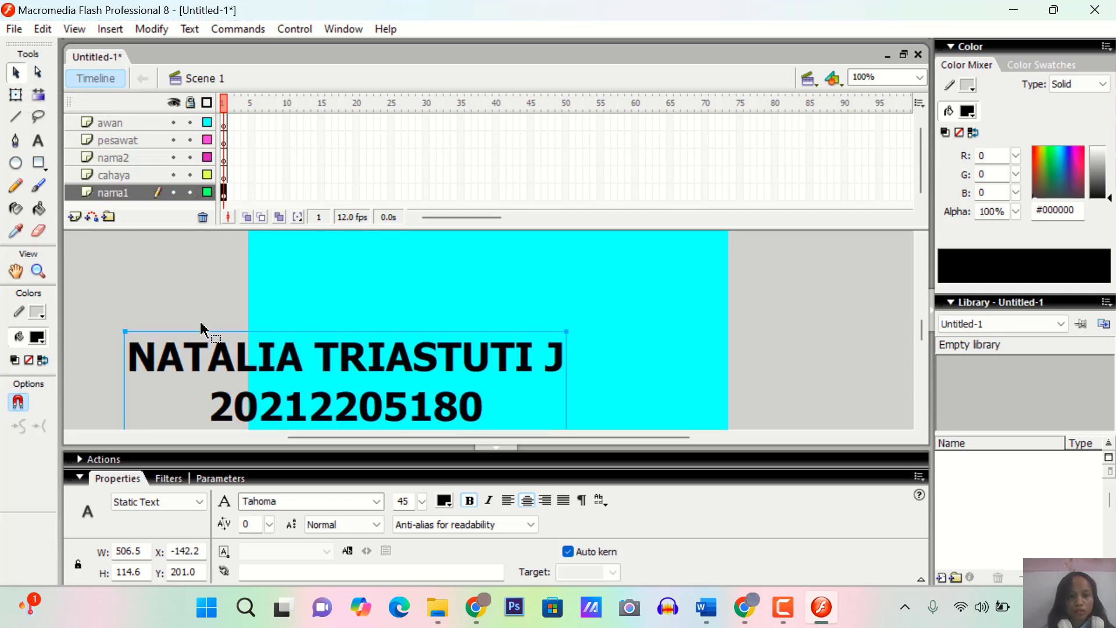
pyautogui.moveTo(259, 349); pyautogui.dragTo(389, 338)
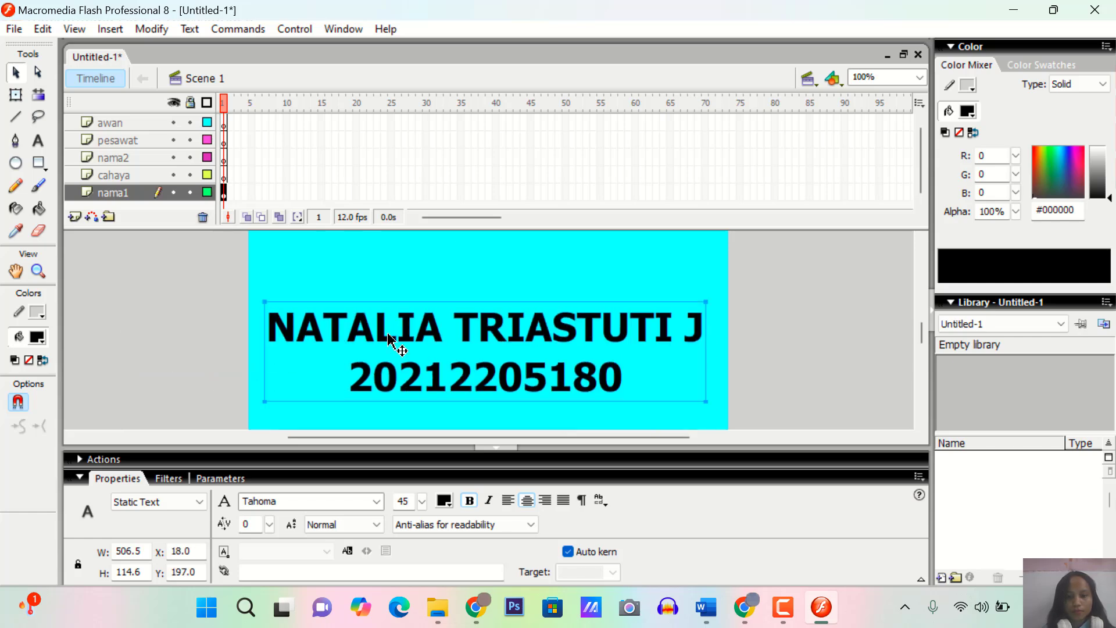
pyautogui.scroll(-3, 389, 340)
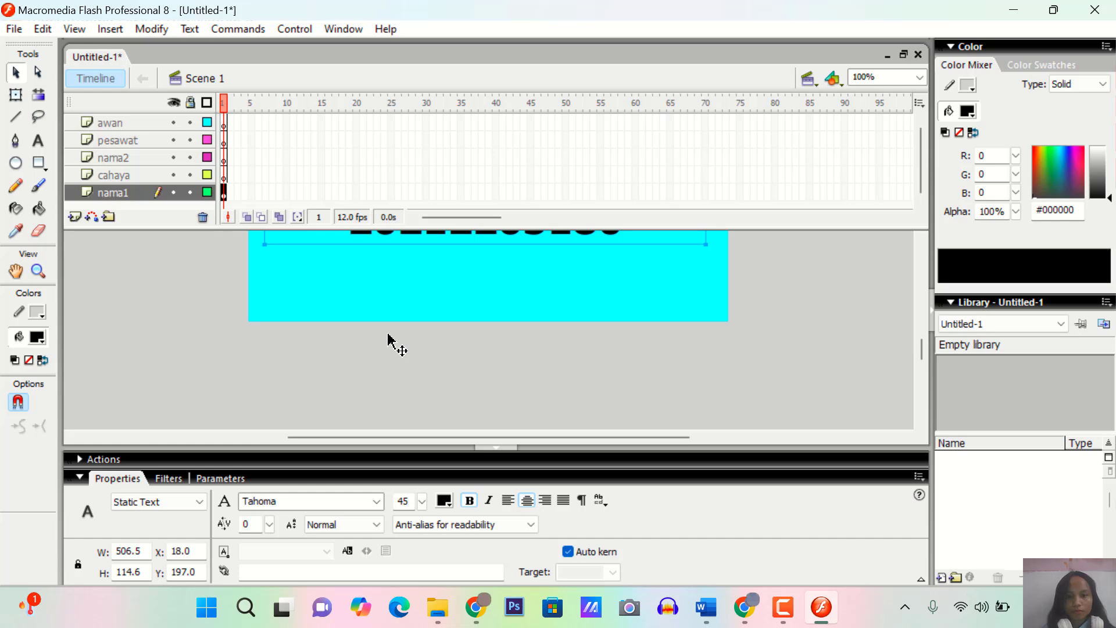
pyautogui.moveTo(480, 246); pyautogui.dragTo(488, 307)
pyautogui.scroll(3, 488, 306)
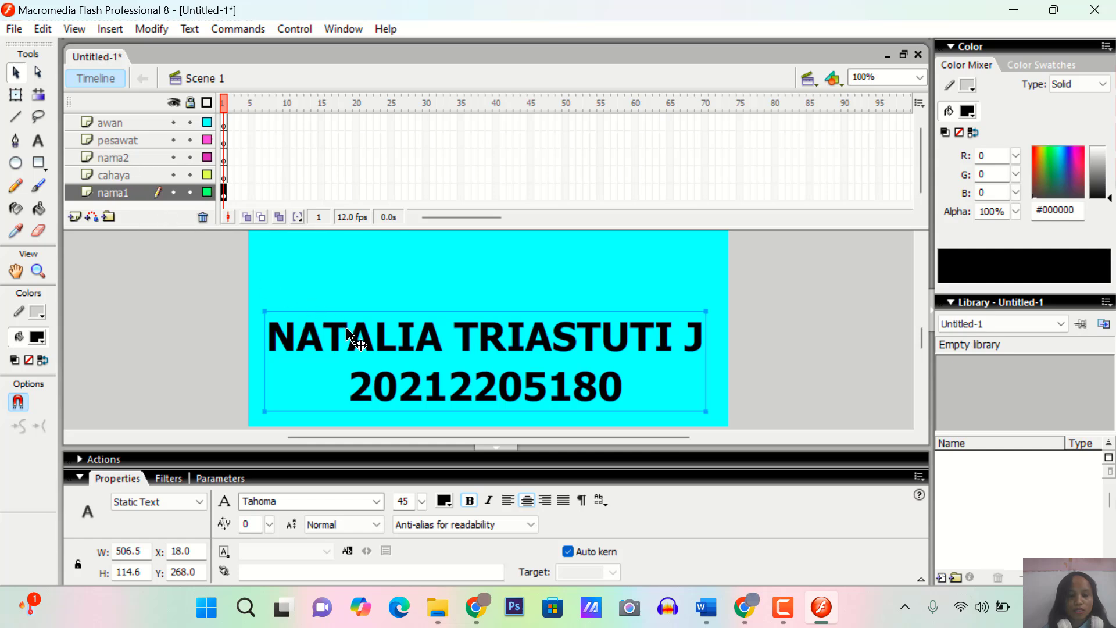
# Copy frame 1 of the nama1 layer
pyautogui.click(128, 160)
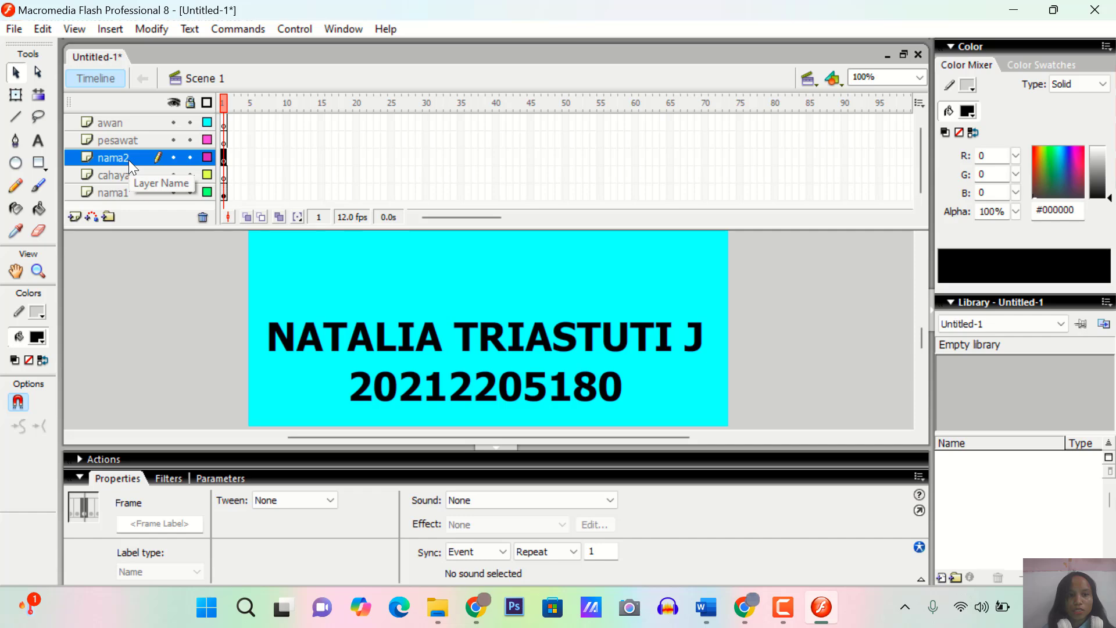
pyautogui.click(128, 192)
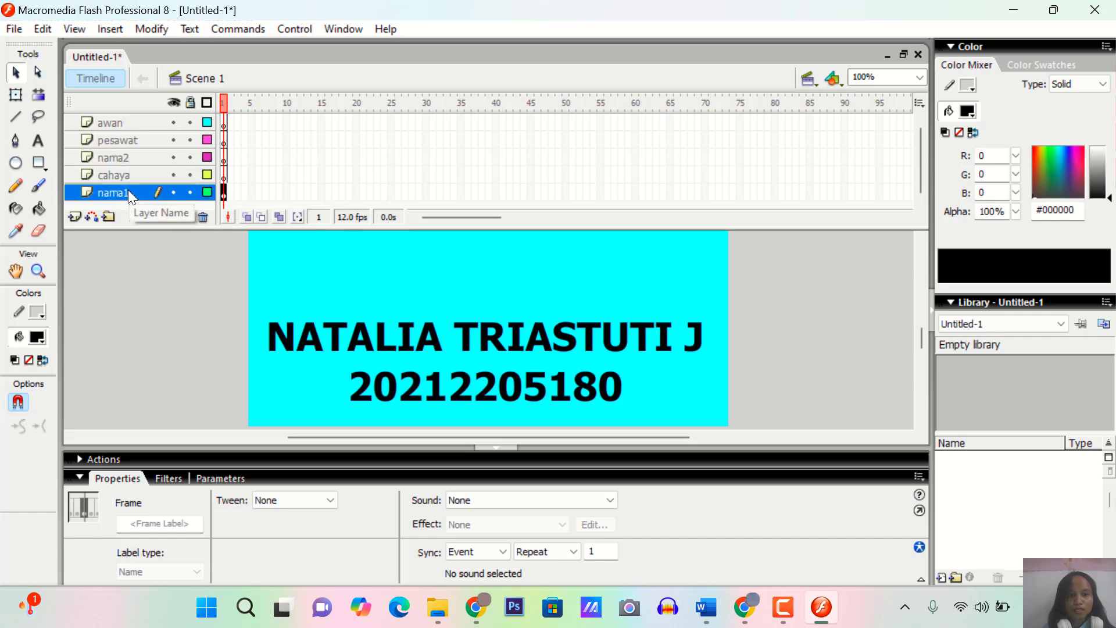
pyautogui.rightClick(148, 191)
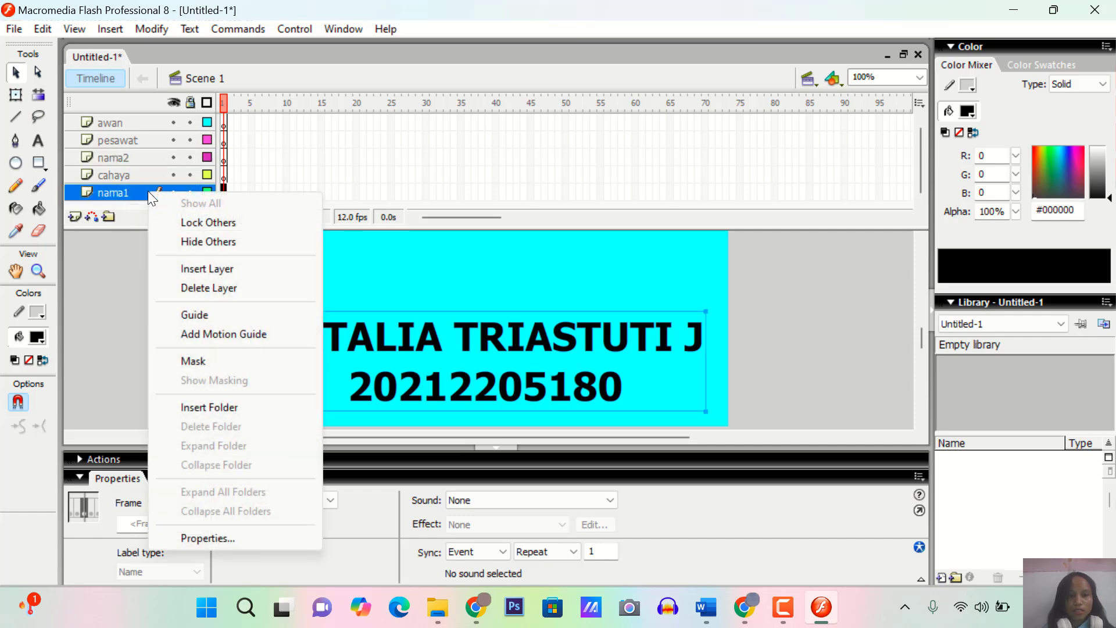
pyautogui.click(134, 191)
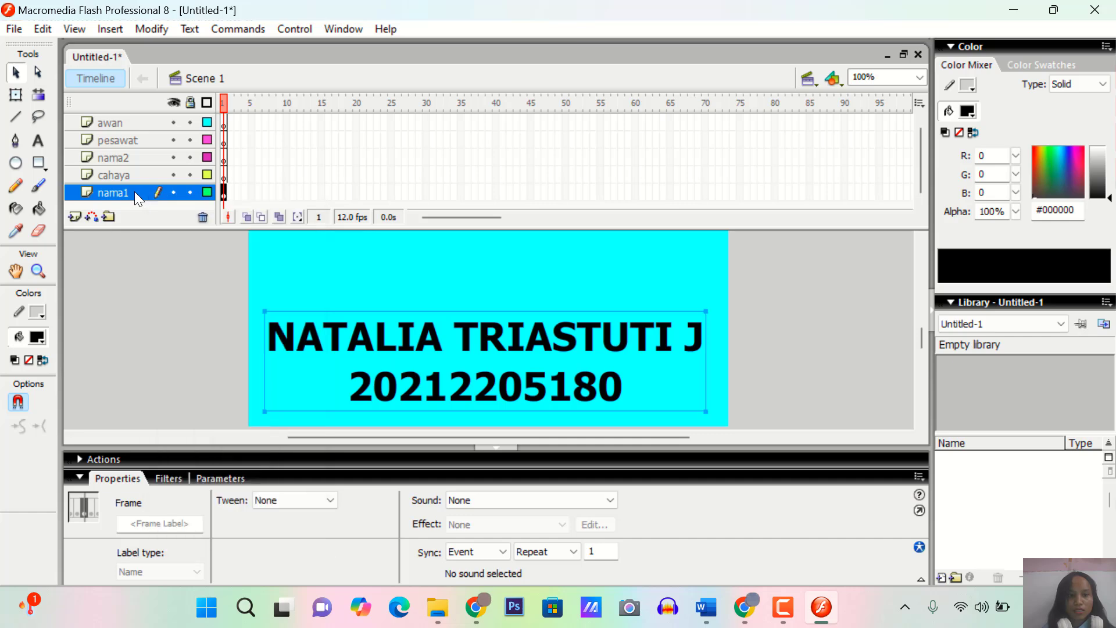
pyautogui.rightClick(226, 196)
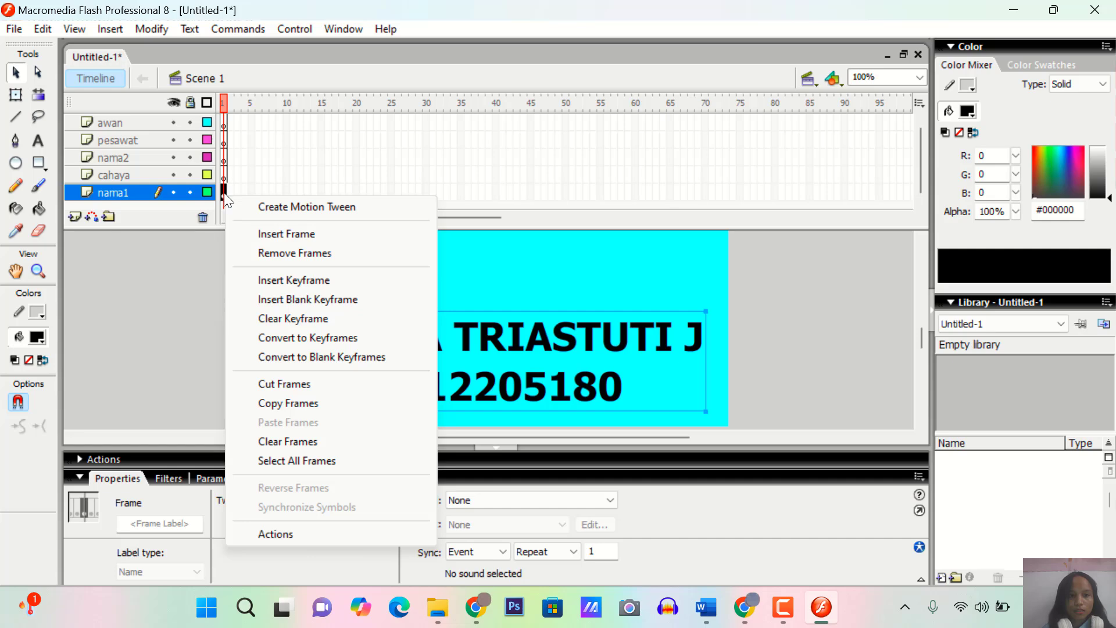
pyautogui.click(227, 198)
pyautogui.rightClick(228, 199)
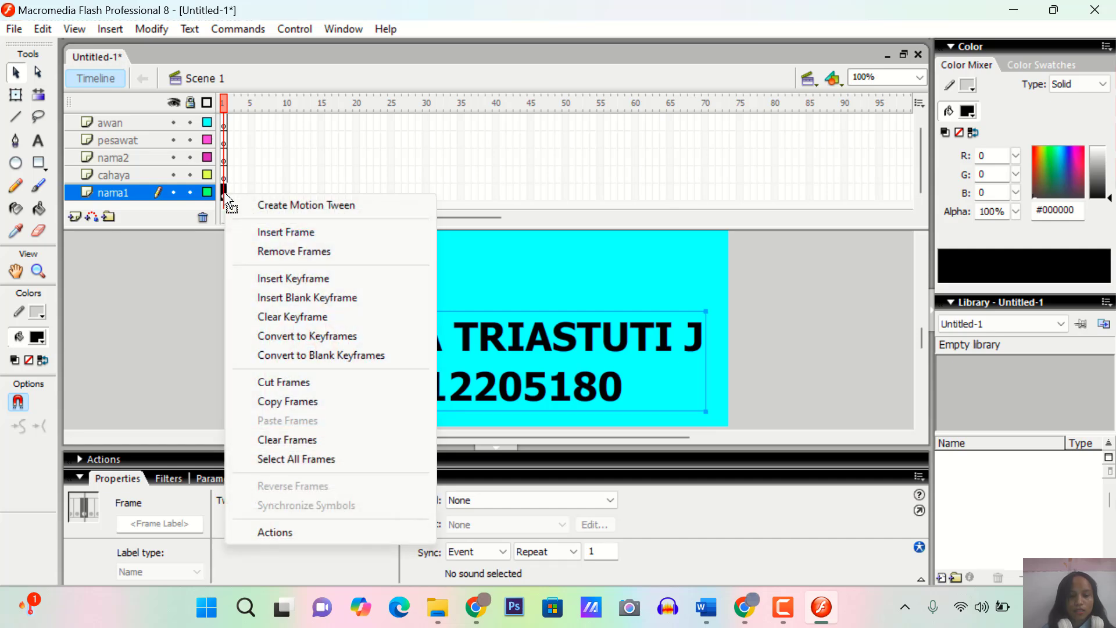
pyautogui.click(294, 403)
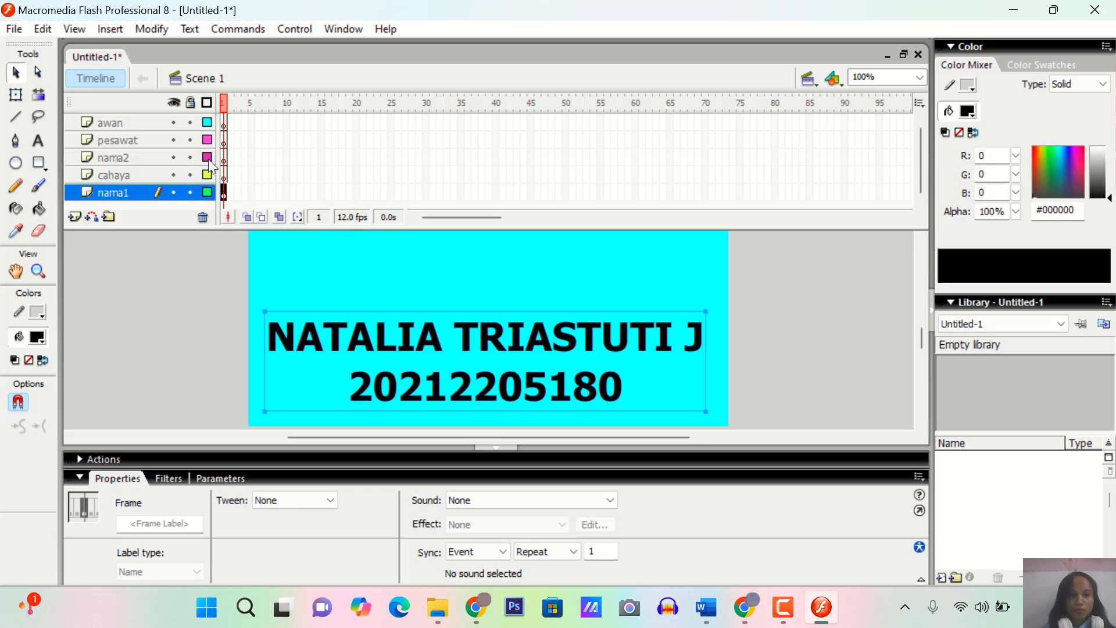
# Paste the copied frame into frame 1 of the nama2 layer
pyautogui.click(149, 154)
pyautogui.click(223, 156)
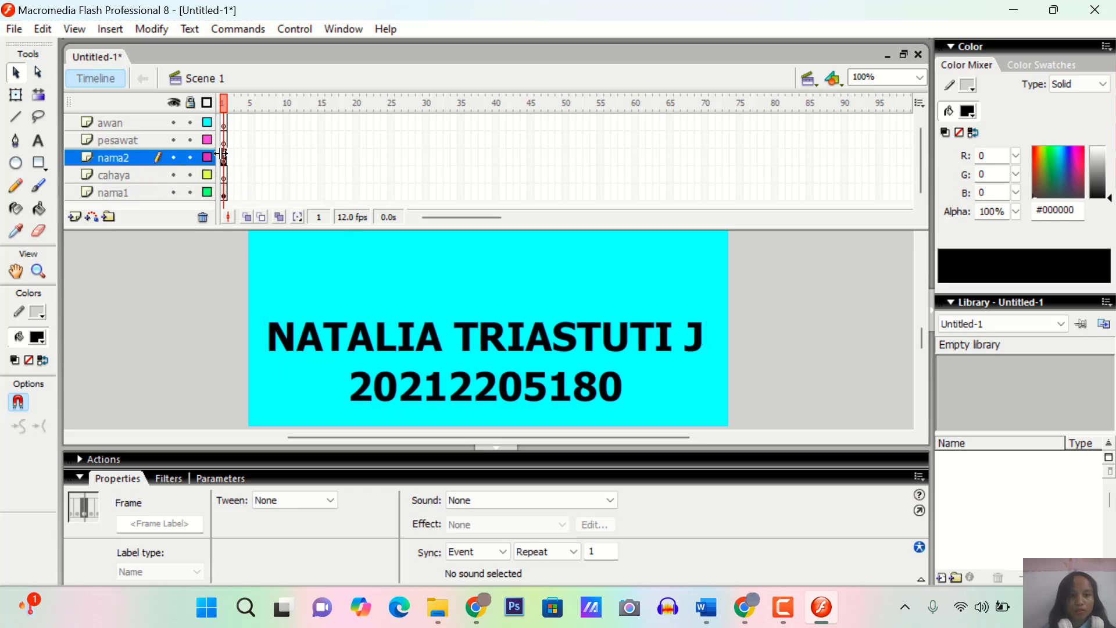
pyautogui.moveTo(222, 156); pyautogui.dragTo(228, 167)
pyautogui.rightClick(225, 157)
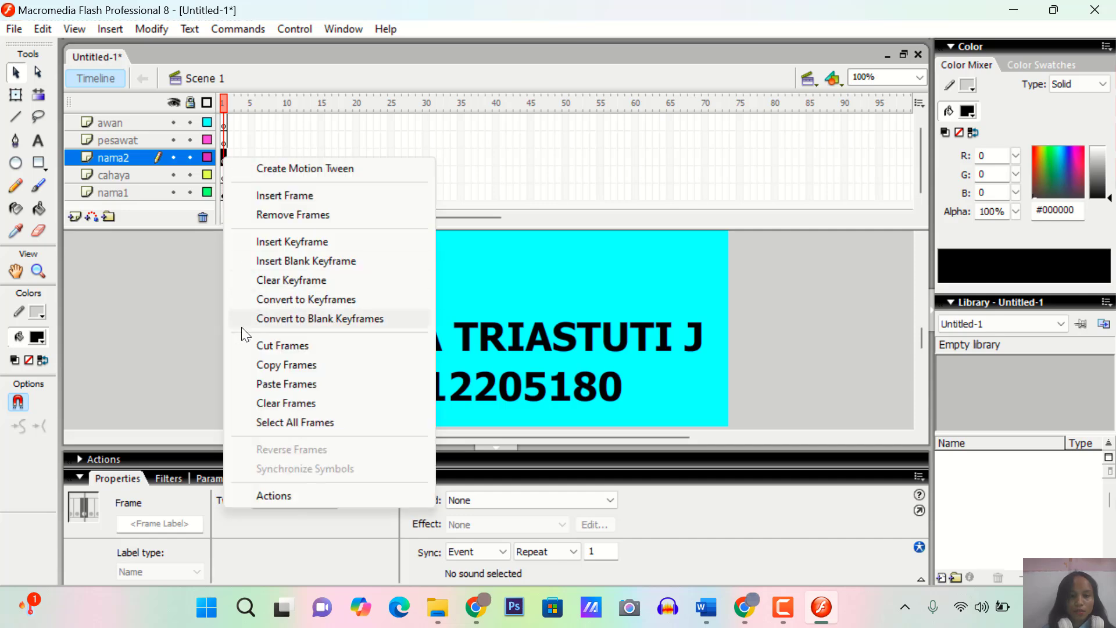
pyautogui.click(281, 383)
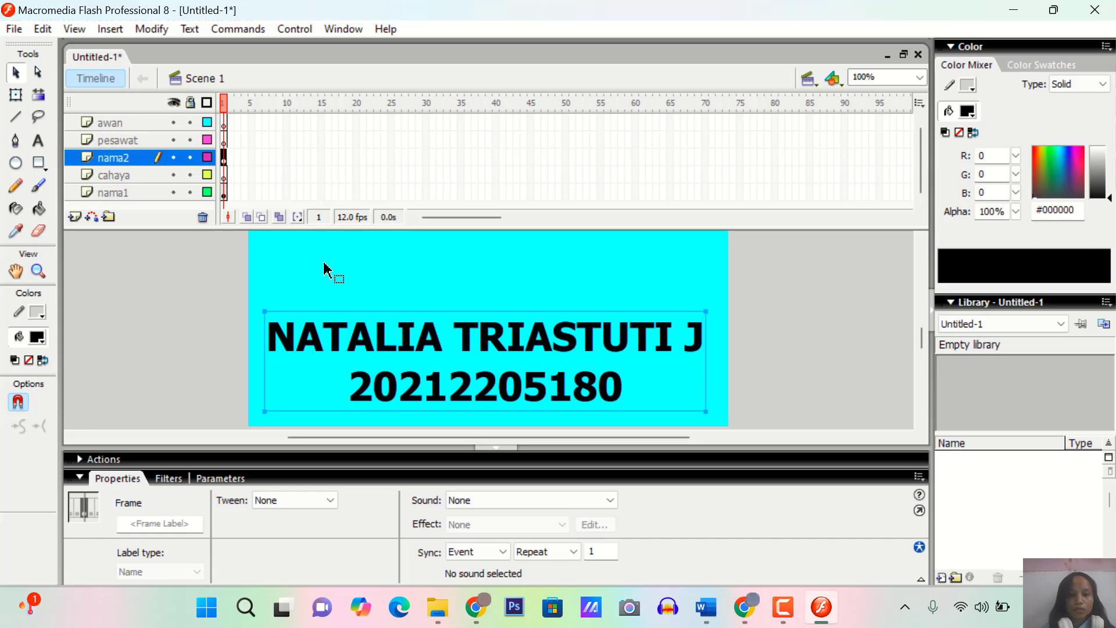
# Draw a tall, narrow black rectangle on the cahaya layer, covering the start of the name text
pyautogui.click(113, 175)
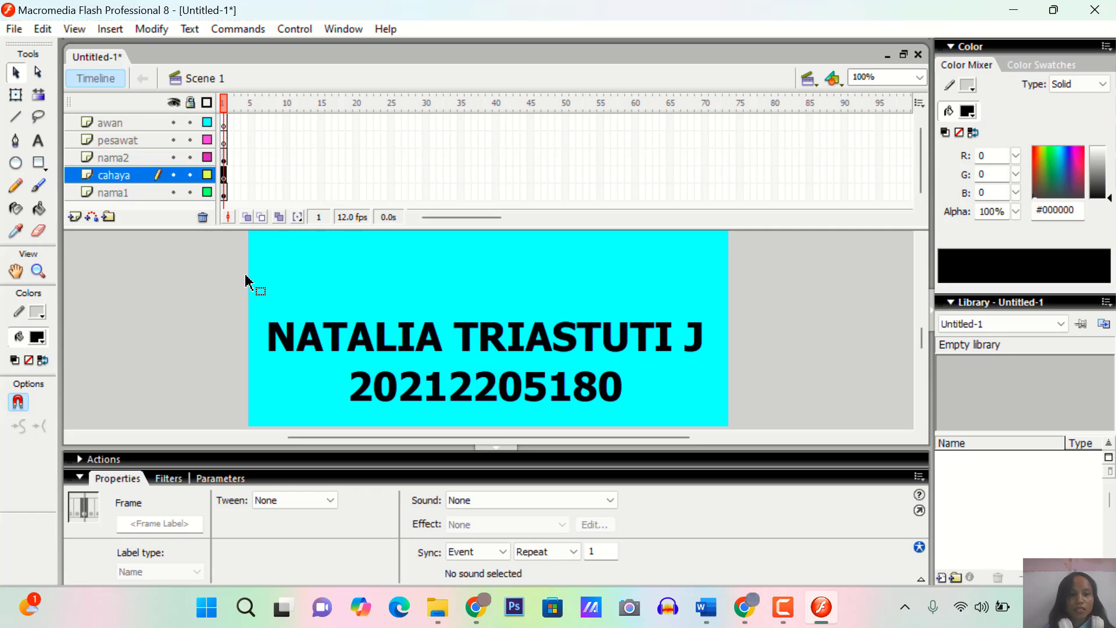
pyautogui.click(38, 166)
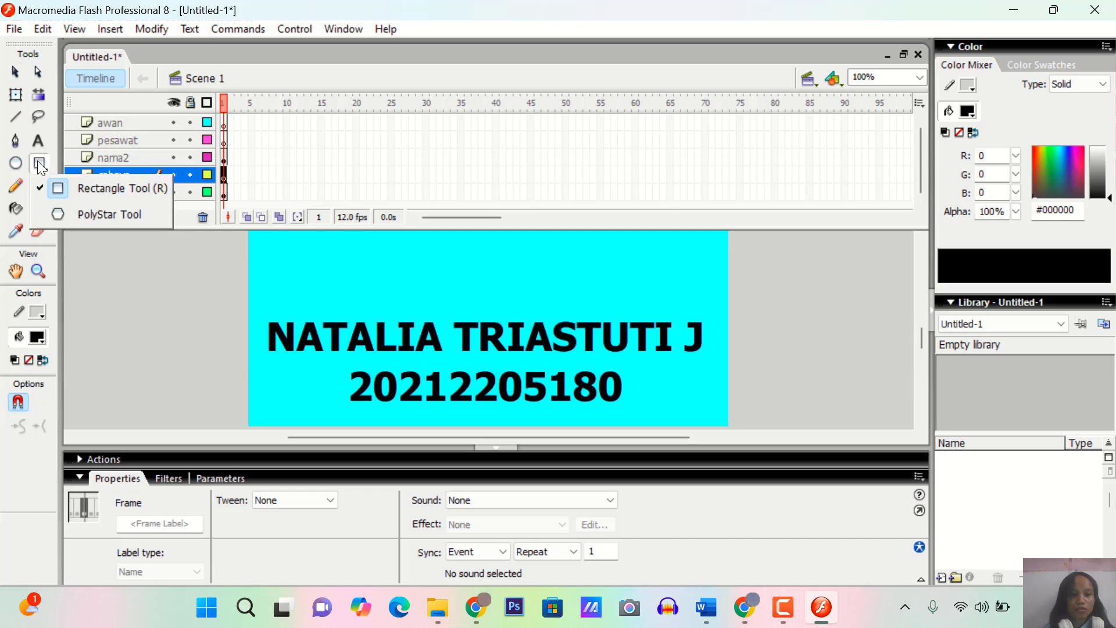
pyautogui.click(72, 188)
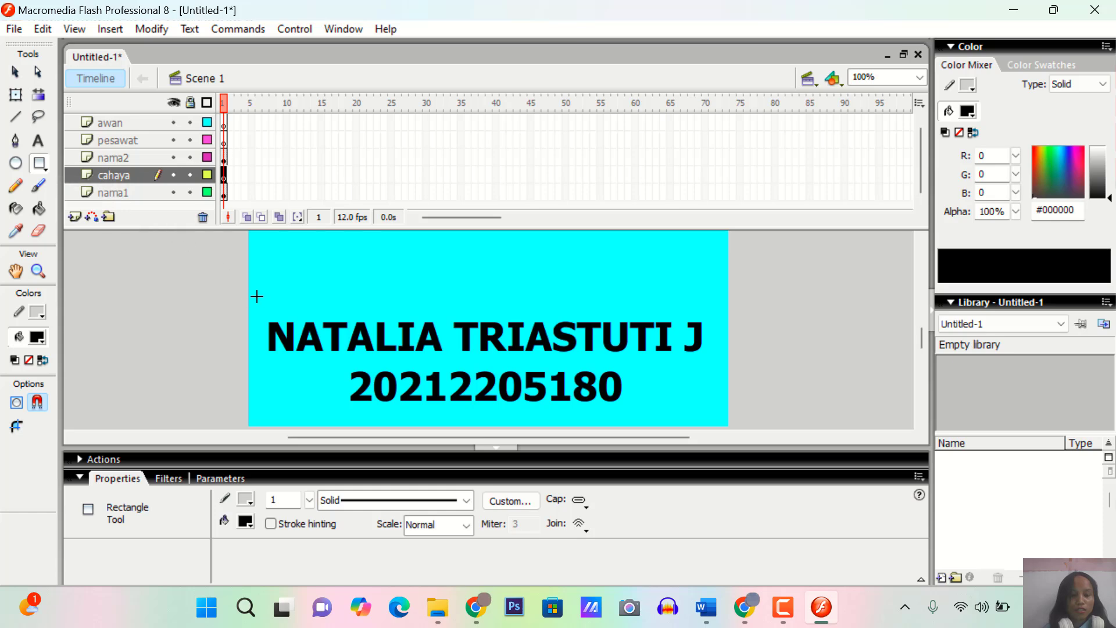
pyautogui.moveTo(256, 296); pyautogui.dragTo(316, 440)
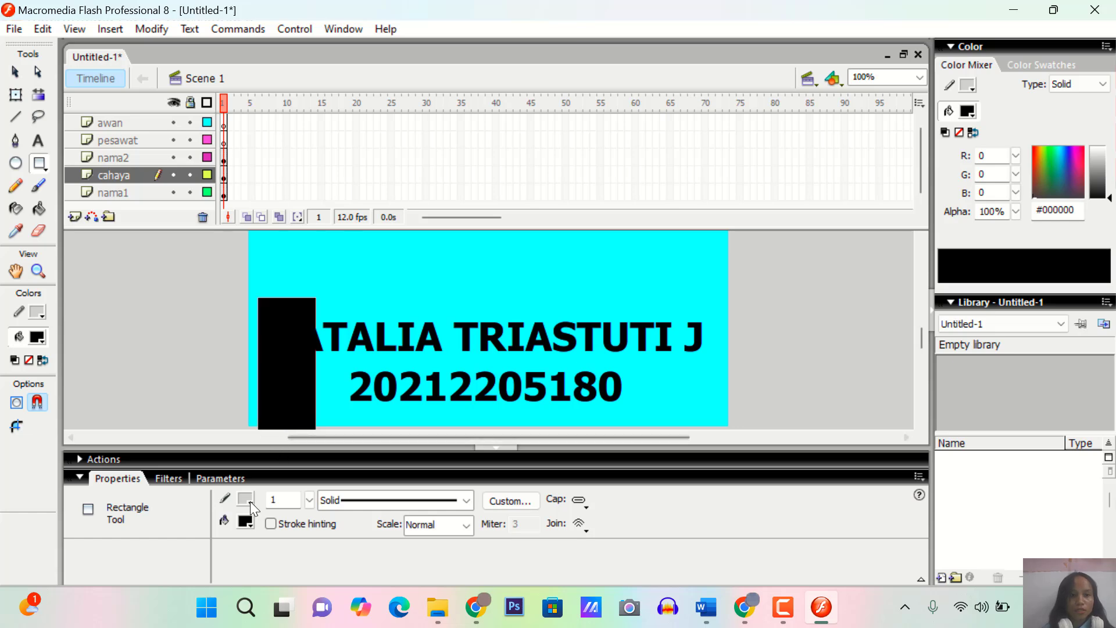
# Fill the rectangle on the cahaya layer with the rainbow linear gradient
pyautogui.click(15, 76)
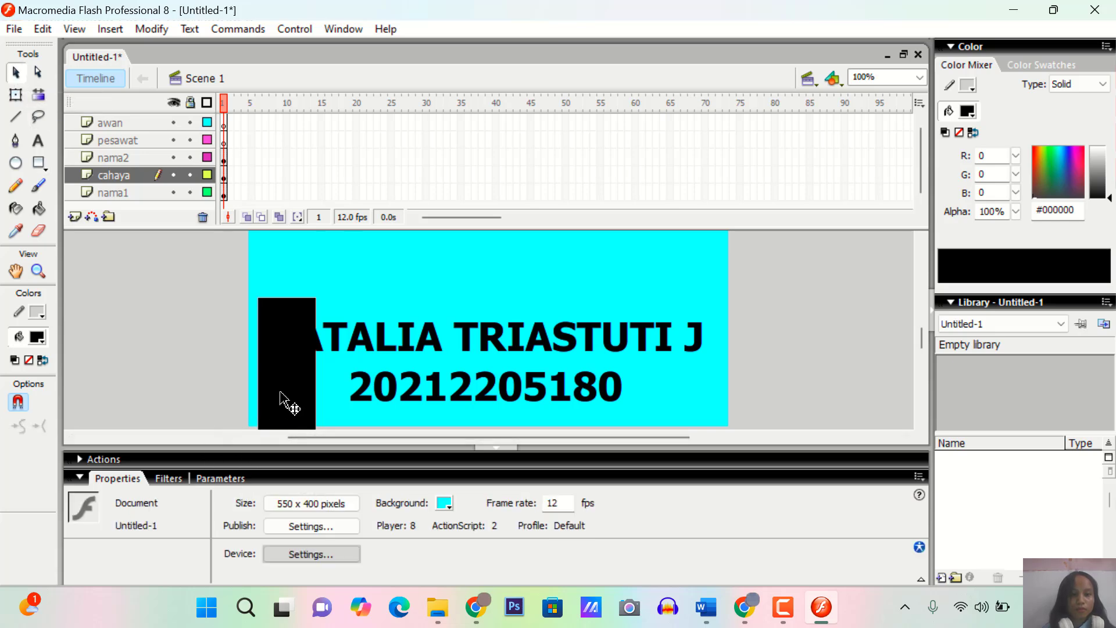
pyautogui.click(121, 176)
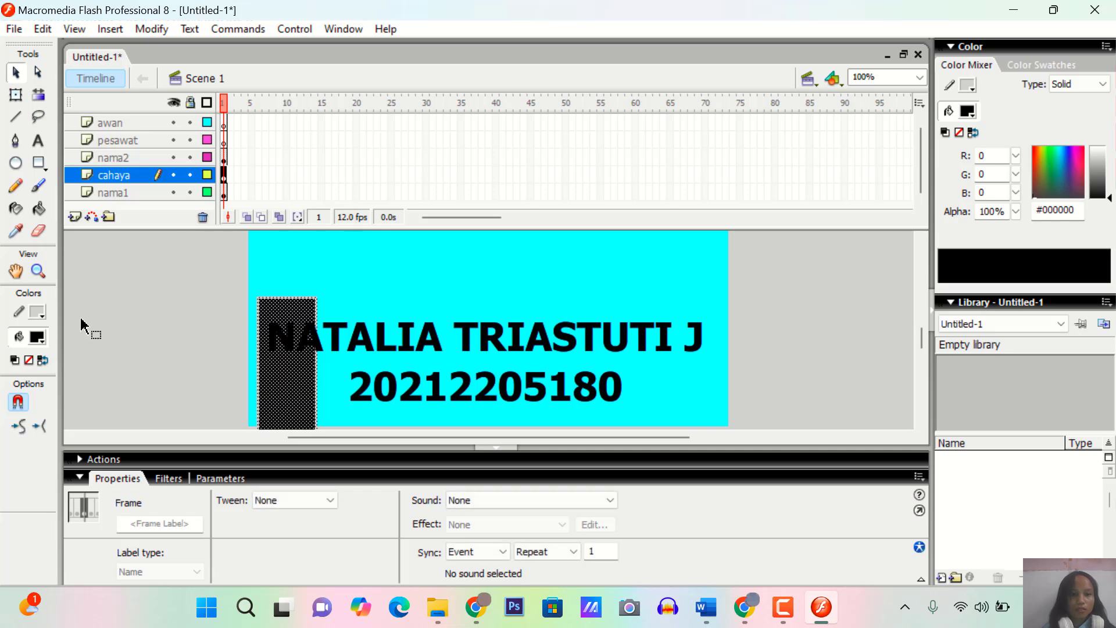
pyautogui.click(39, 337)
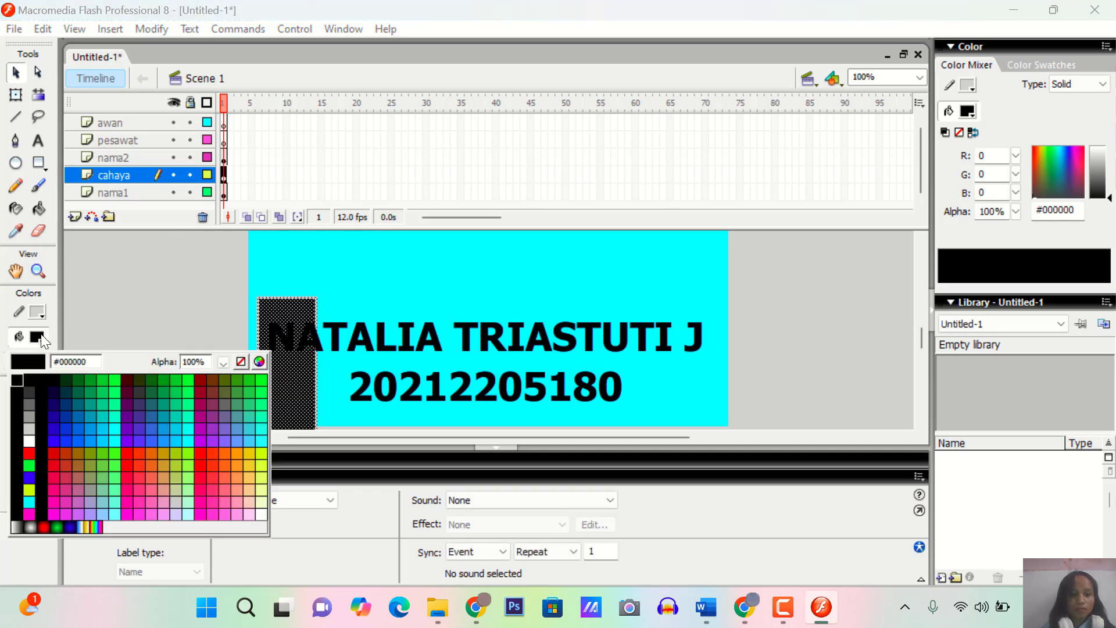
pyautogui.click(96, 527)
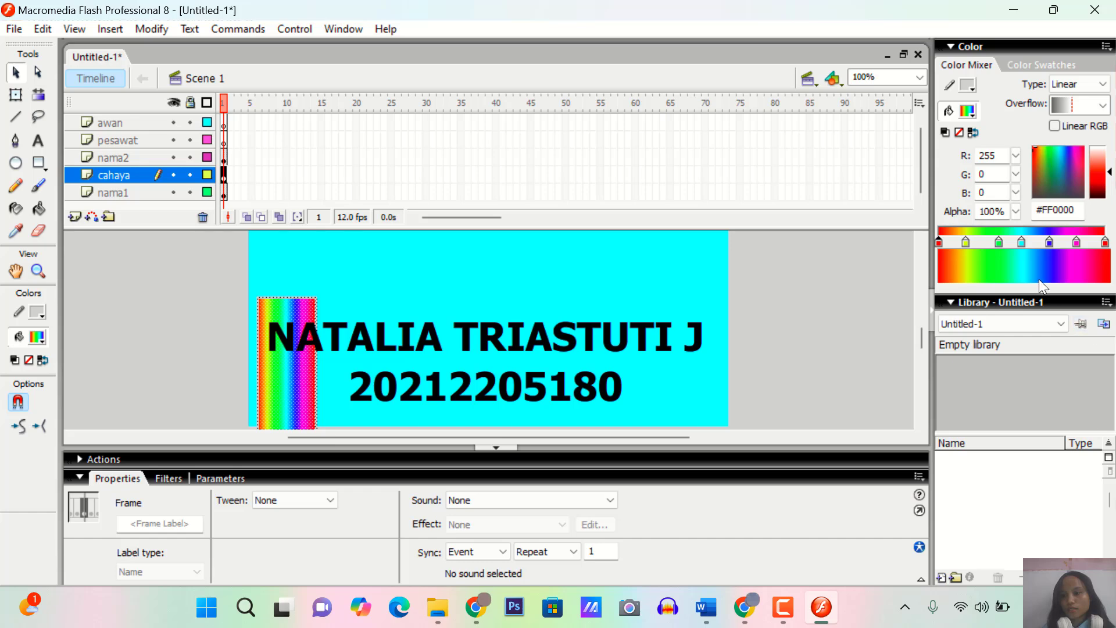
# Remove the cyan and blue stops from the light bar's gradient, recolor the magenta stop white, and move it near the middle
pyautogui.click(1020, 243)
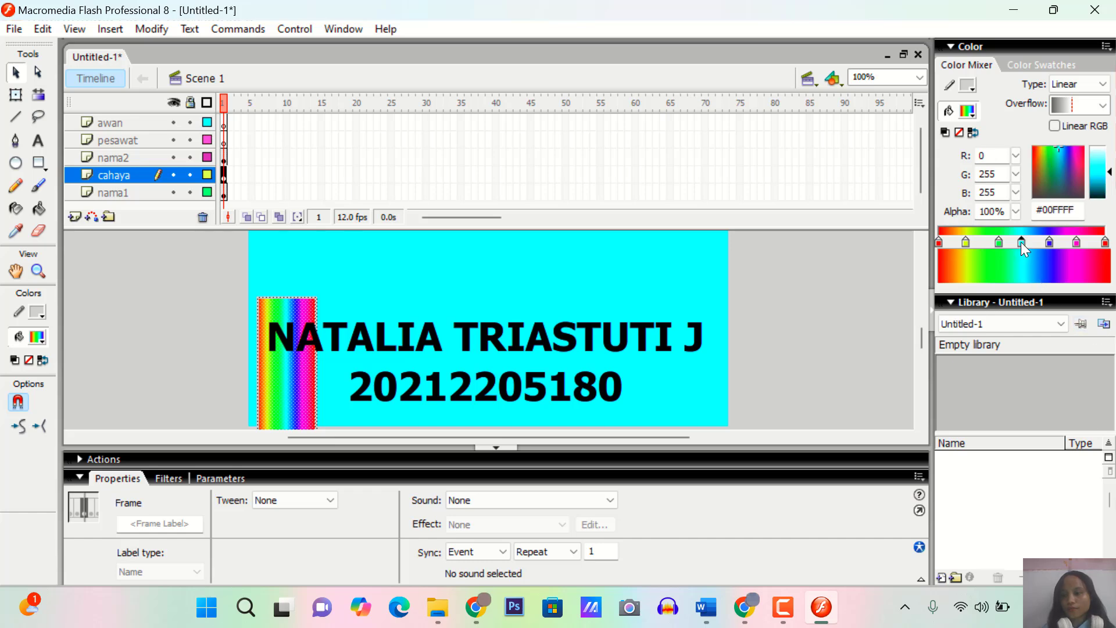
pyautogui.moveTo(1020, 241); pyautogui.dragTo(1050, 263)
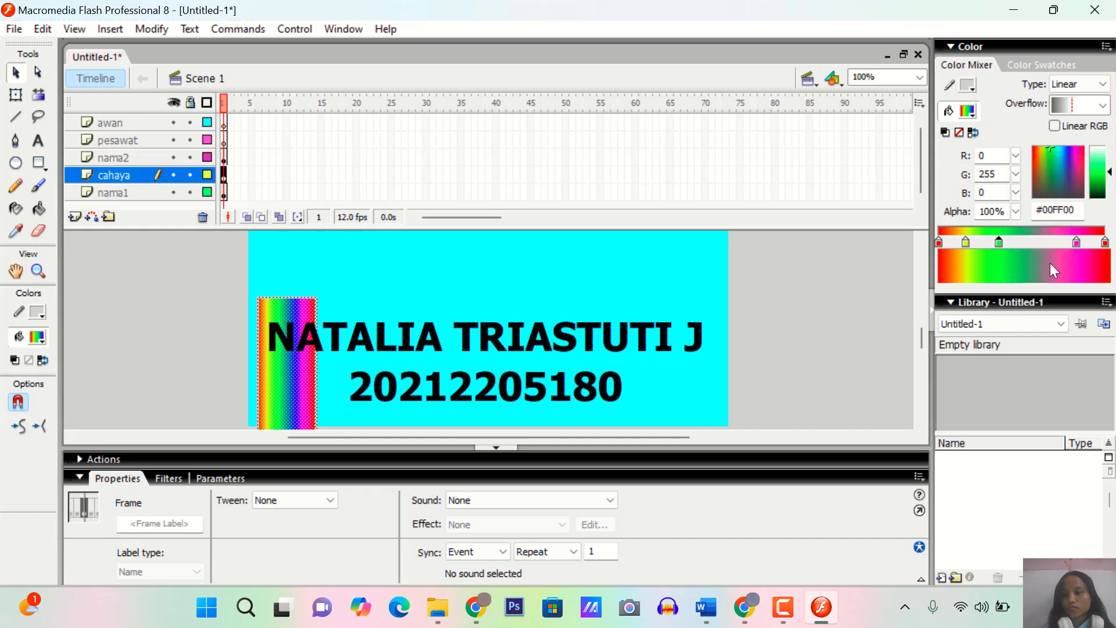
pyautogui.click(1078, 243)
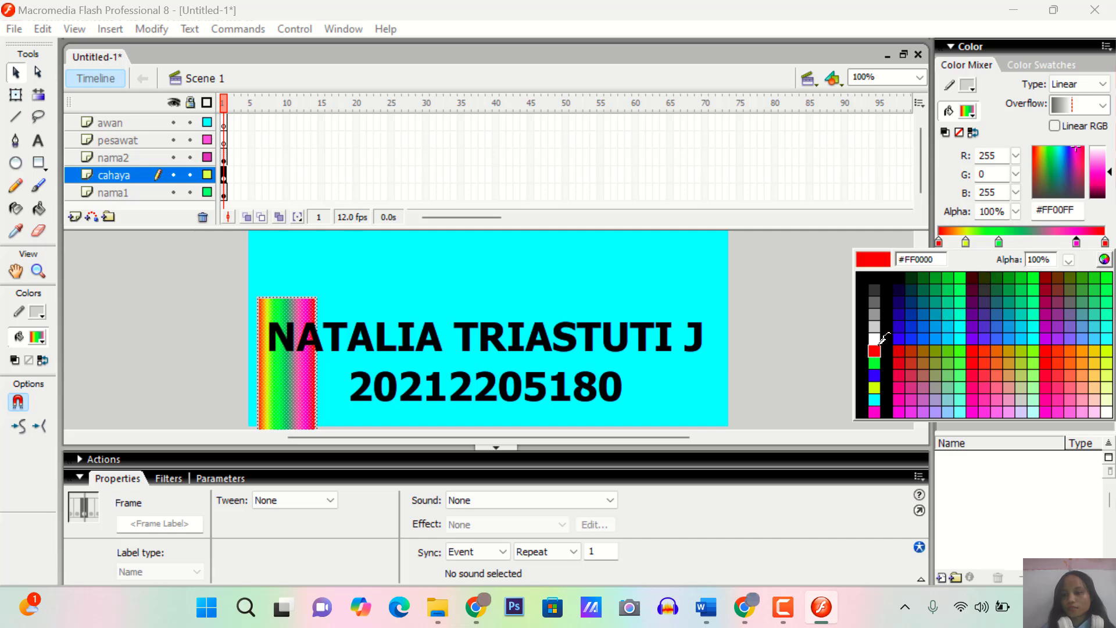
pyautogui.click(875, 339)
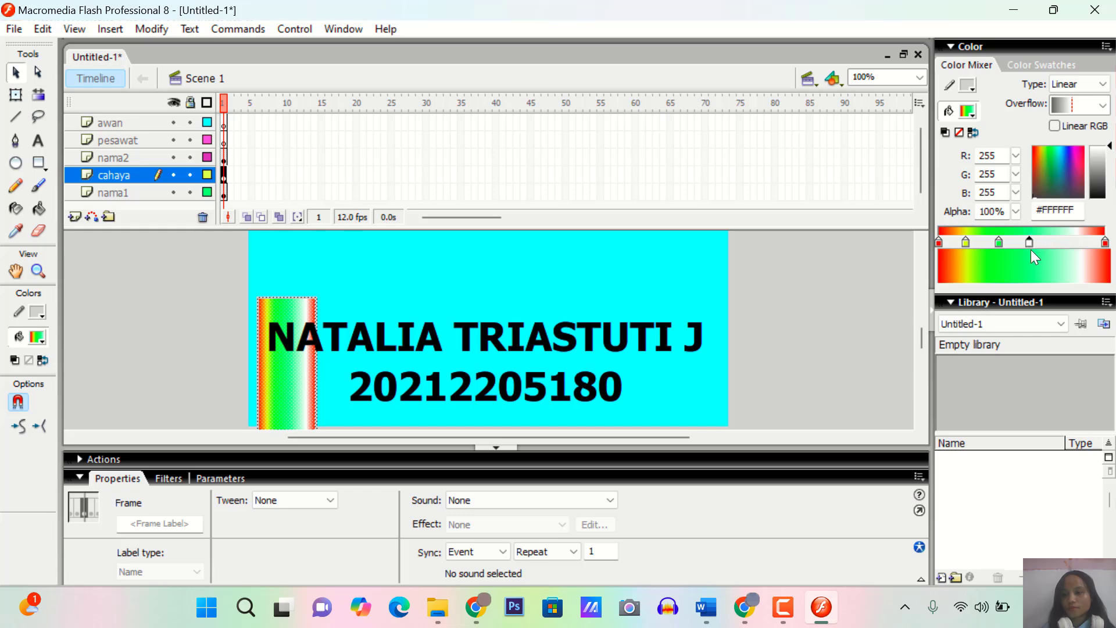
# Remove the green and yellow stops from the light bar's gradient
pyautogui.click(998, 243)
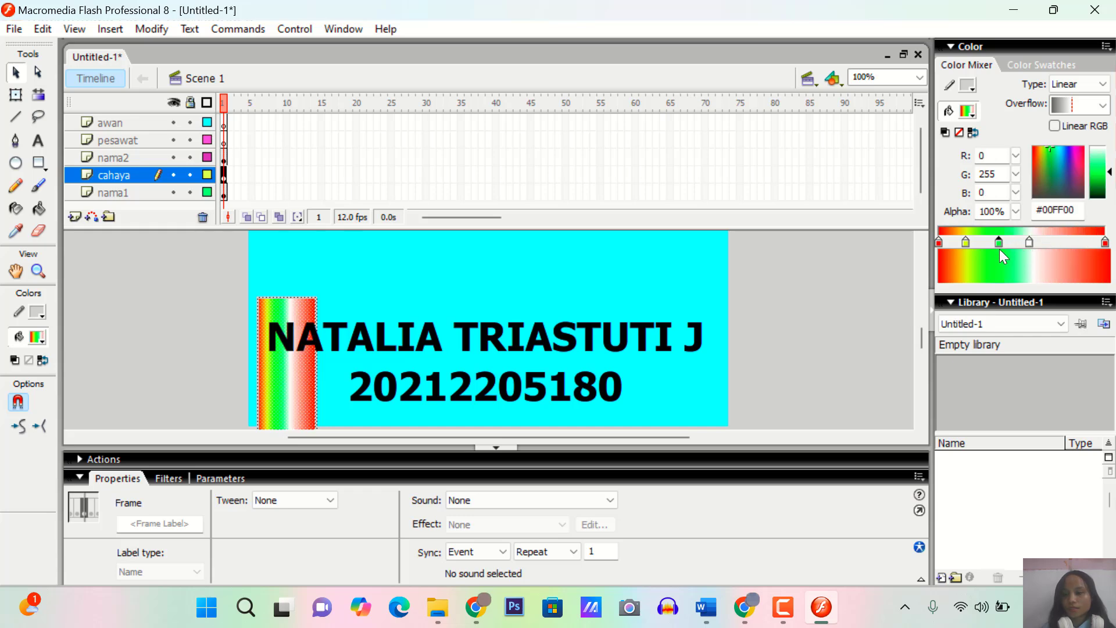
pyautogui.click(1000, 249)
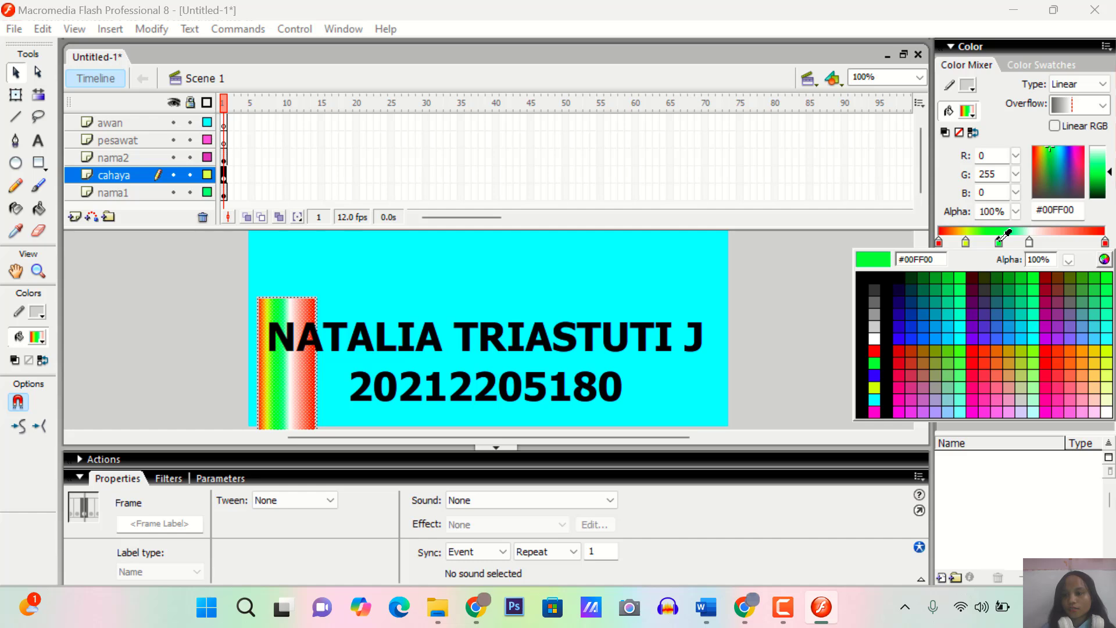
pyautogui.click(1001, 239)
pyautogui.moveTo(1000, 243); pyautogui.dragTo(969, 267)
pyautogui.click(965, 243)
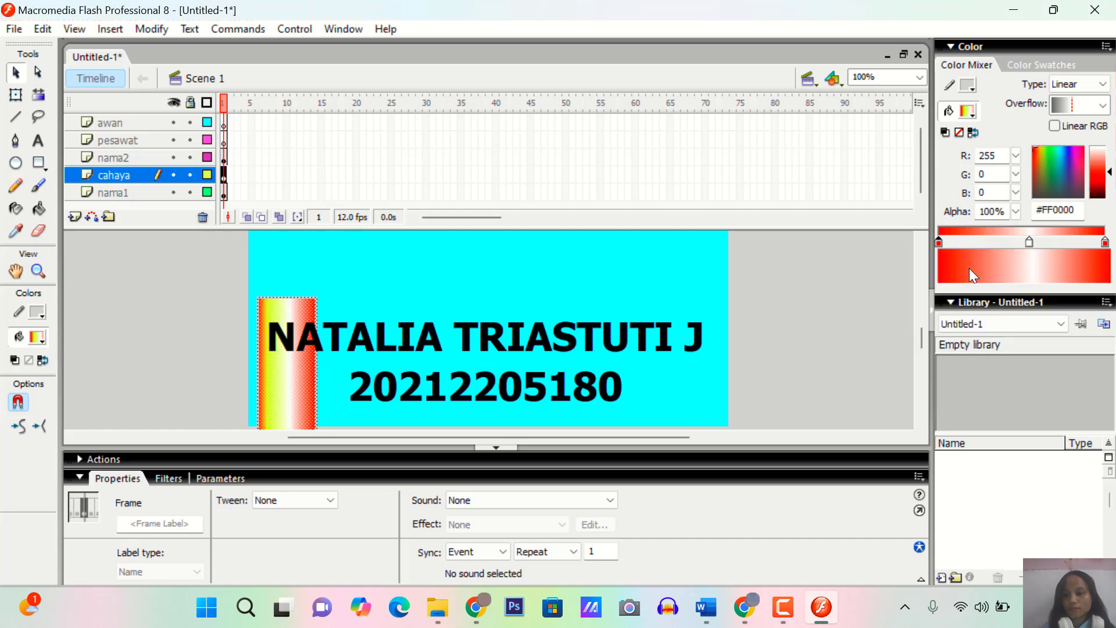
# Change both red end stops of the light bar's gradient to cyan #00FFFF
pyautogui.click(940, 243)
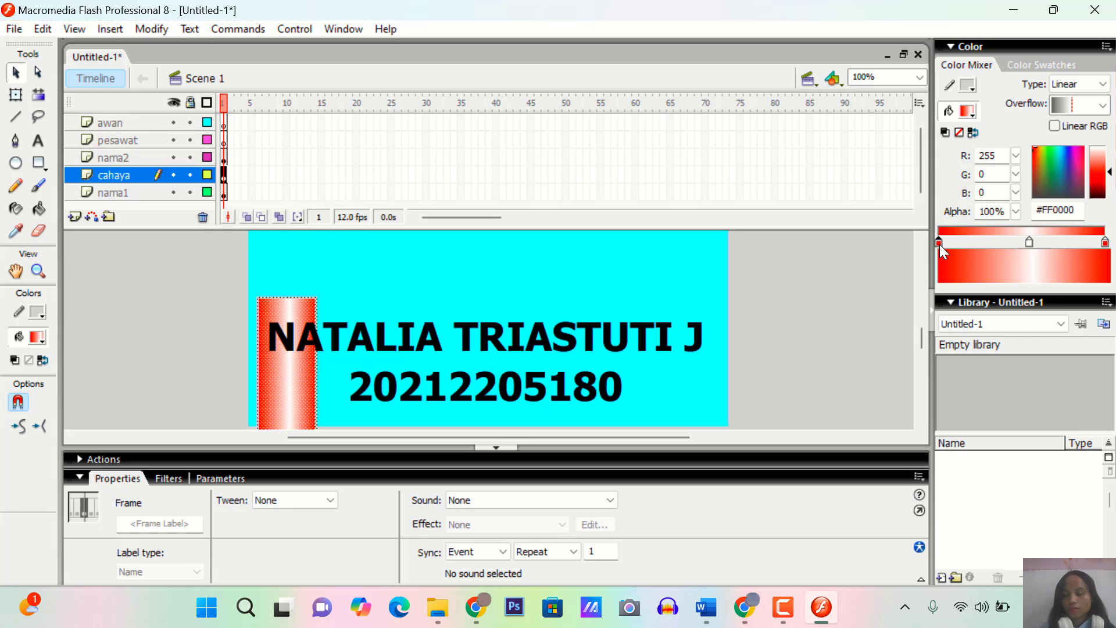
pyautogui.click(940, 243)
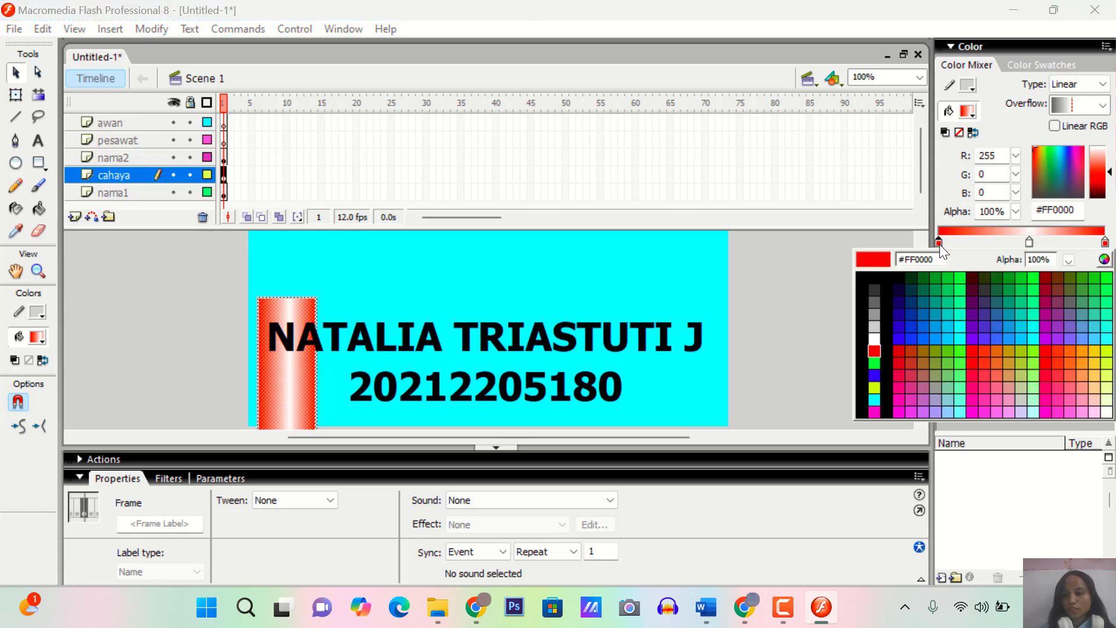
pyautogui.click(961, 336)
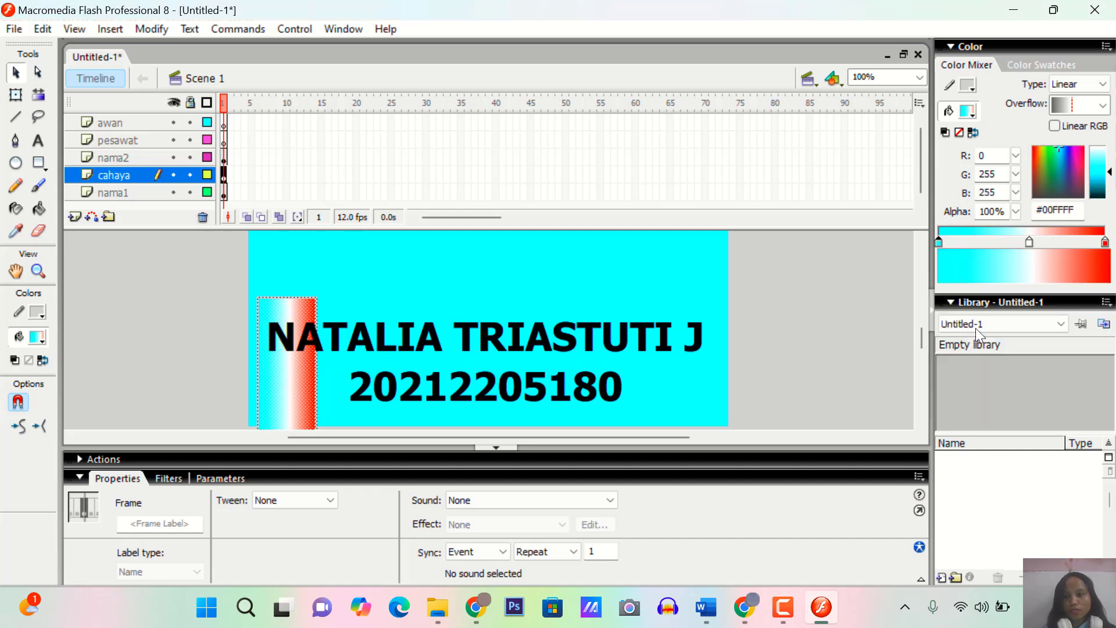
pyautogui.click(1105, 243)
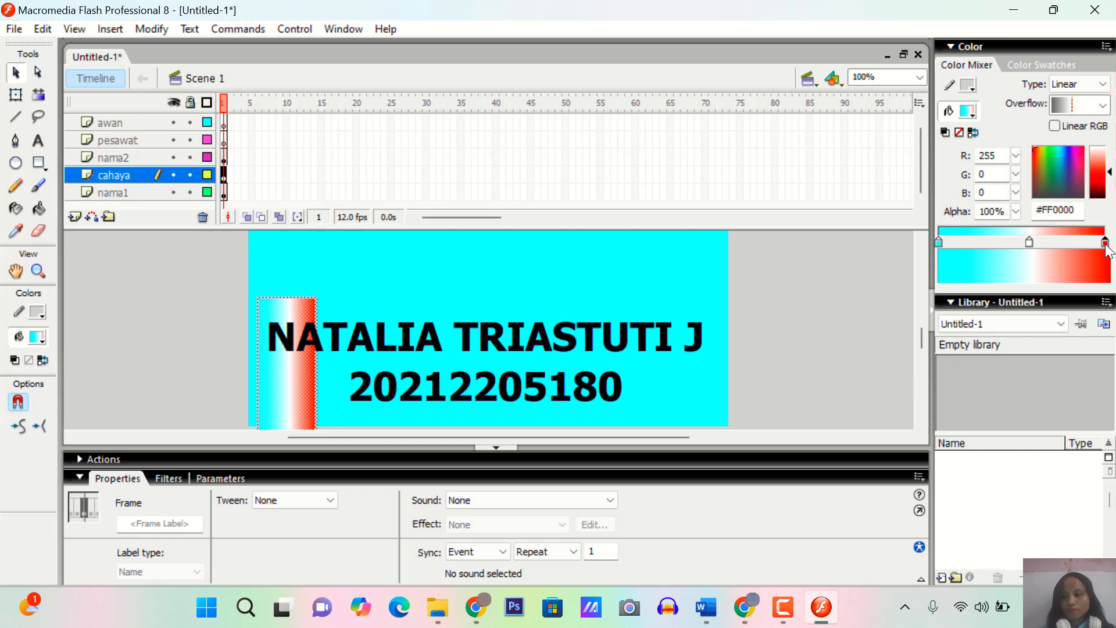
pyautogui.click(1104, 243)
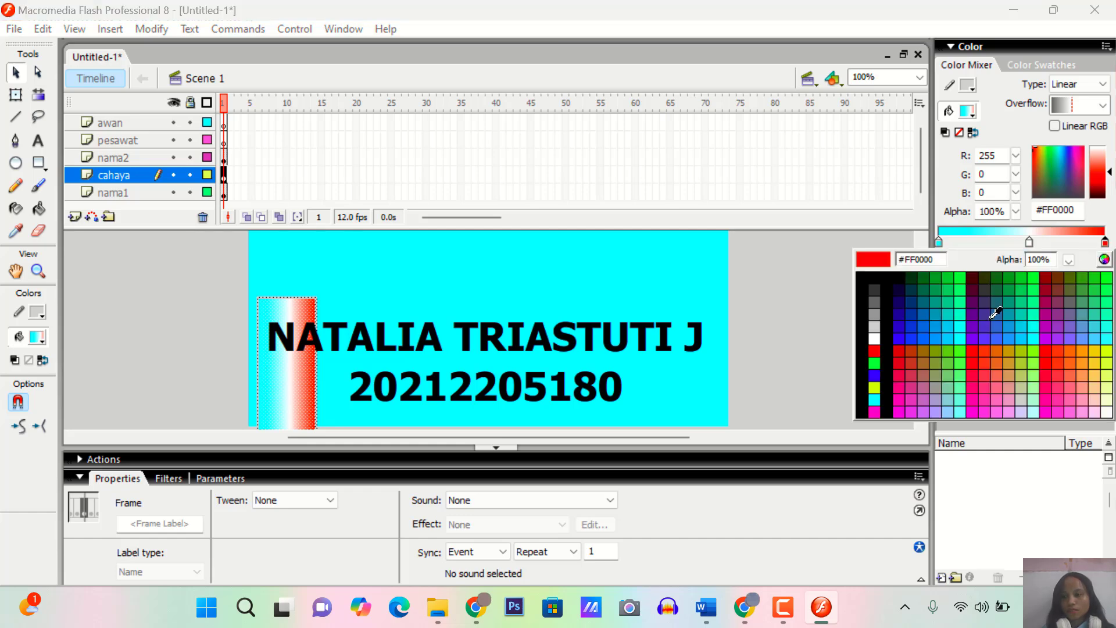
pyautogui.click(963, 332)
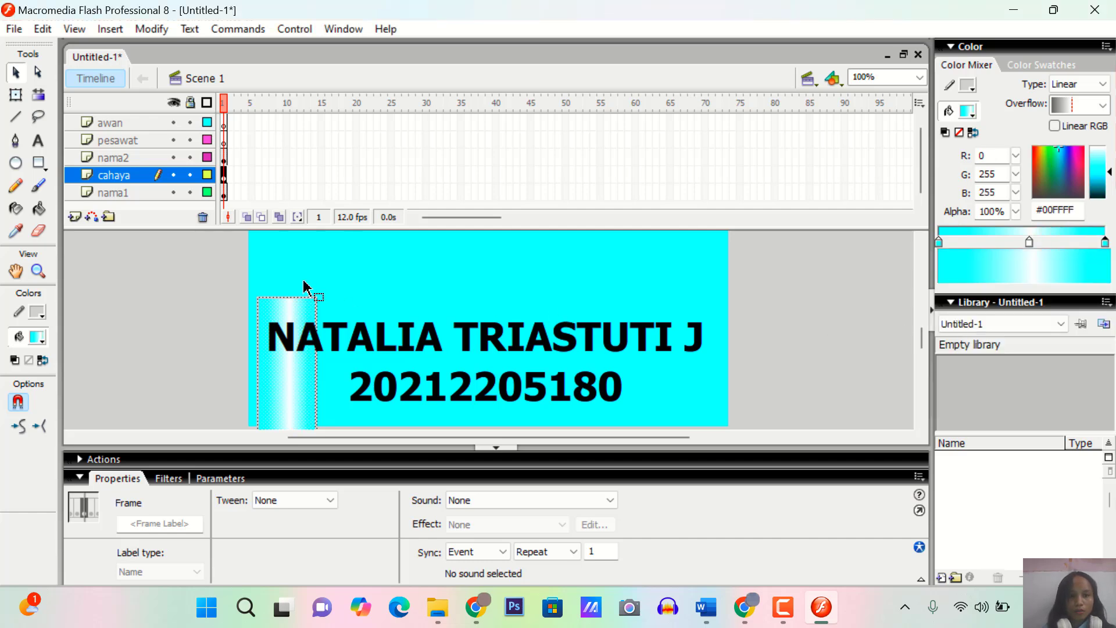
# Extend all five layers to frame 70 by inserting frames
pyautogui.click(144, 188)
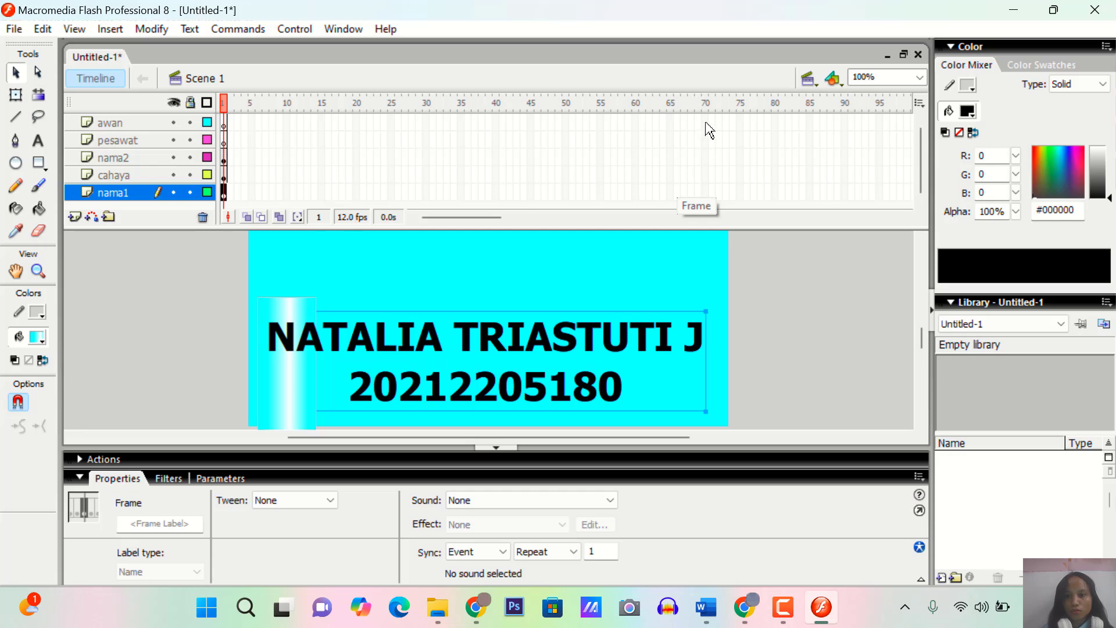
pyautogui.moveTo(709, 129); pyautogui.dragTo(707, 202)
pyautogui.rightClick(706, 194)
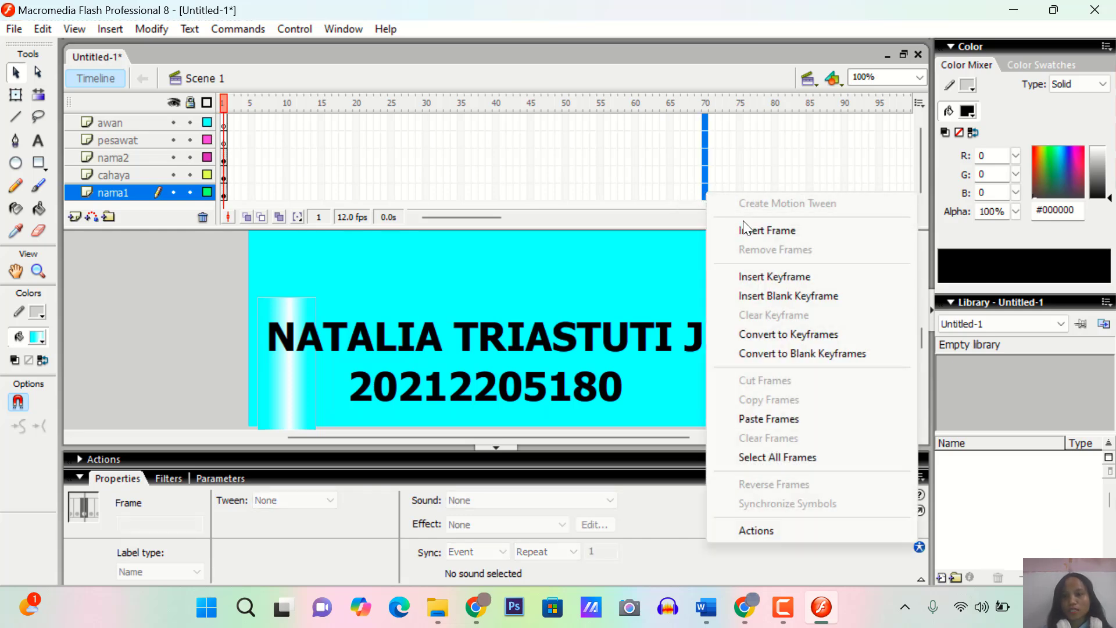
pyautogui.click(749, 235)
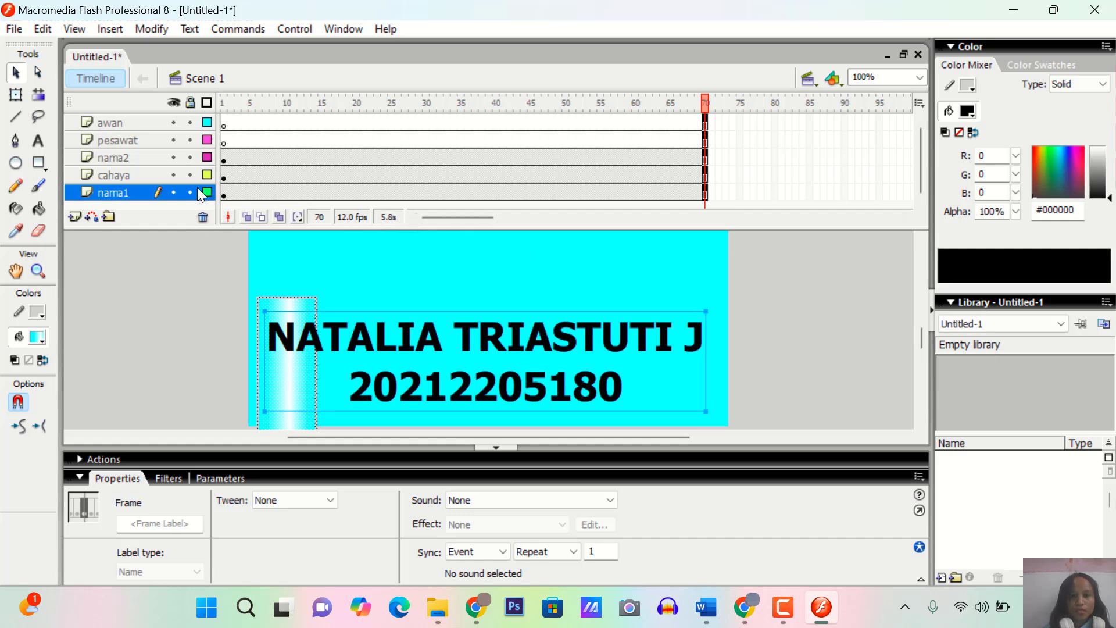
# Insert a keyframe at frame 69 of the cahaya layer
pyautogui.click(134, 175)
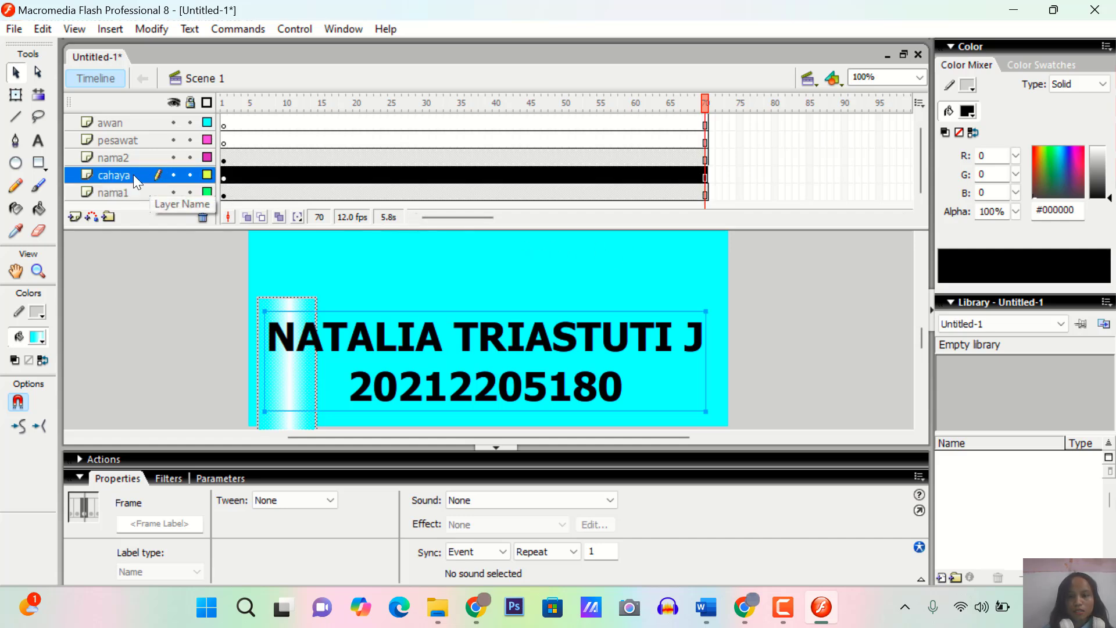
pyautogui.click(696, 177)
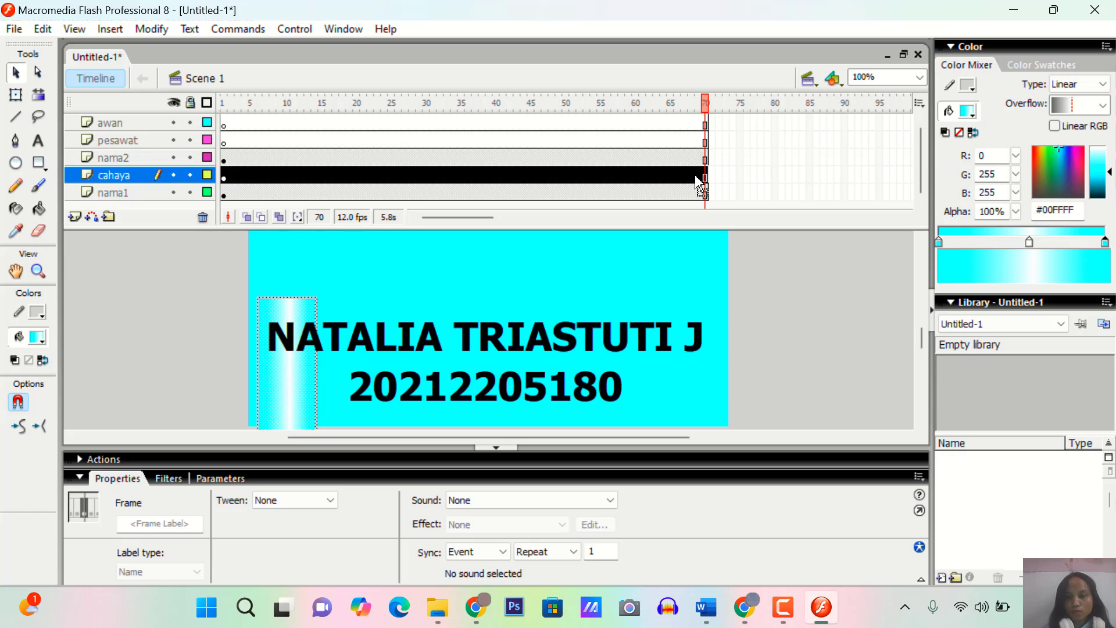
pyautogui.click(695, 177)
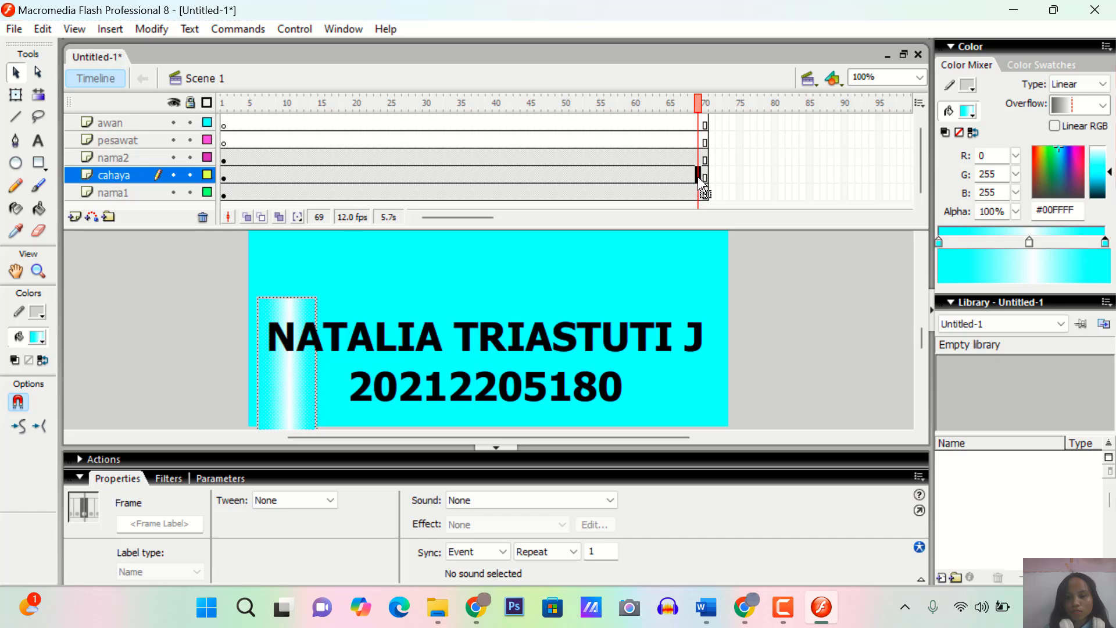
pyautogui.rightClick(699, 181)
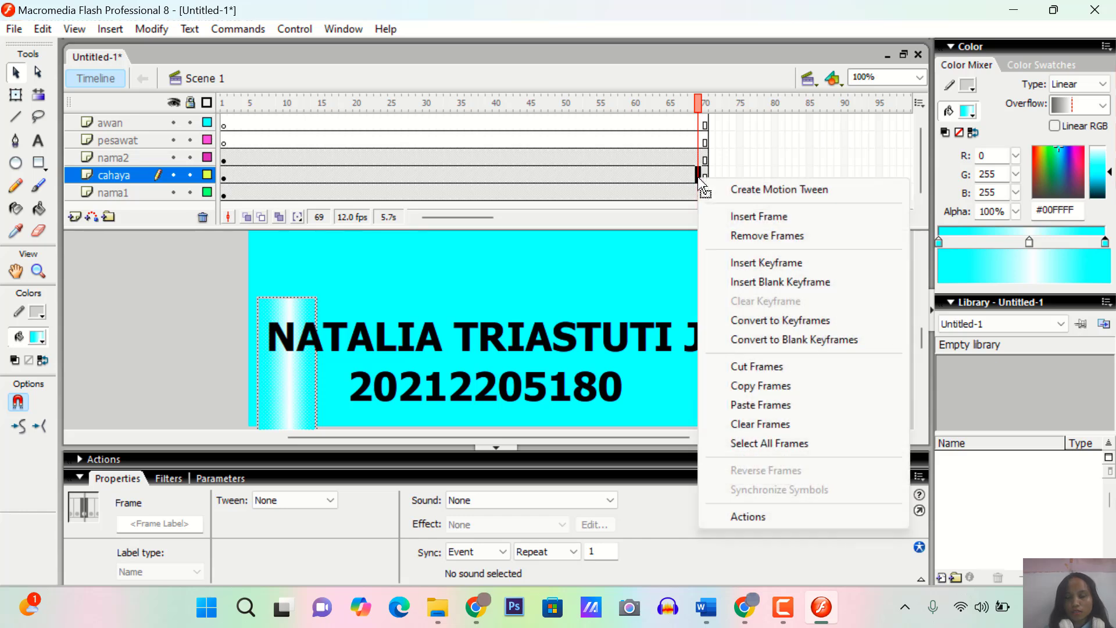
pyautogui.click(744, 263)
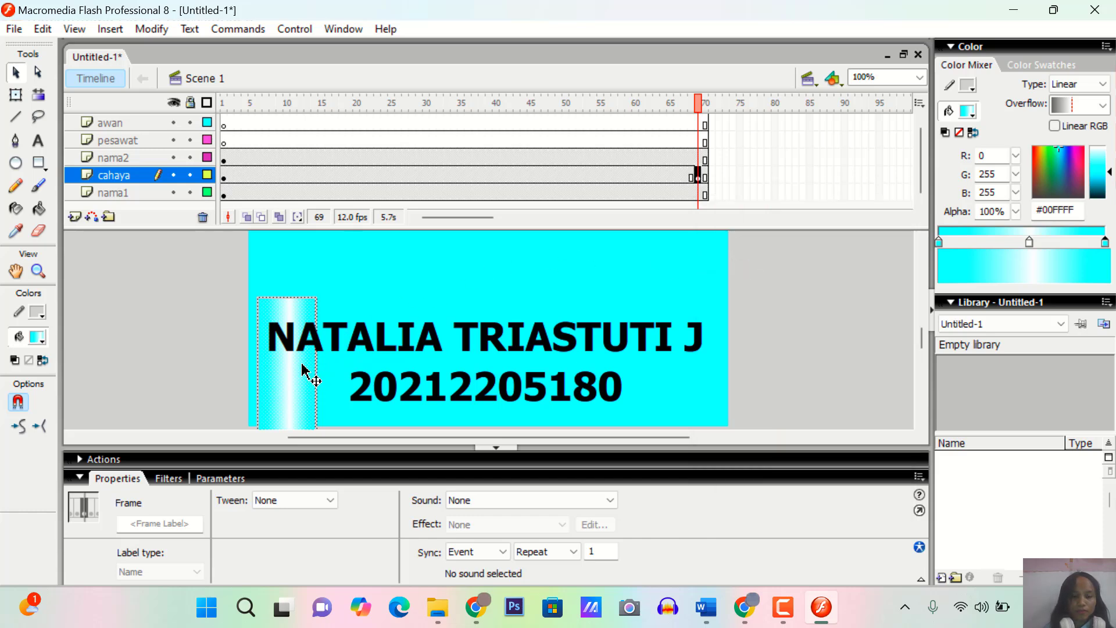
# At frame 69, tilt the light bar slightly clockwise with Free Transform and move it past the stage's right edge, to about X 591
pyautogui.click(141, 182)
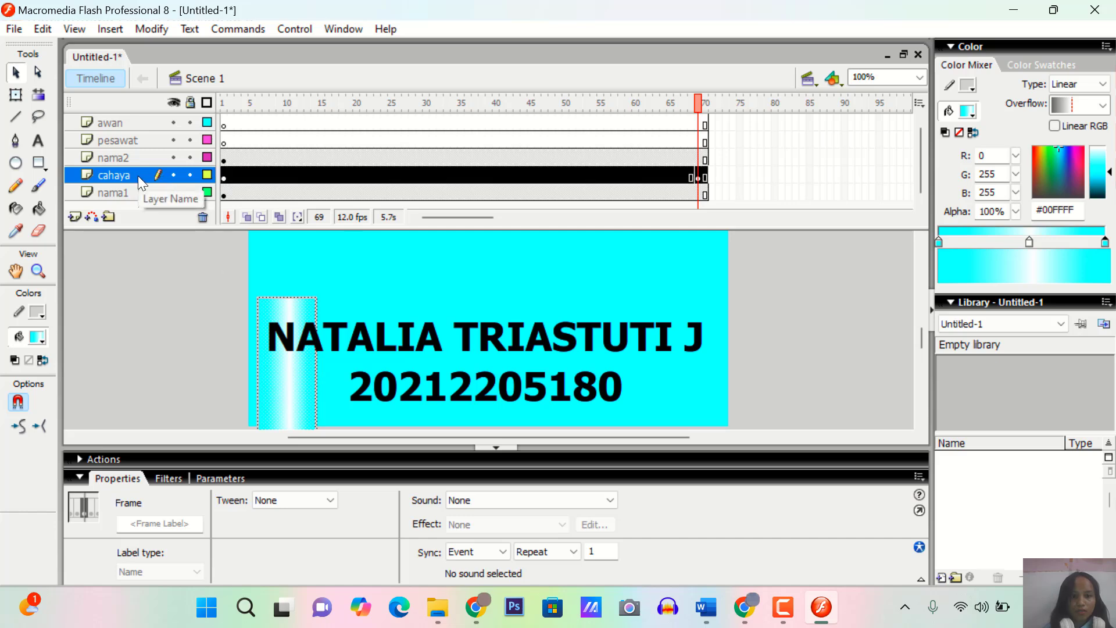
pyautogui.click(287, 379)
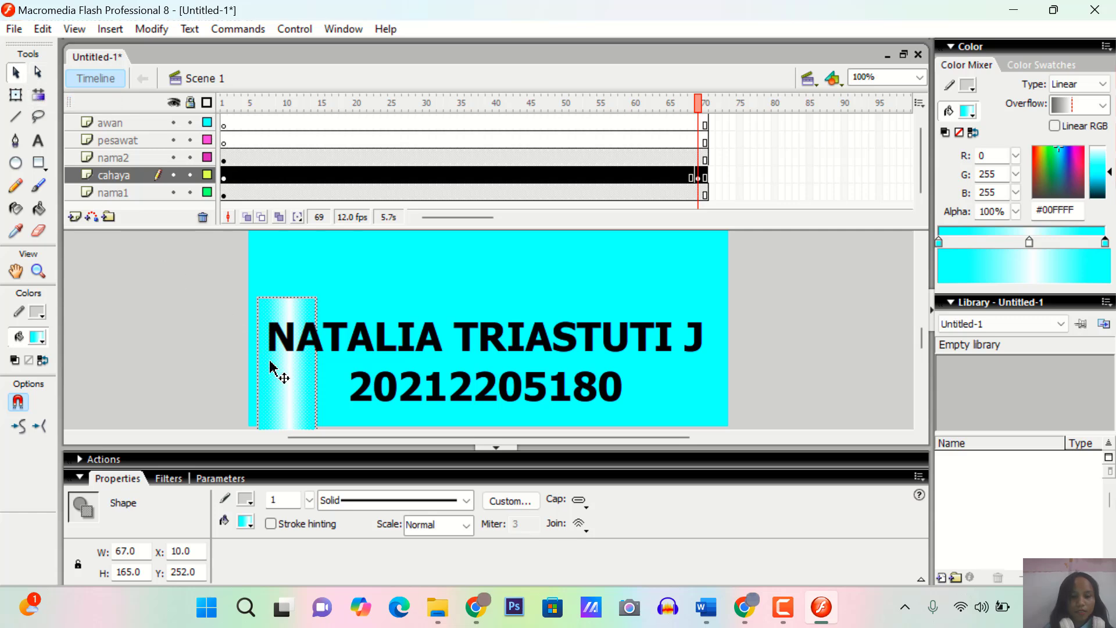
pyautogui.moveTo(270, 366)
pyautogui.mouseDown()
pyautogui.moveTo(381, 367)
pyautogui.moveTo(271, 368)
pyautogui.mouseUp()
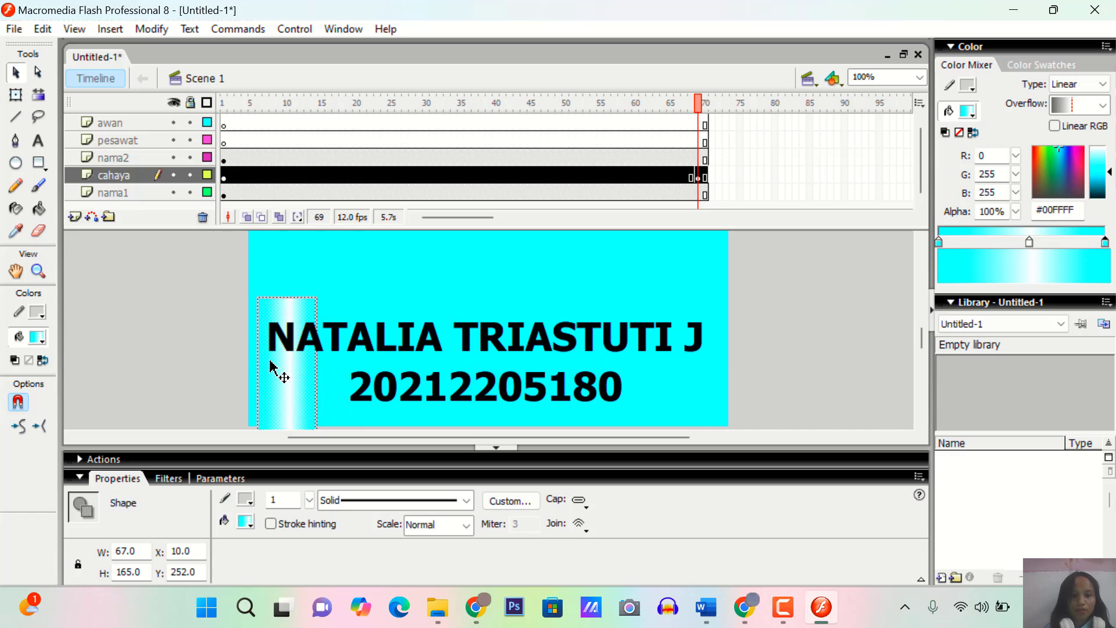
pyautogui.click(16, 95)
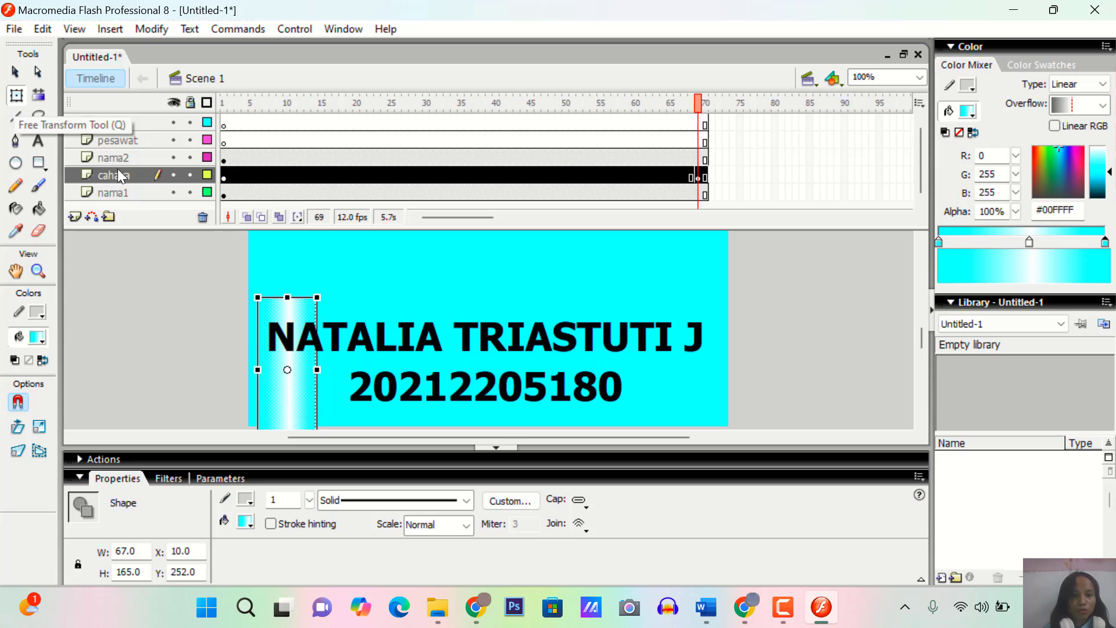
pyautogui.moveTo(329, 288); pyautogui.dragTo(344, 314)
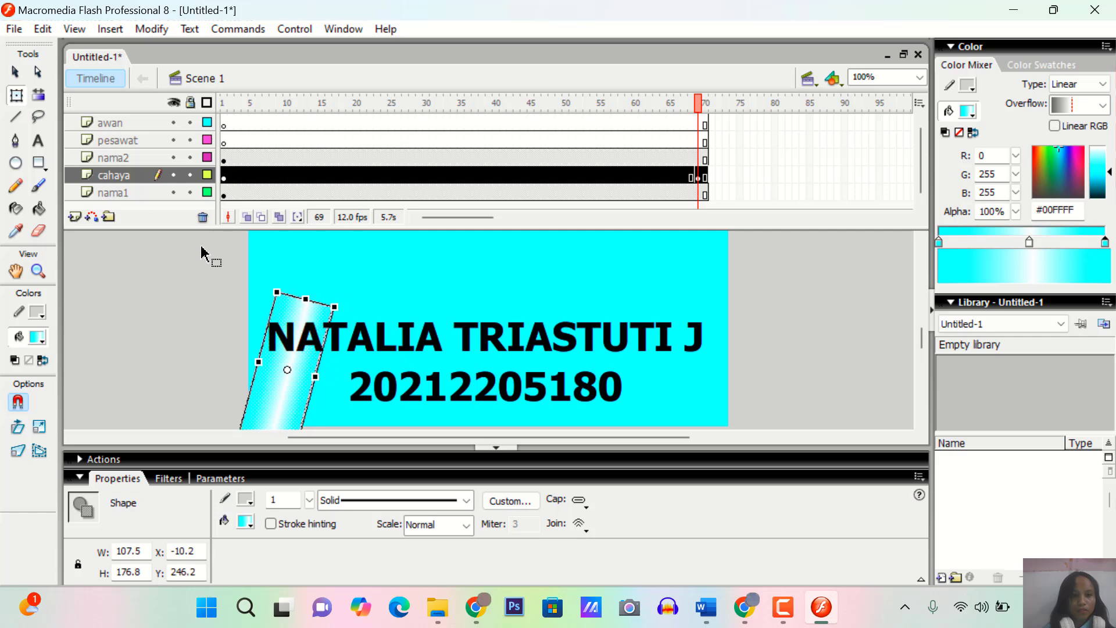
pyautogui.click(140, 176)
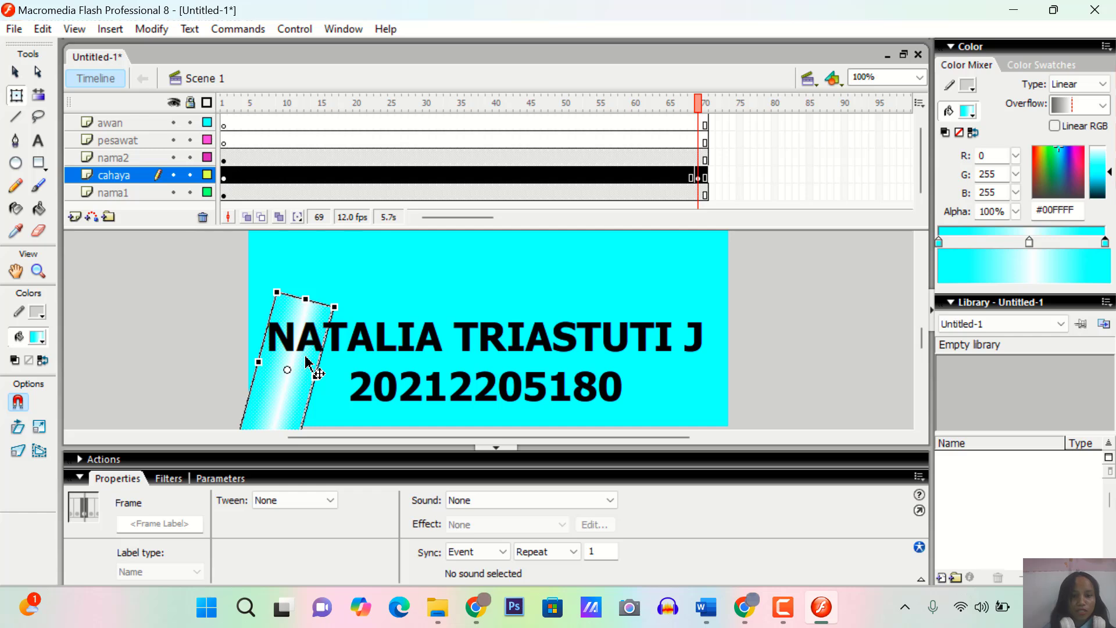
pyautogui.moveTo(308, 360); pyautogui.dragTo(832, 363)
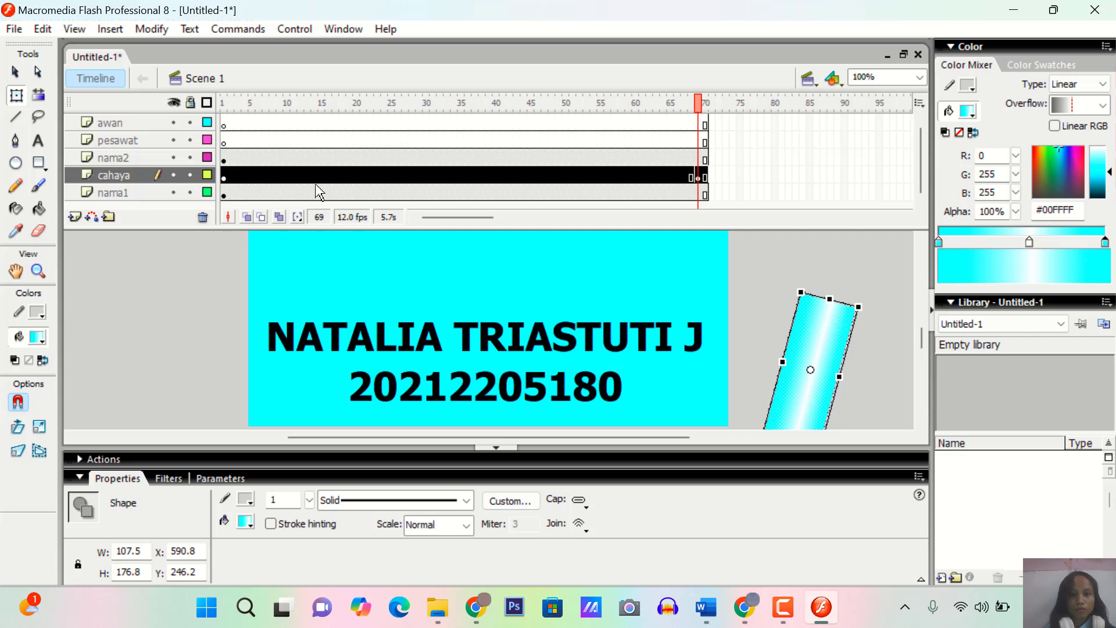
# Create a motion tween on the cahaya layer between the keyframes at frames 1 and 69
pyautogui.click(460, 183)
pyautogui.click(460, 181)
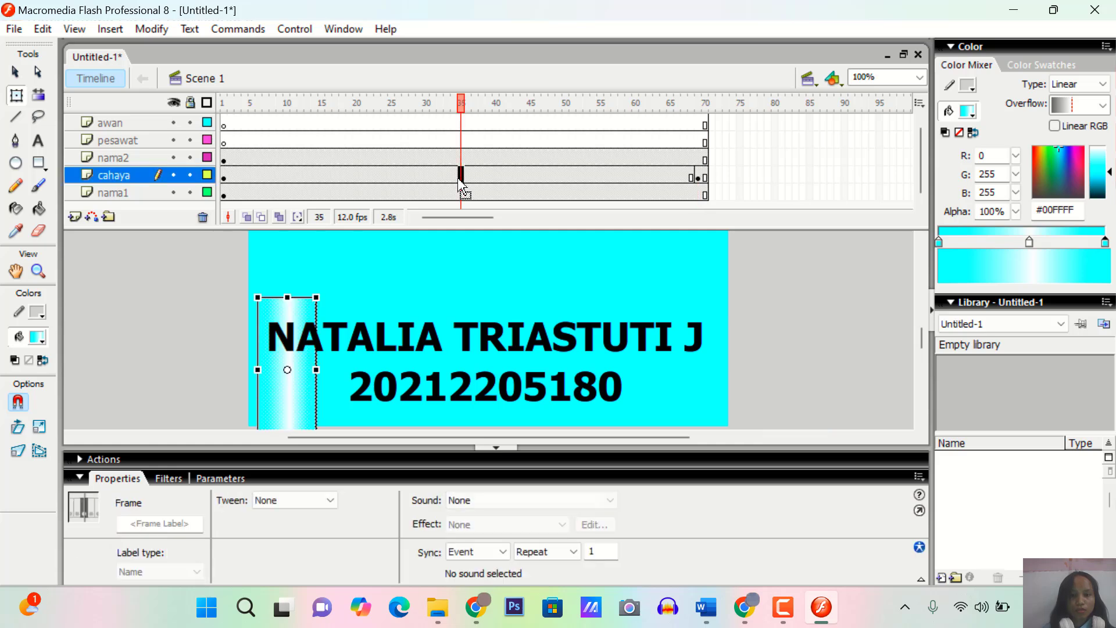
pyautogui.rightClick(461, 184)
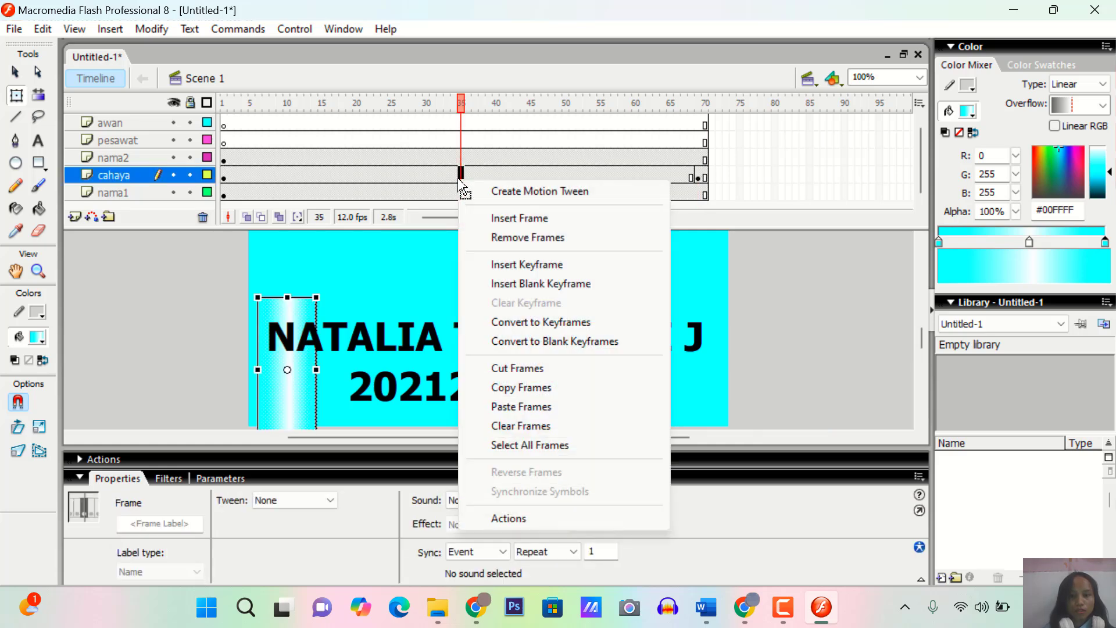
pyautogui.click(501, 194)
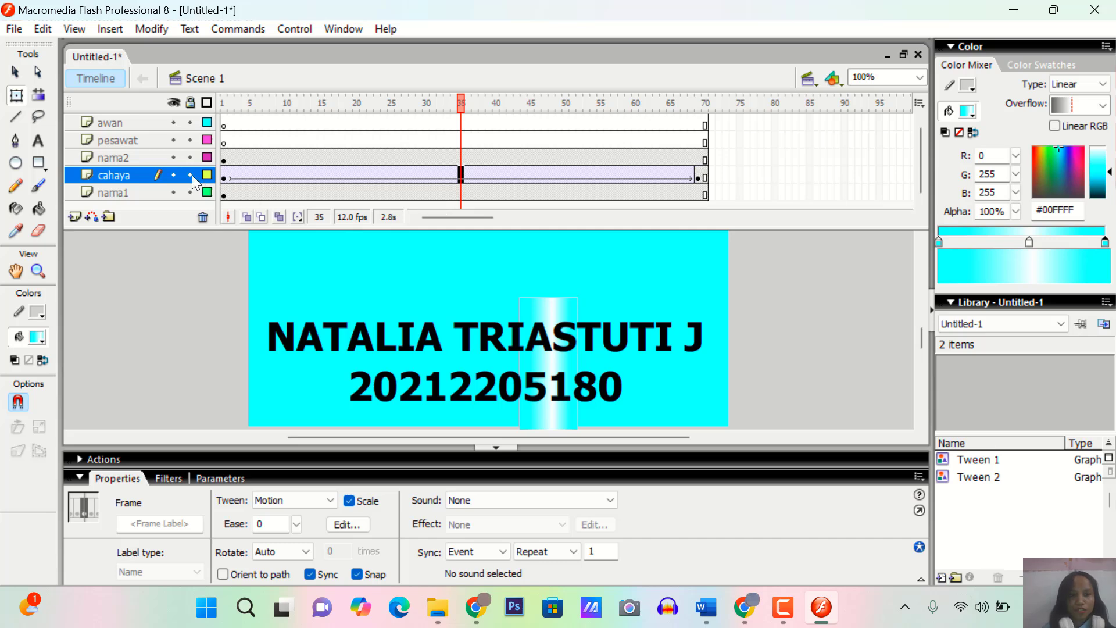
# Turn the nama2 layer into a mask for the cahaya layer
pyautogui.click(120, 159)
pyautogui.rightClick(120, 158)
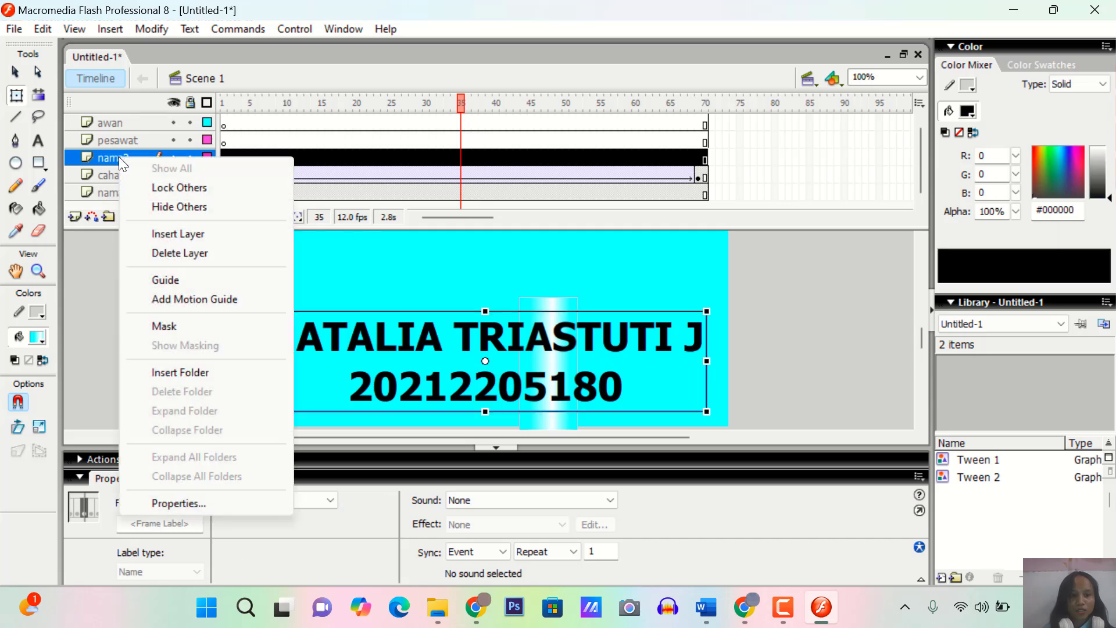
pyautogui.click(164, 326)
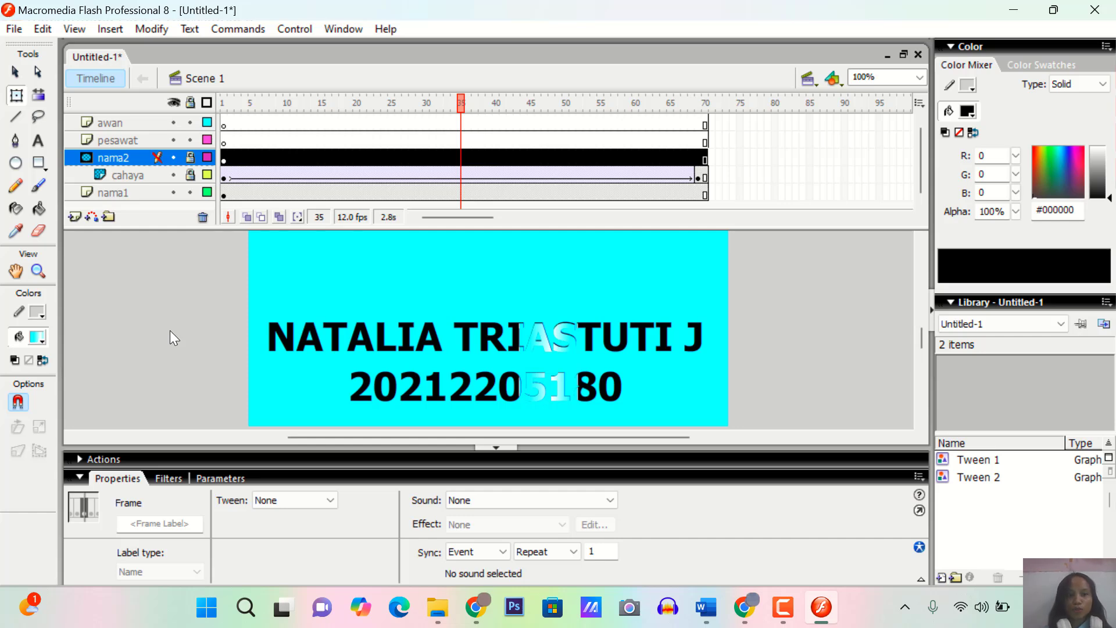
# Import the airplane image Untitled-1 and the two Picsart cloud images into the library
pyautogui.click(141, 141)
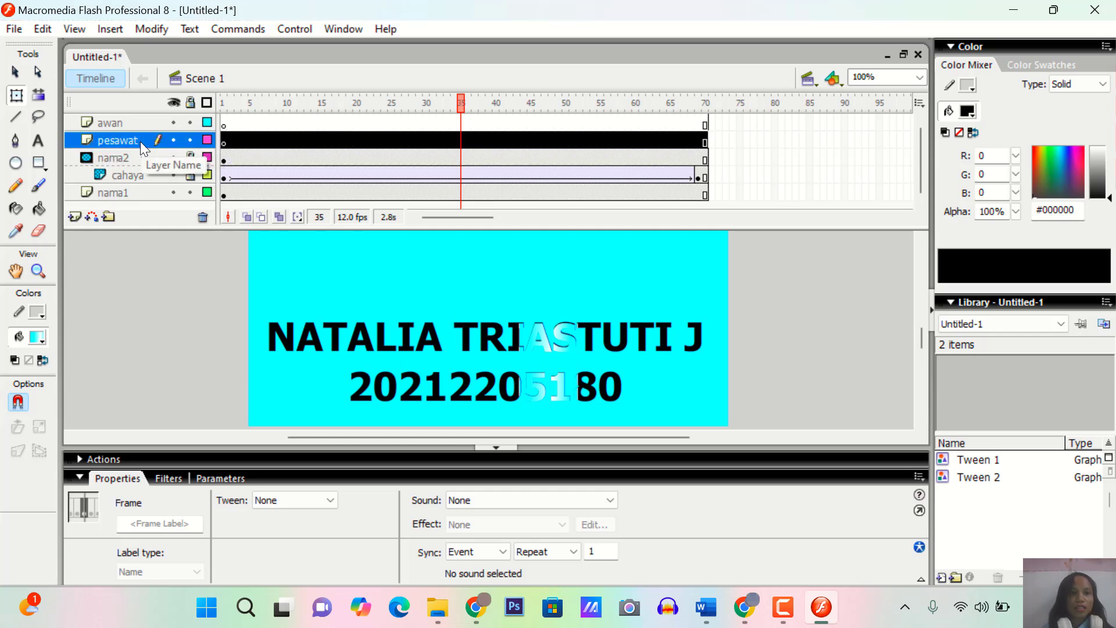
pyautogui.click(13, 29)
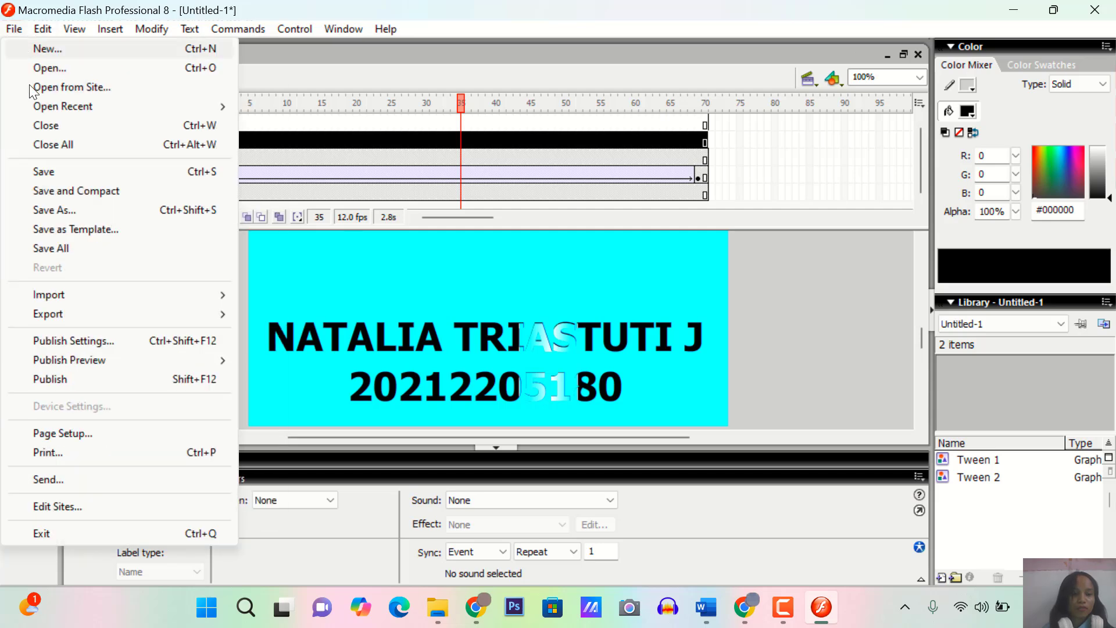
pyautogui.moveTo(168, 291)
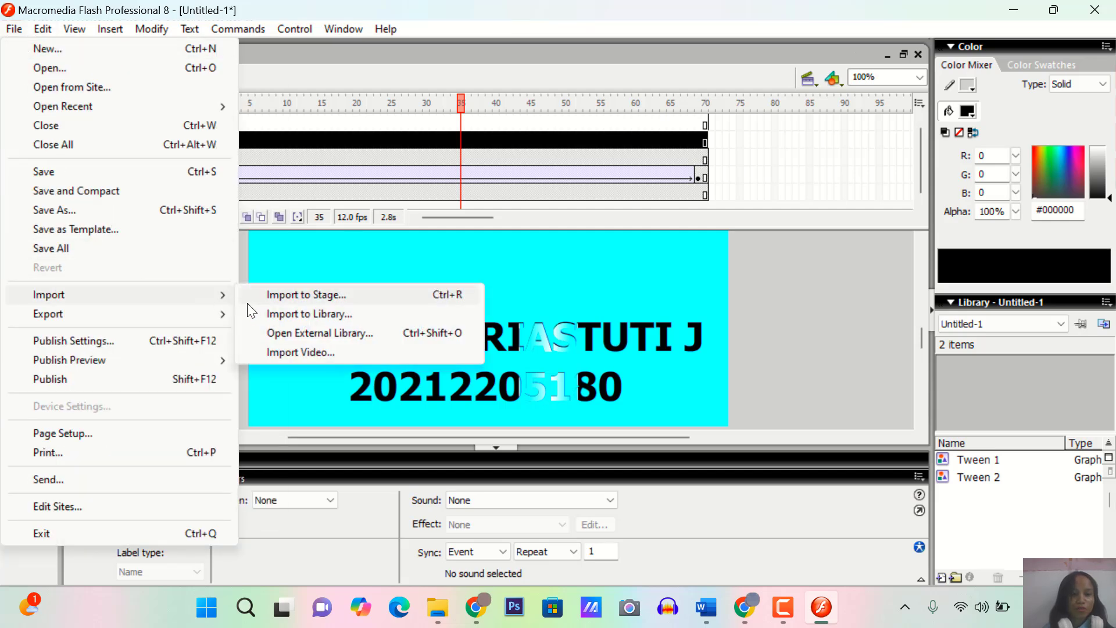
pyautogui.click(280, 314)
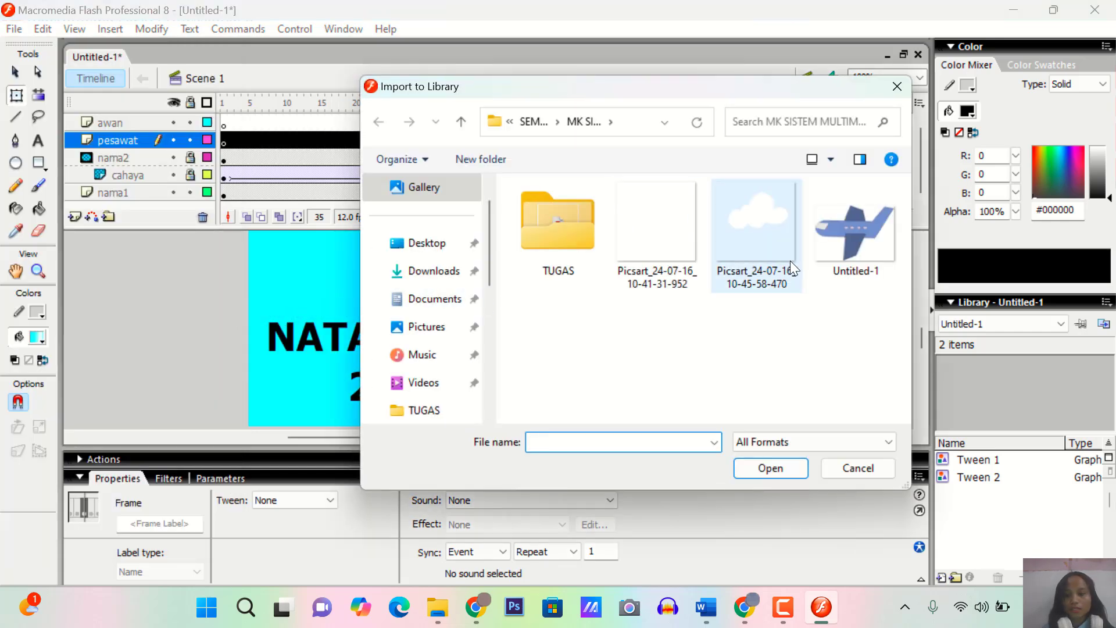
pyautogui.click(829, 242)
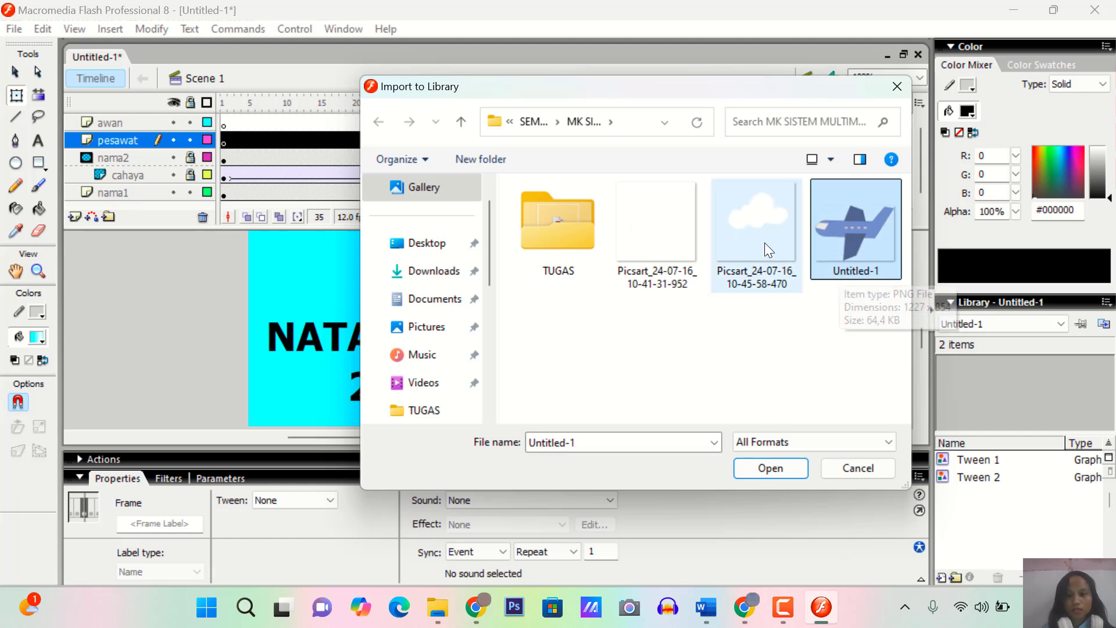
pyautogui.keyDown('ctrl'); pyautogui.click(749, 236); pyautogui.keyUp('ctrl')
pyautogui.keyDown('ctrl'); pyautogui.click(664, 227); pyautogui.keyUp('ctrl')
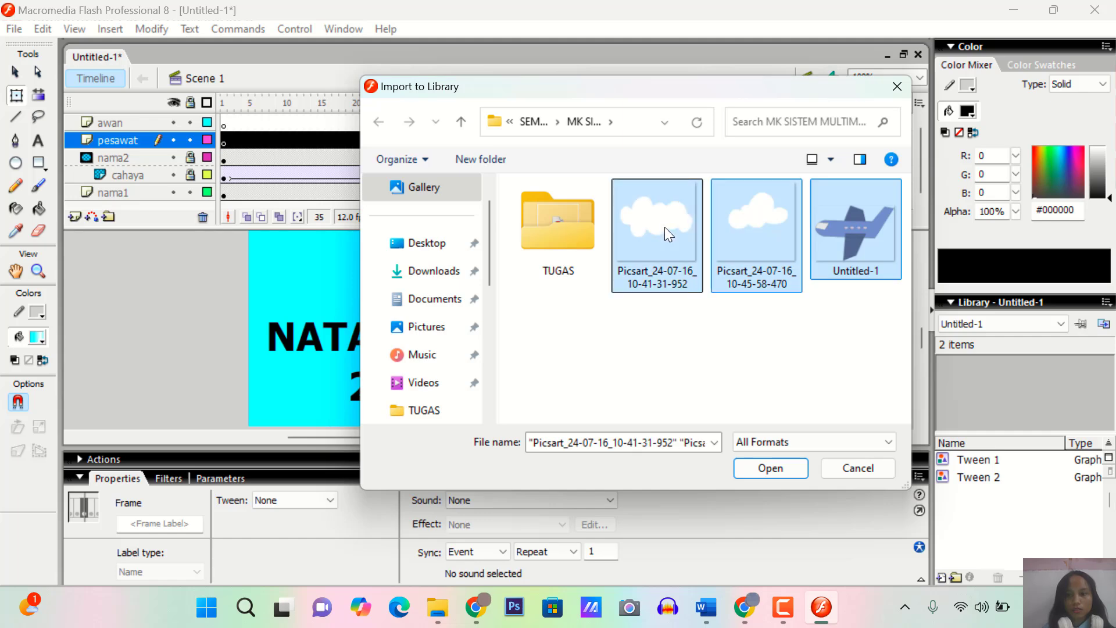
pyautogui.click(762, 469)
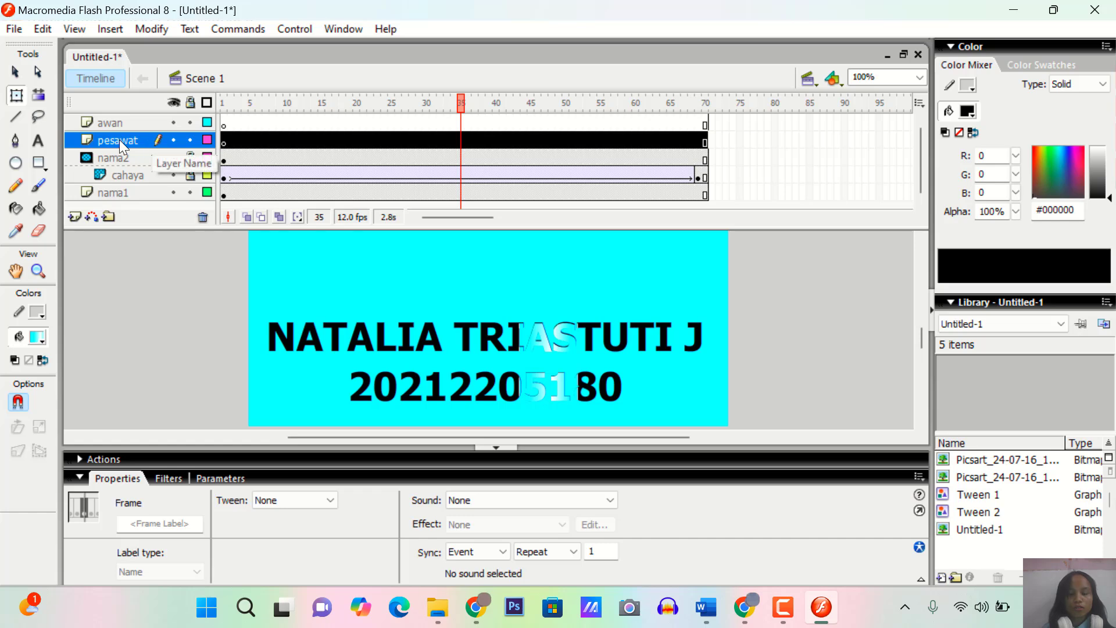
# Place the Untitled-1 airplane on the pesawat layer and shrink it to about 163 by 166 in the upper part of the stage
pyautogui.click(986, 530)
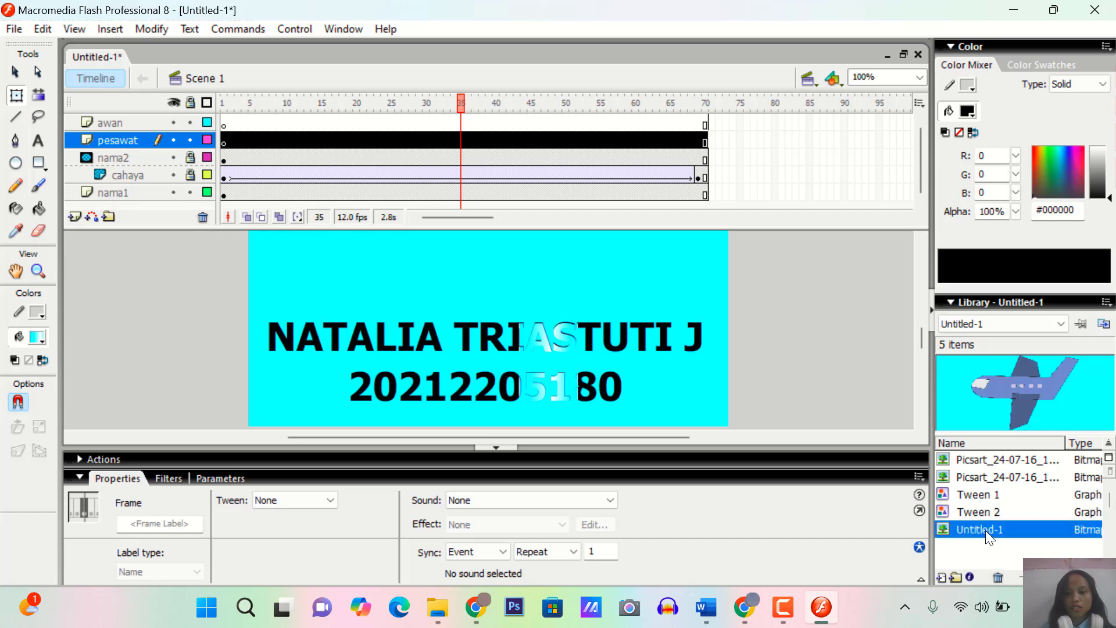
pyautogui.moveTo(985, 530); pyautogui.dragTo(695, 361)
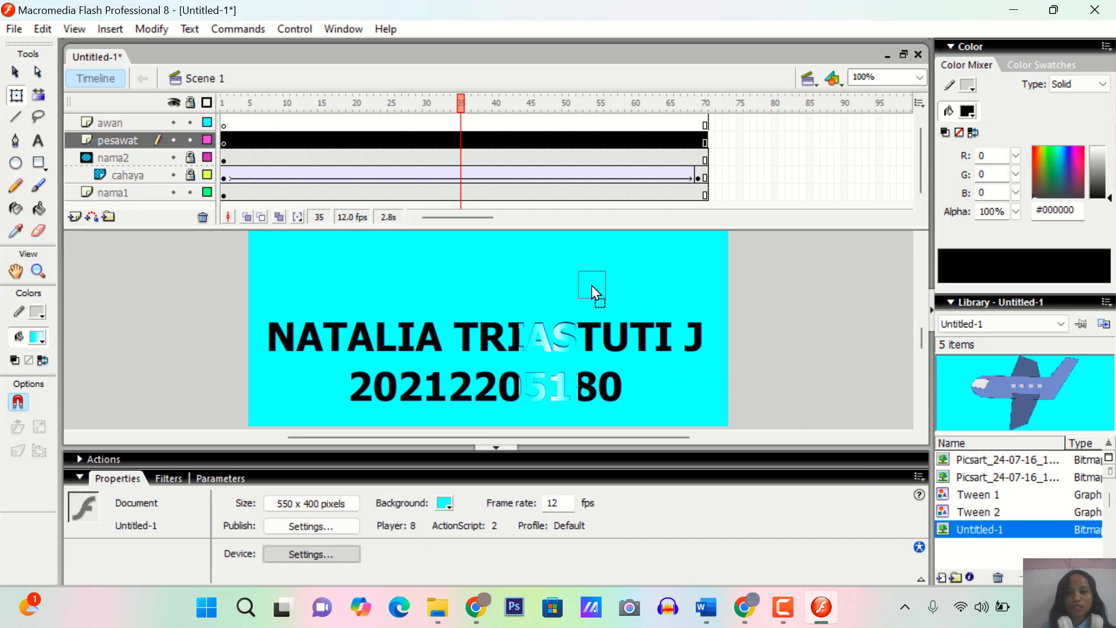
pyautogui.moveTo(591, 284); pyautogui.dragTo(591, 284)
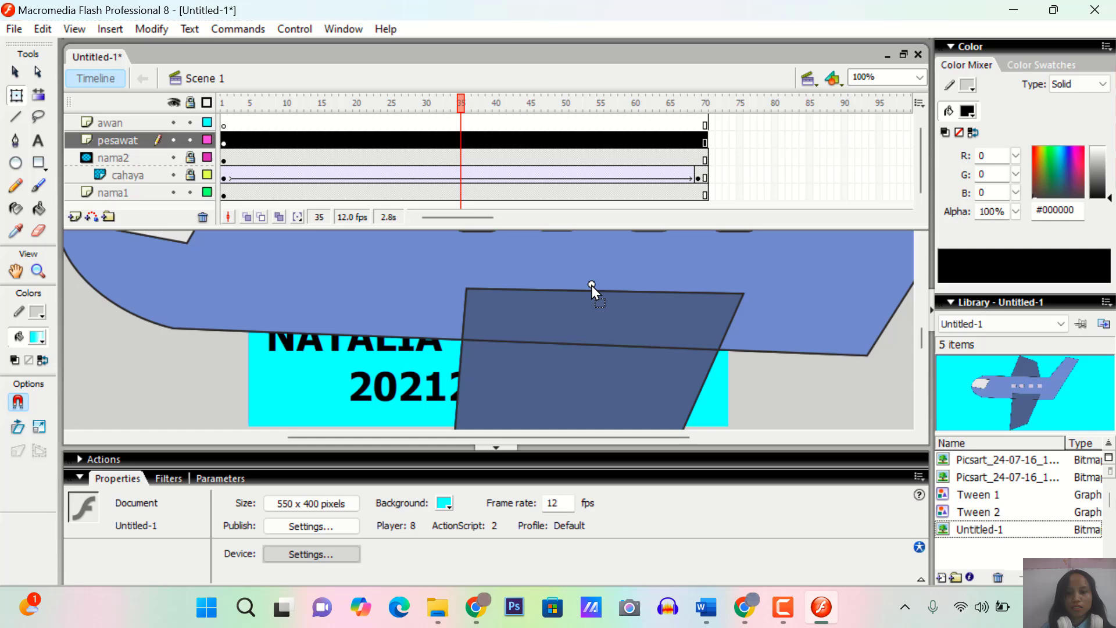
pyautogui.click(919, 77)
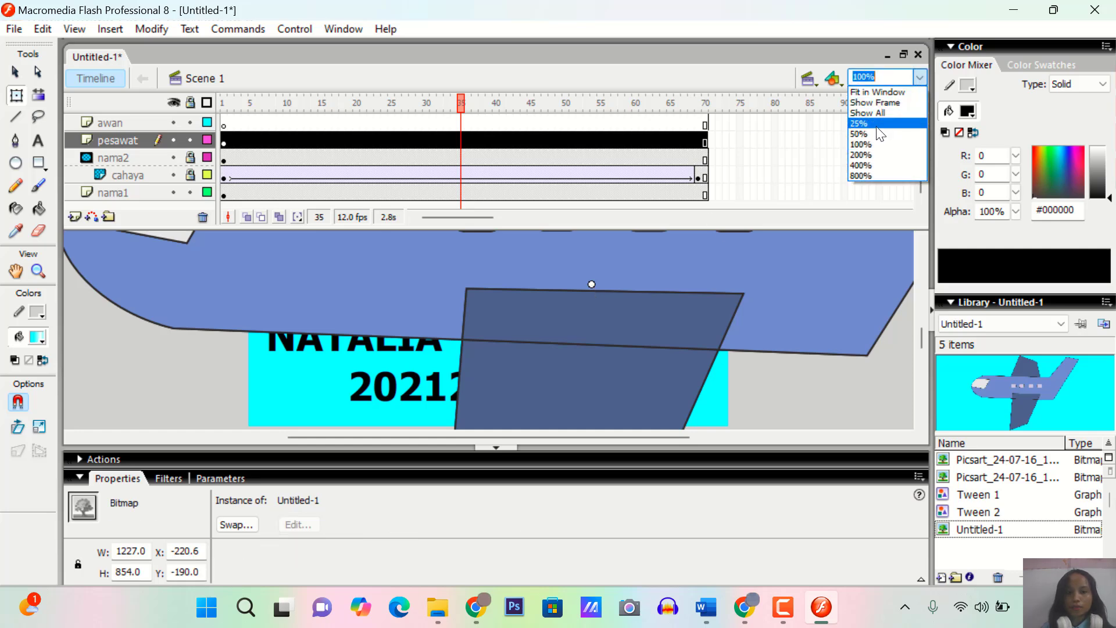
pyautogui.click(877, 125)
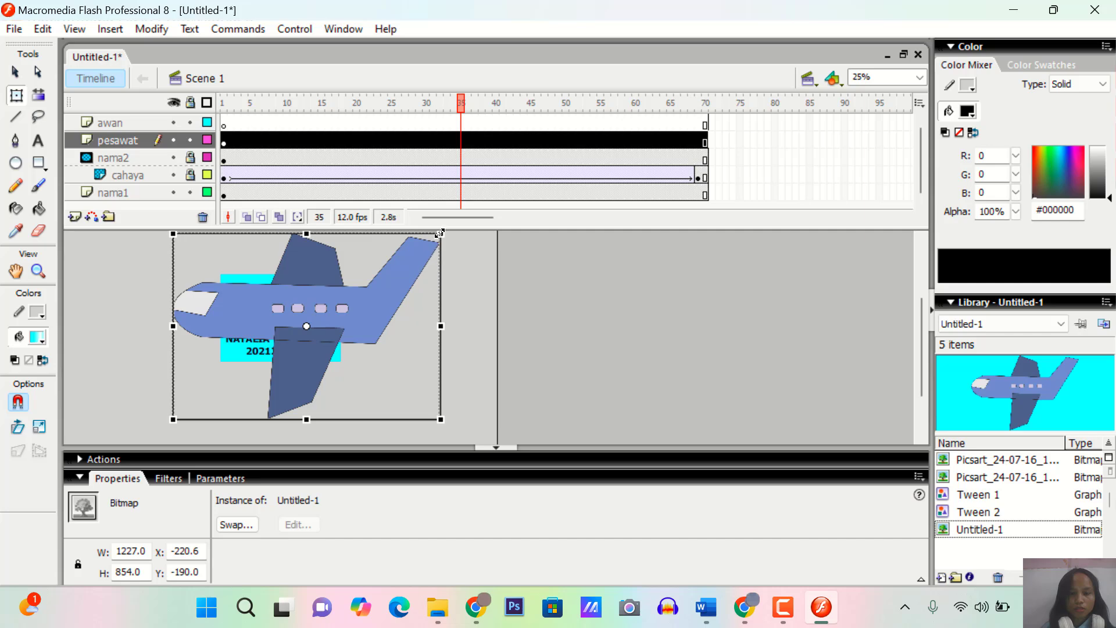
pyautogui.moveTo(440, 235); pyautogui.dragTo(333, 323)
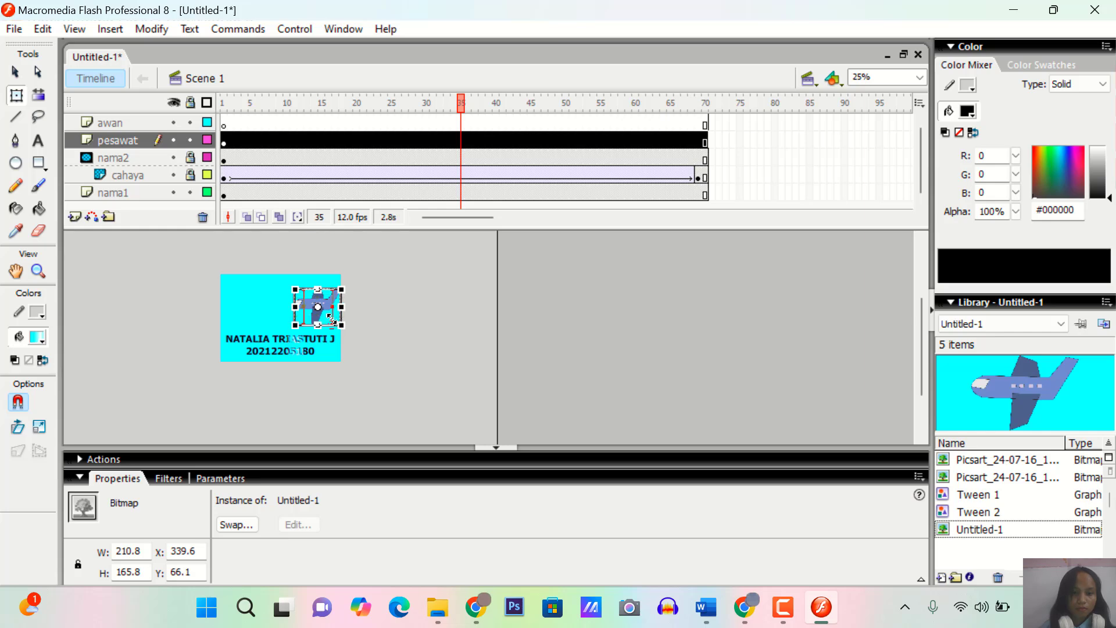
pyautogui.moveTo(332, 319); pyautogui.dragTo(338, 307)
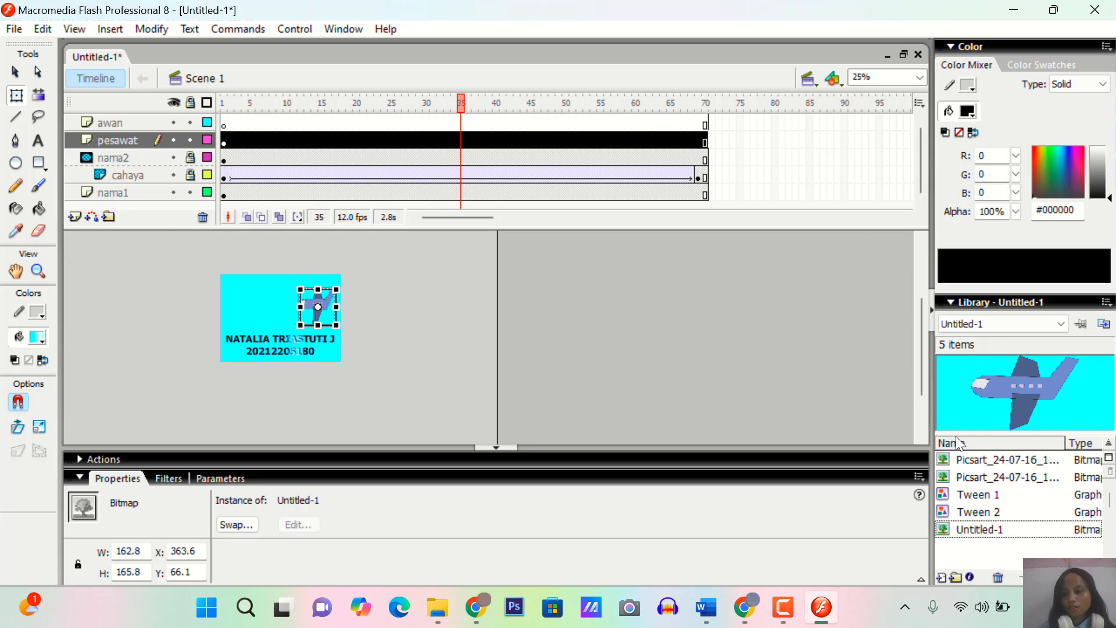
# Place the cloud bitmap Picsart_24-07-16_10-41-31-952 on the awan layer and scale it down to about 560 by 352
pyautogui.click(984, 477)
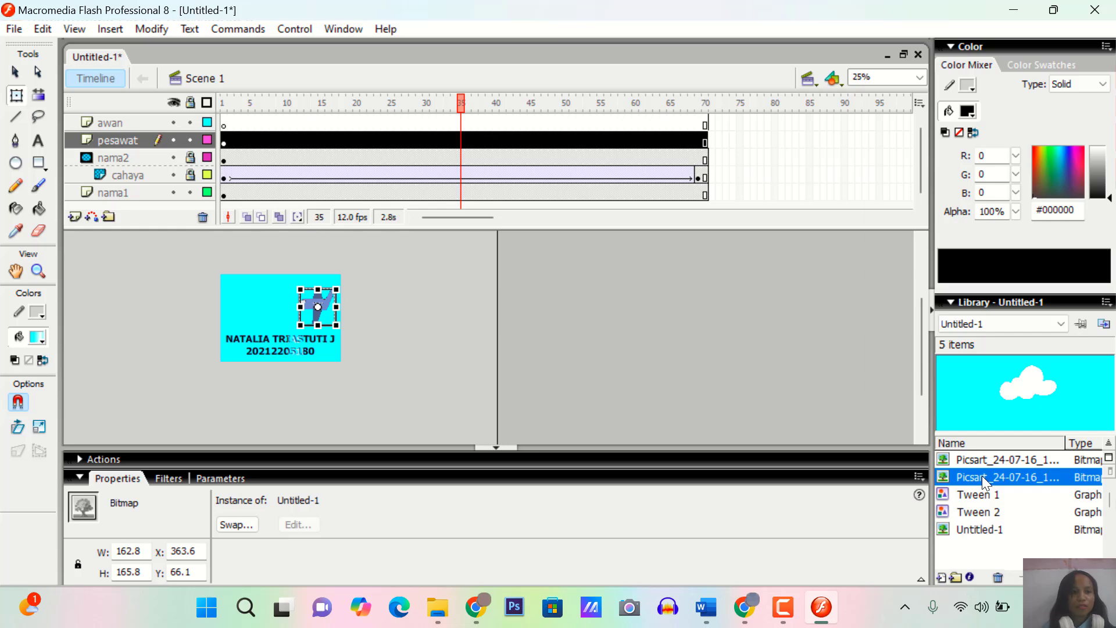
pyautogui.click(104, 123)
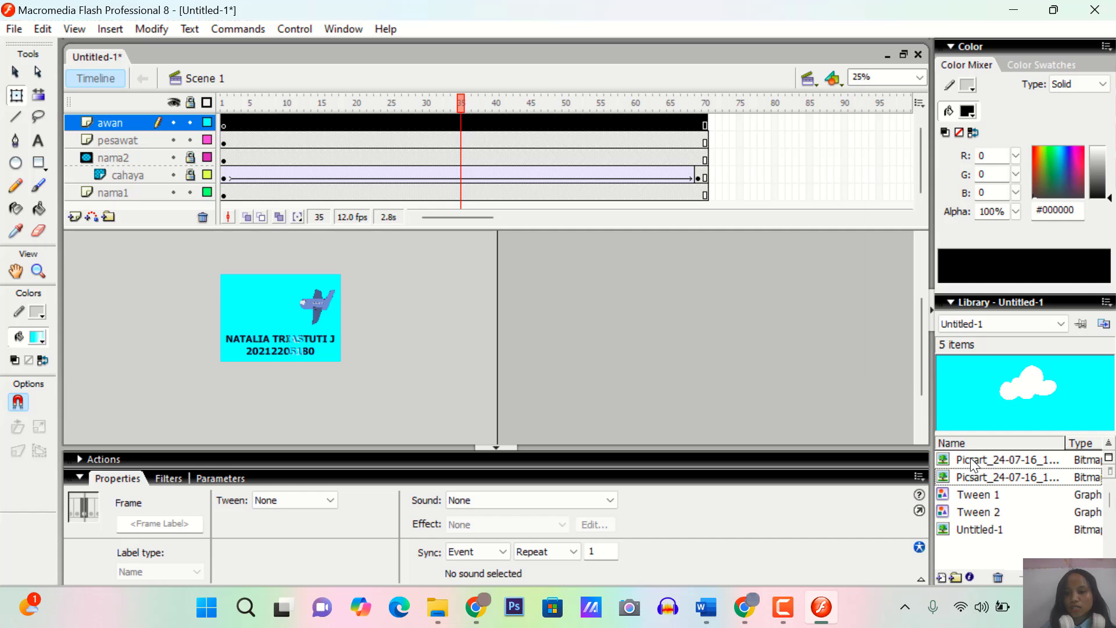
pyautogui.moveTo(973, 463); pyautogui.dragTo(304, 311)
pyautogui.scroll(2, 394, 298)
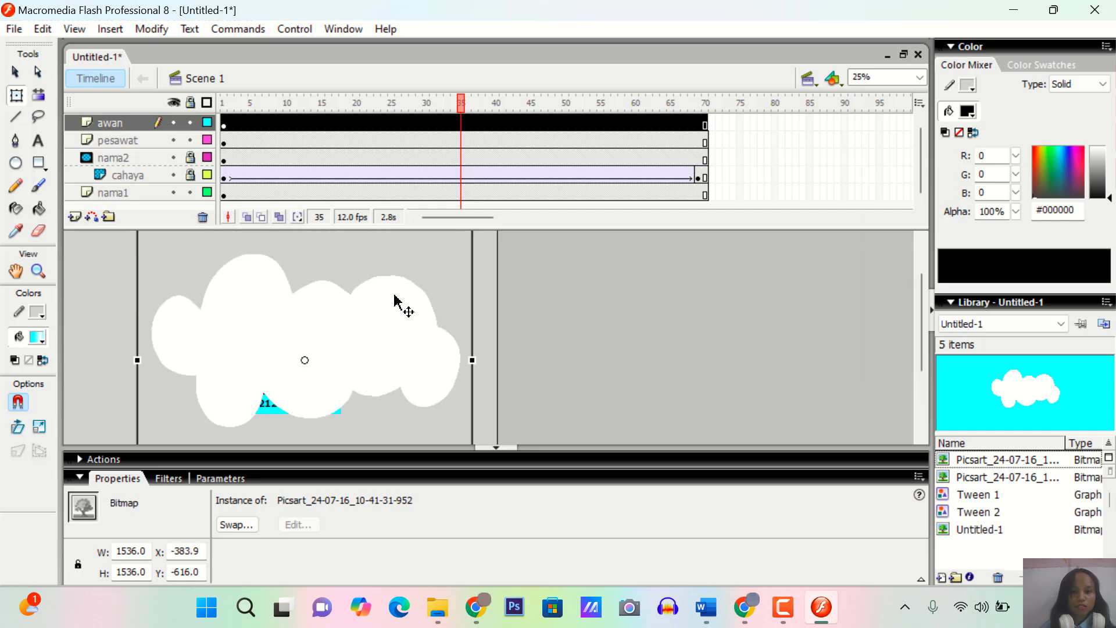
pyautogui.scroll(2, 394, 298)
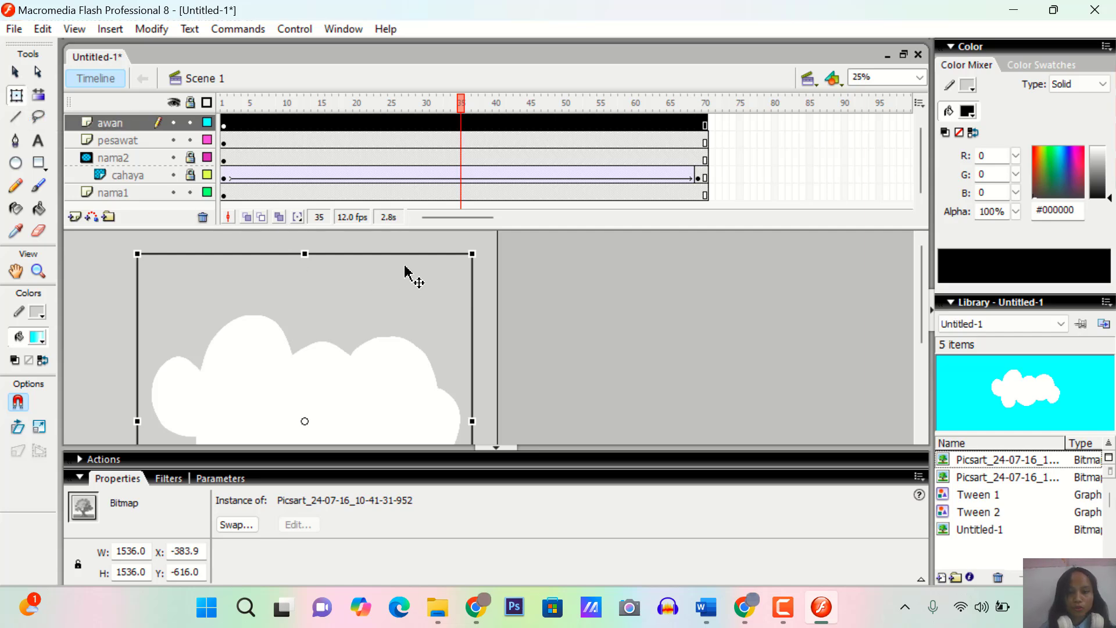
pyautogui.moveTo(472, 253); pyautogui.dragTo(365, 382)
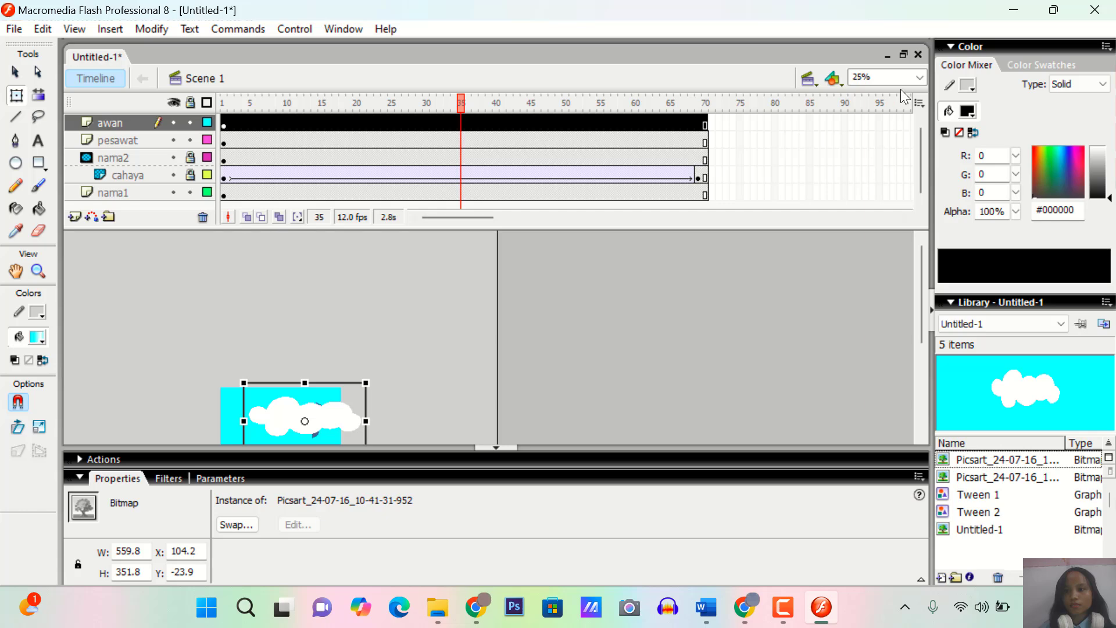
# Shrink the cloud to about 116 by 112 and position it near the stage's upper-left corner, about X 62, Y 42
pyautogui.click(920, 77)
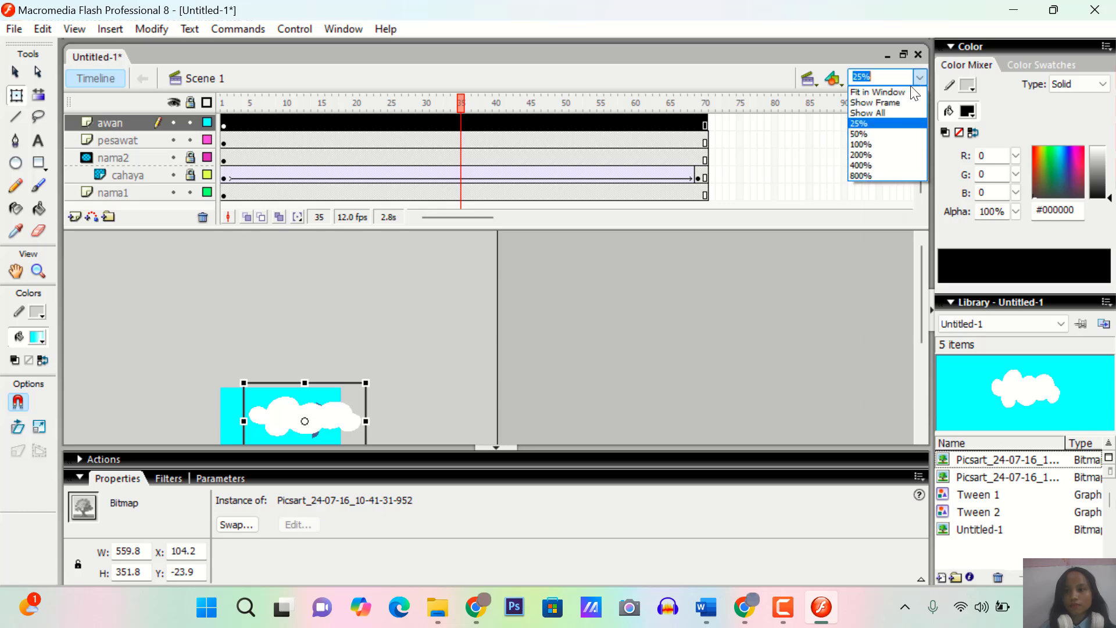
pyautogui.click(875, 133)
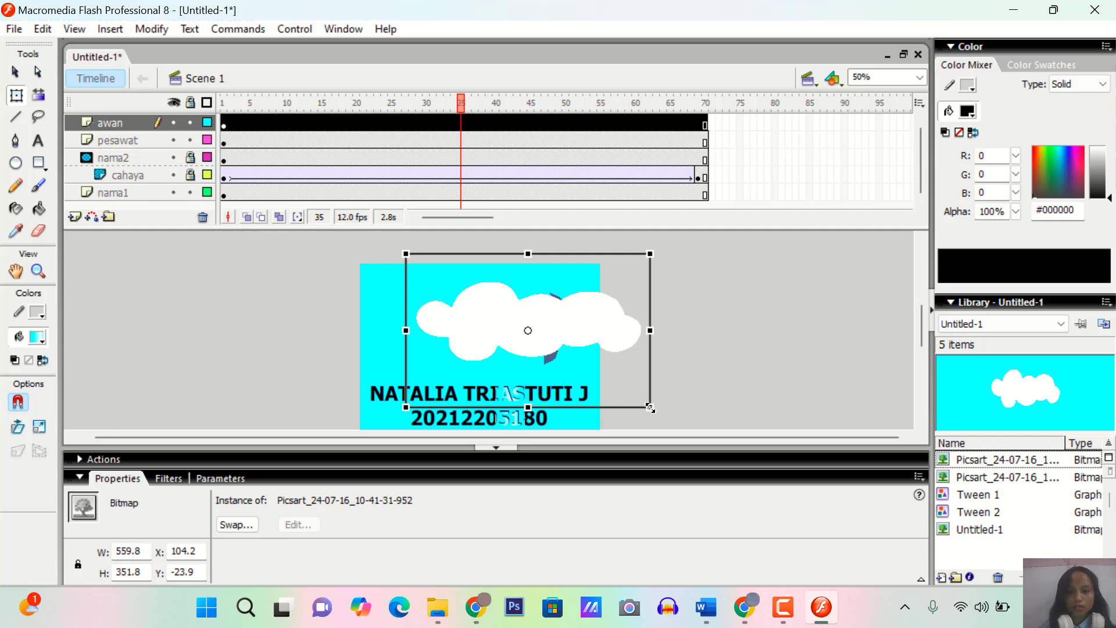
pyautogui.moveTo(648, 408); pyautogui.dragTo(567, 365)
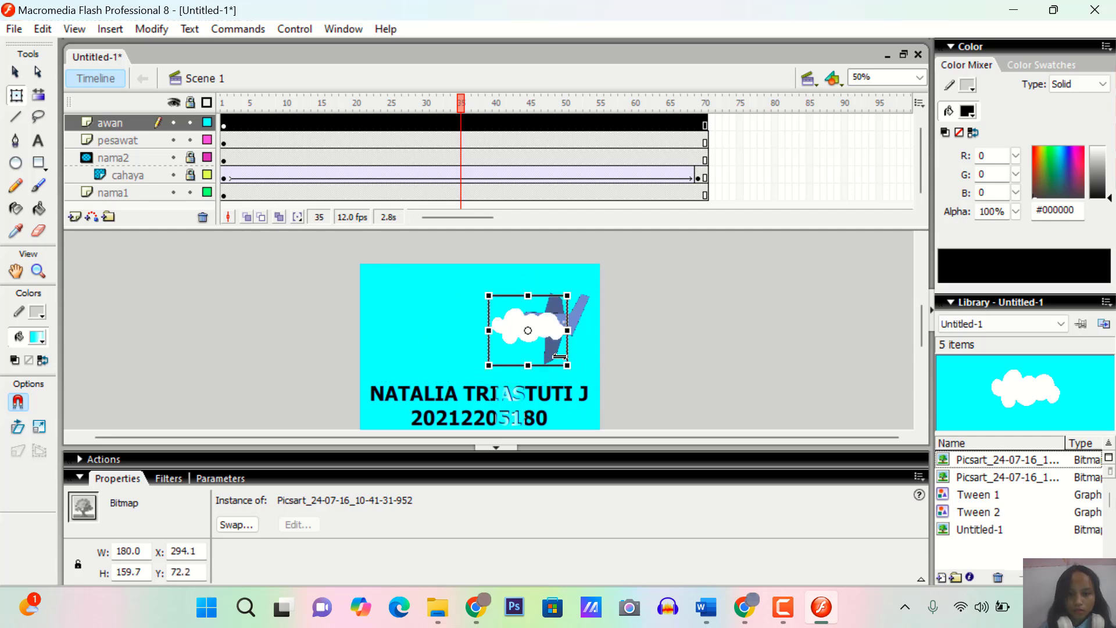
pyautogui.moveTo(506, 349); pyautogui.dragTo(424, 322)
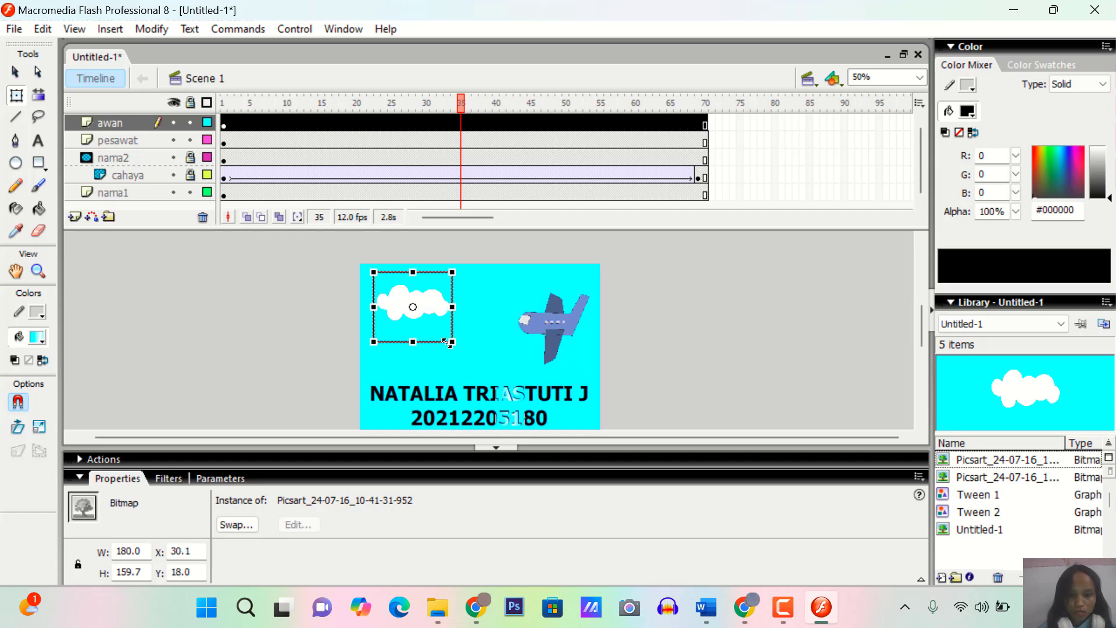
pyautogui.moveTo(452, 344); pyautogui.dragTo(439, 332)
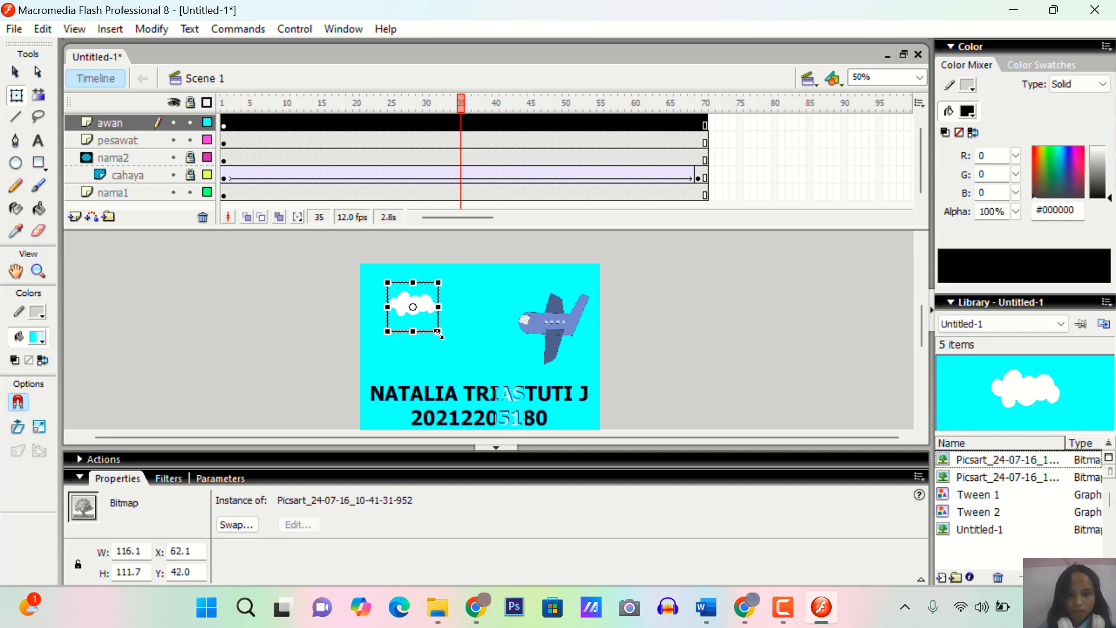
# Reduce the airplane's height to about 146 and nudge it right to about X 380
pyautogui.click(567, 339)
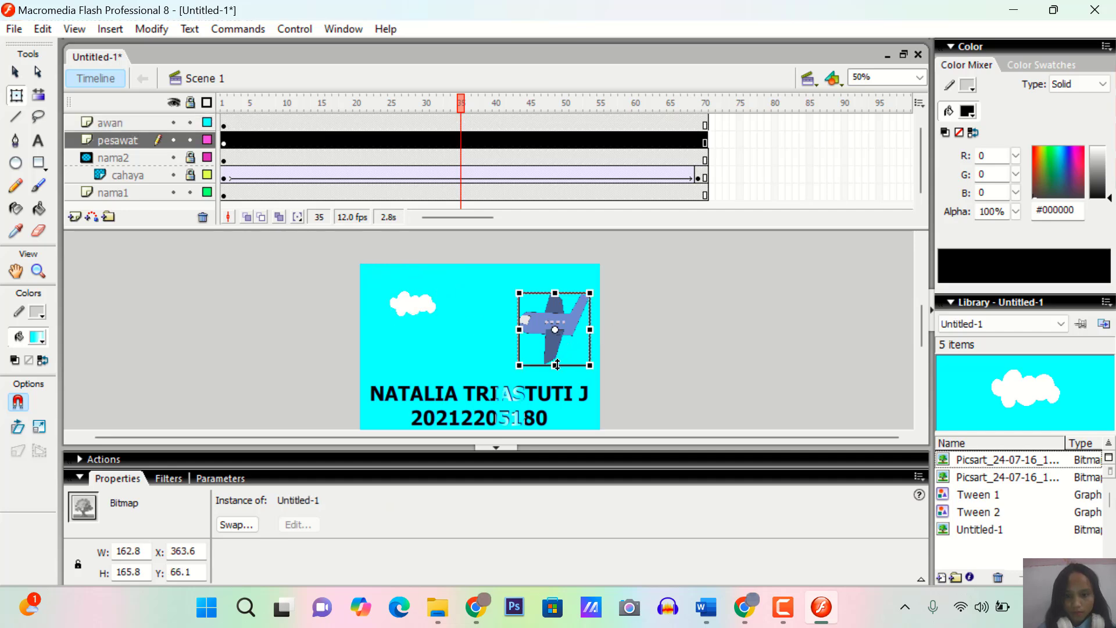
pyautogui.moveTo(556, 365); pyautogui.dragTo(557, 360)
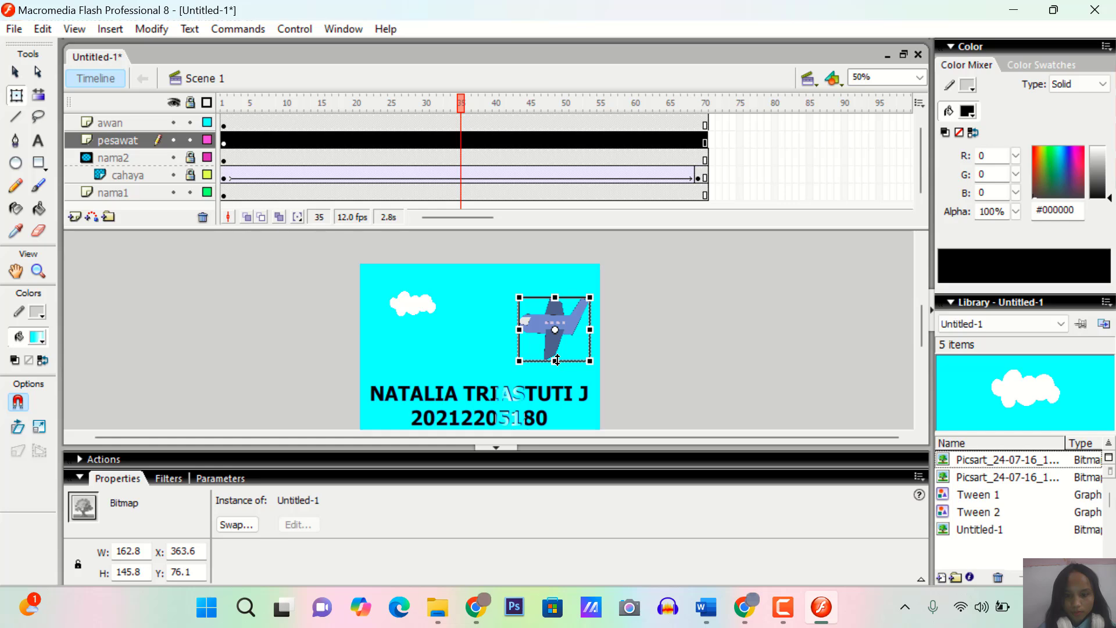
pyautogui.press('Right')
pyautogui.press('Right')
pyautogui.press('Right')
pyautogui.press('Right')
pyautogui.press('Right')
pyautogui.press('Right')
pyautogui.press('Right')
pyautogui.press('Right')
pyautogui.press('Right')
pyautogui.press('Right')
pyautogui.press('Right')
pyautogui.press('Right')
pyautogui.press('Right')
pyautogui.press('Right')
pyautogui.press('Right')
pyautogui.press('Right')
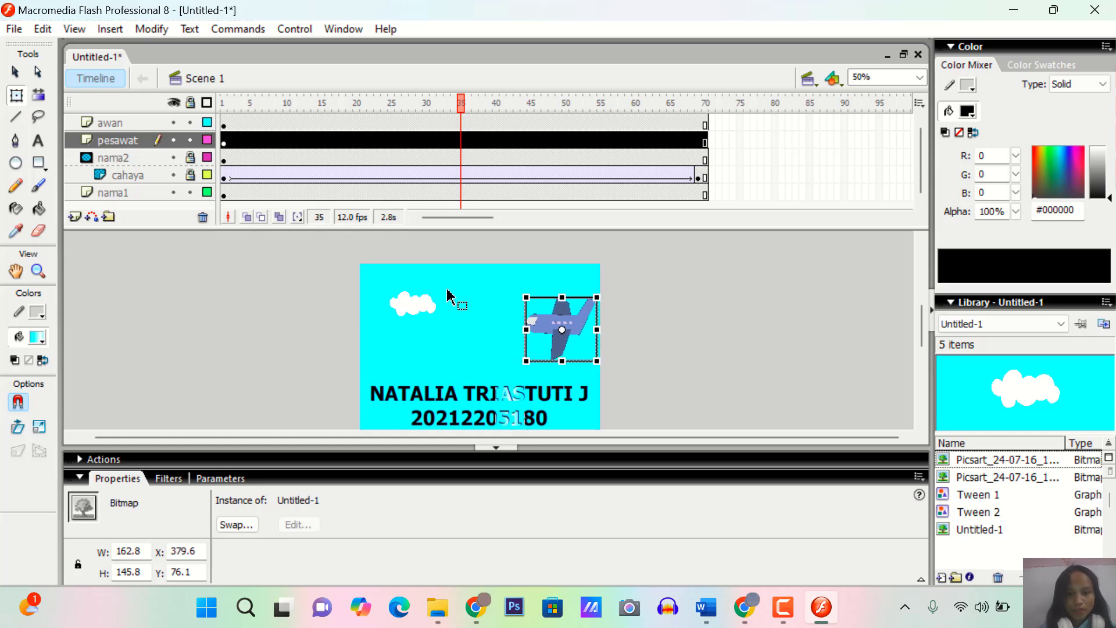
# Add three copies of the cloud on the awan layer, at about X 311, Y 18; X 237, Y 96; and X 37, Y 110
pyautogui.click(412, 319)
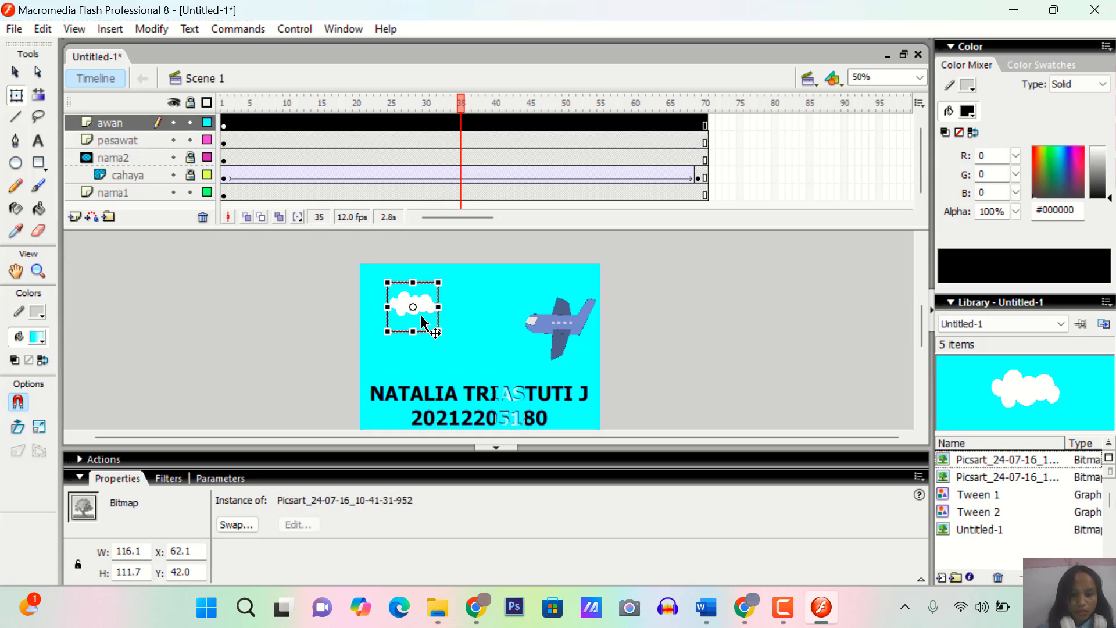
pyautogui.hotkey('ctrl', 'v')
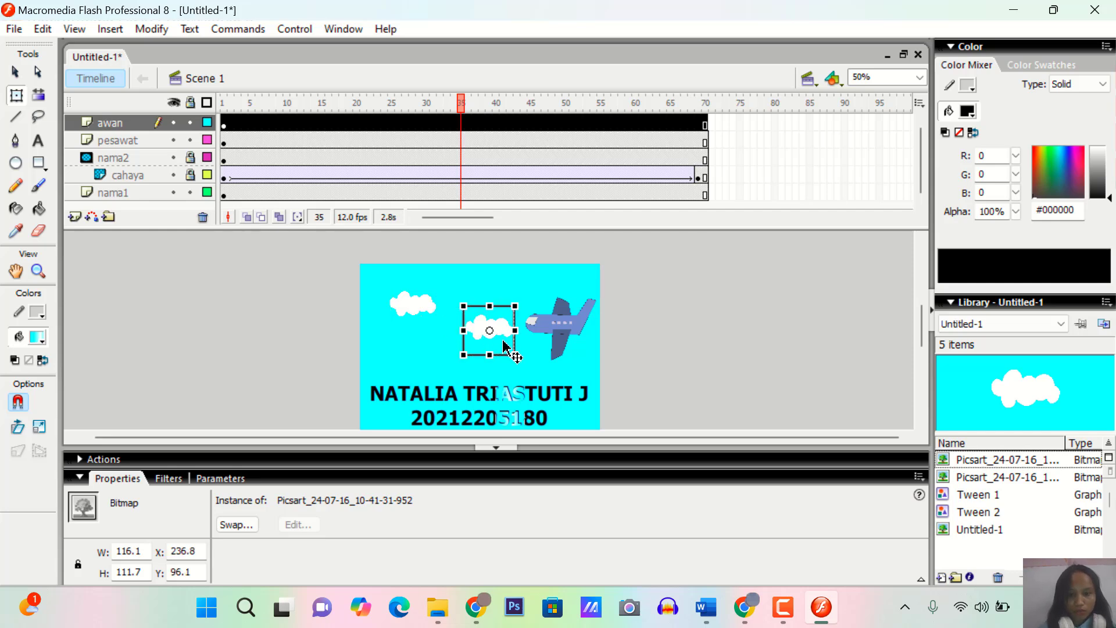
pyautogui.moveTo(497, 337); pyautogui.dragTo(536, 312)
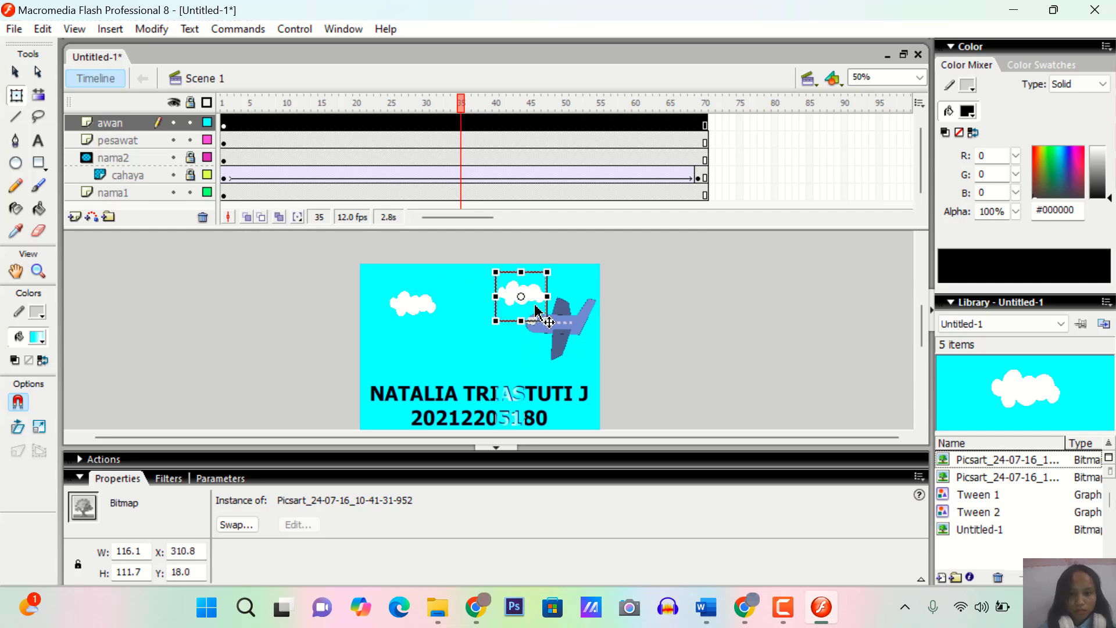
pyautogui.click(409, 302)
pyautogui.hotkey('ctrl', 'v')
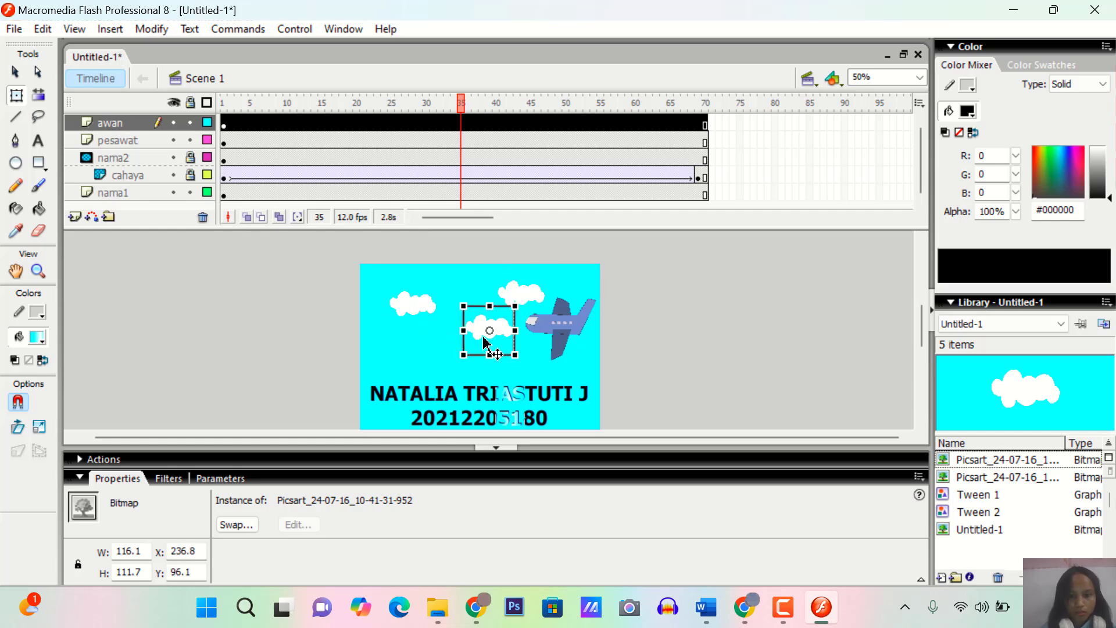
pyautogui.moveTo(483, 343); pyautogui.dragTo(397, 343)
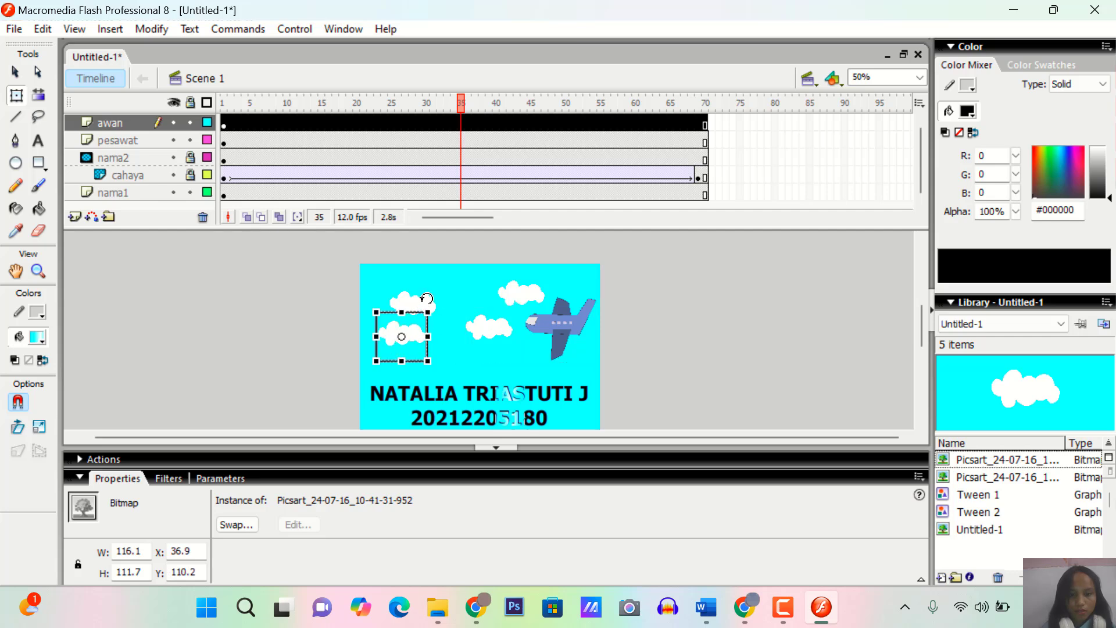
# Move the original cloud to about X 121, Y 18 and the lower-left copy to about X 5, Y 56
pyautogui.click(408, 306)
pyautogui.moveTo(408, 306); pyautogui.dragTo(434, 295)
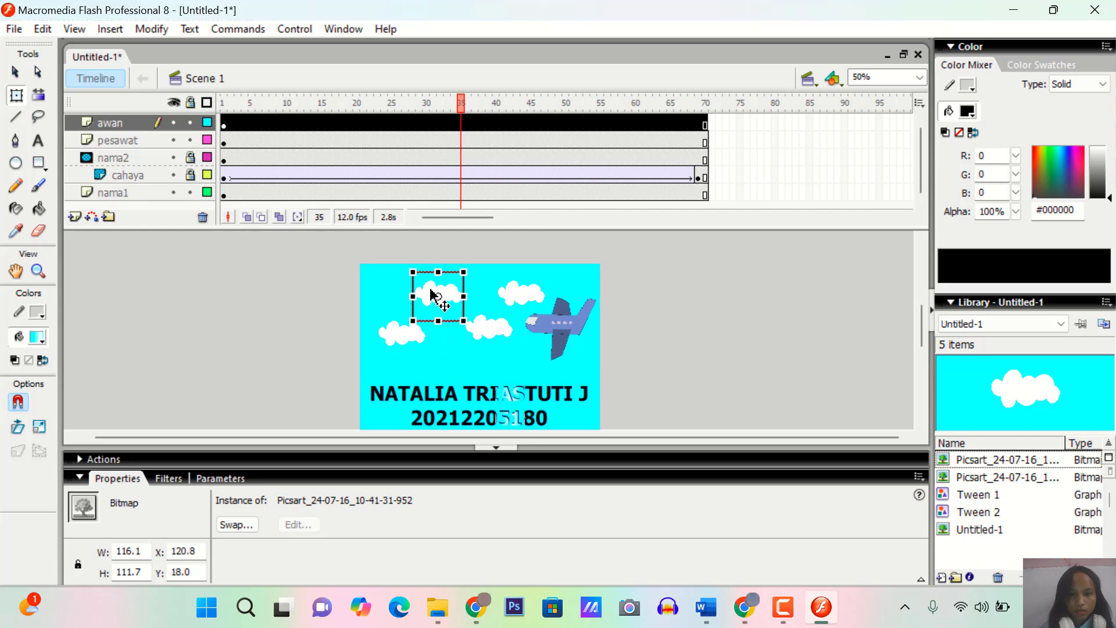
pyautogui.click(406, 344)
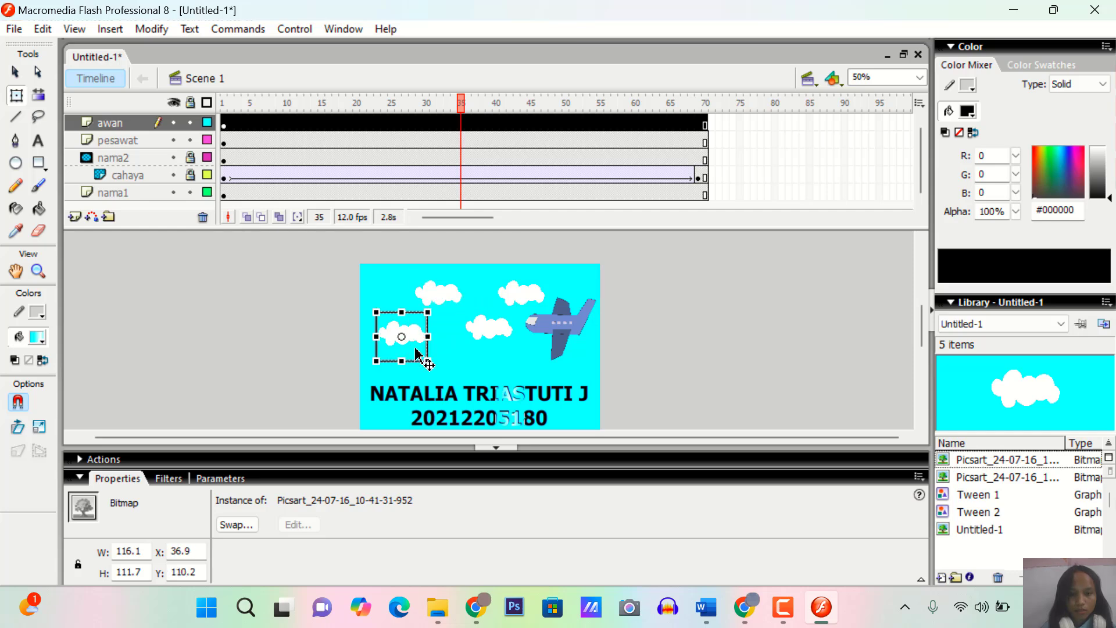
pyautogui.moveTo(417, 351); pyautogui.dragTo(404, 328)
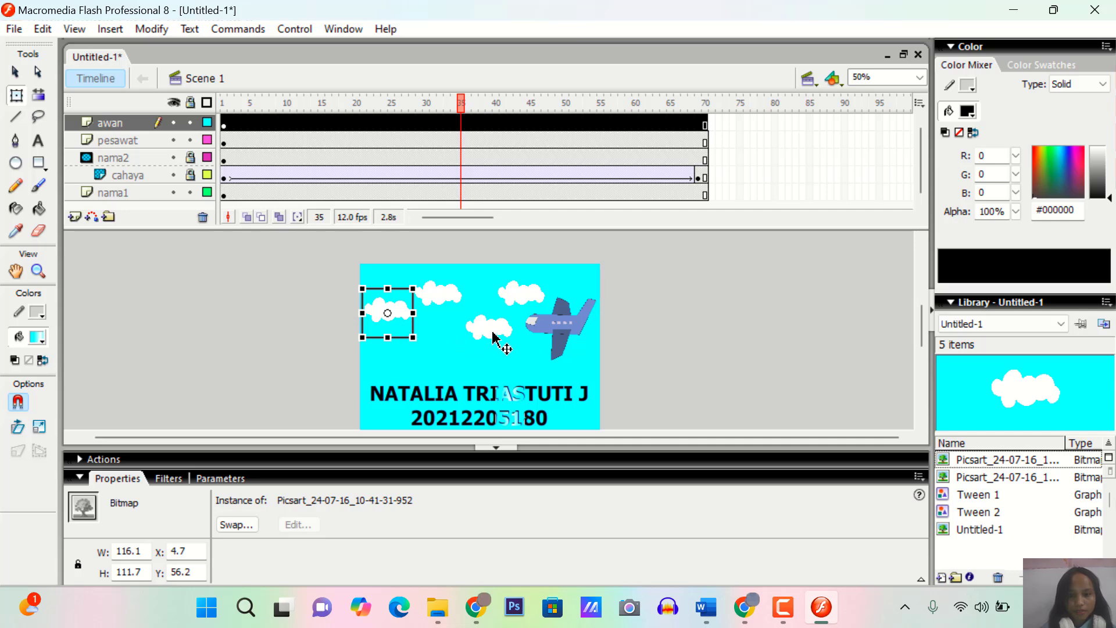
# Add a copy of the cloud above the airplane near the stage's upper-right corner, at about X 408, Y 8
pyautogui.click(520, 293)
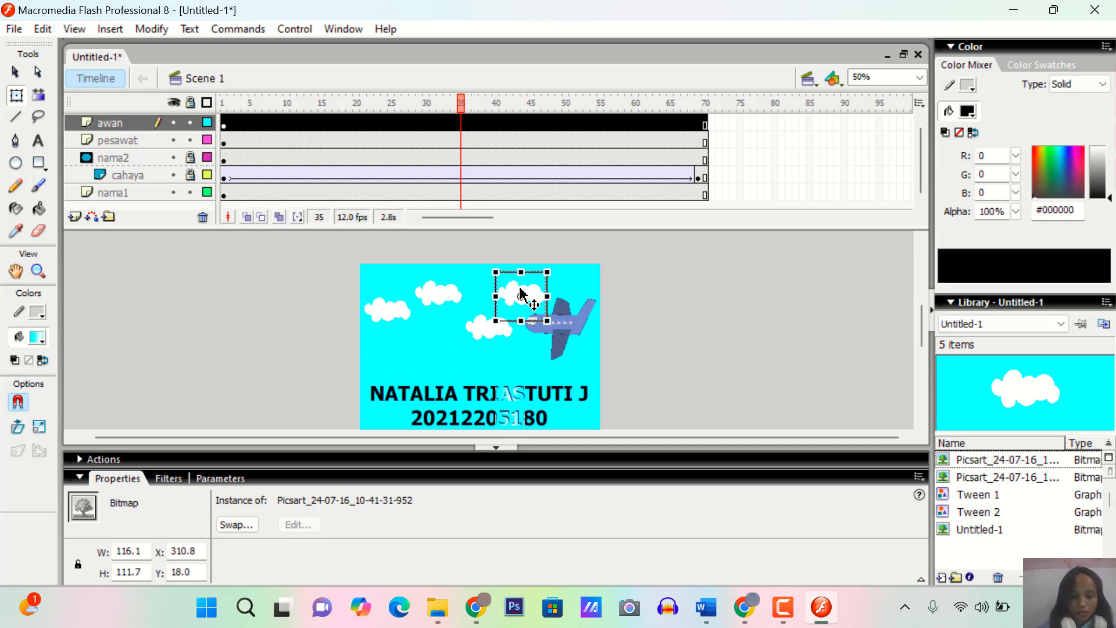
pyautogui.moveTo(521, 294); pyautogui.dragTo(578, 283)
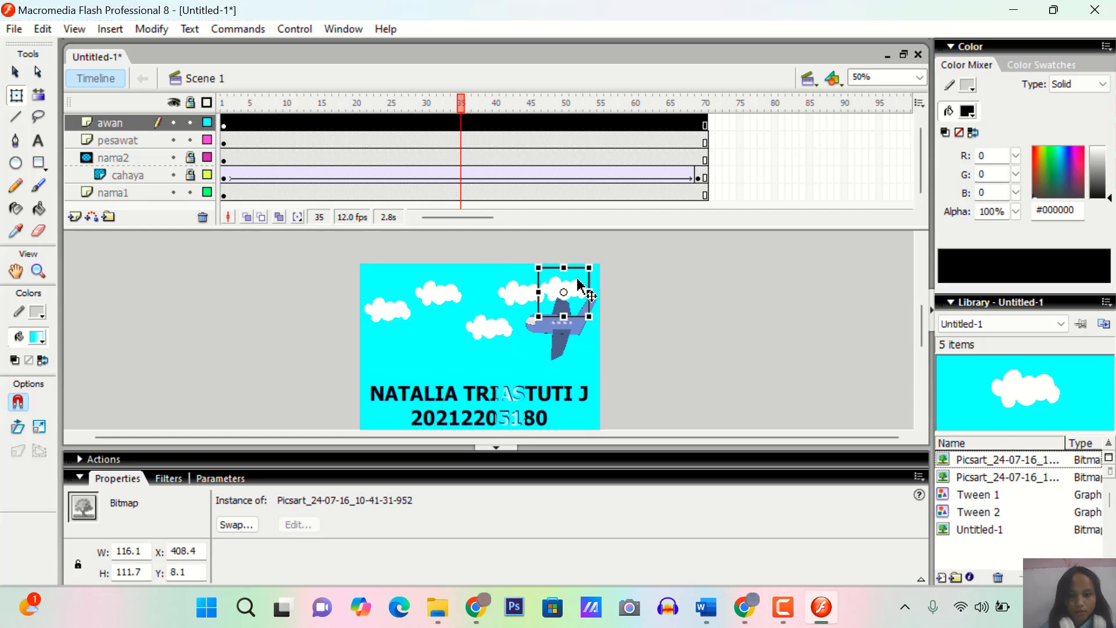
pyautogui.hotkey('ctrl', 'z')
pyautogui.hotkey('ctrl', 'z')
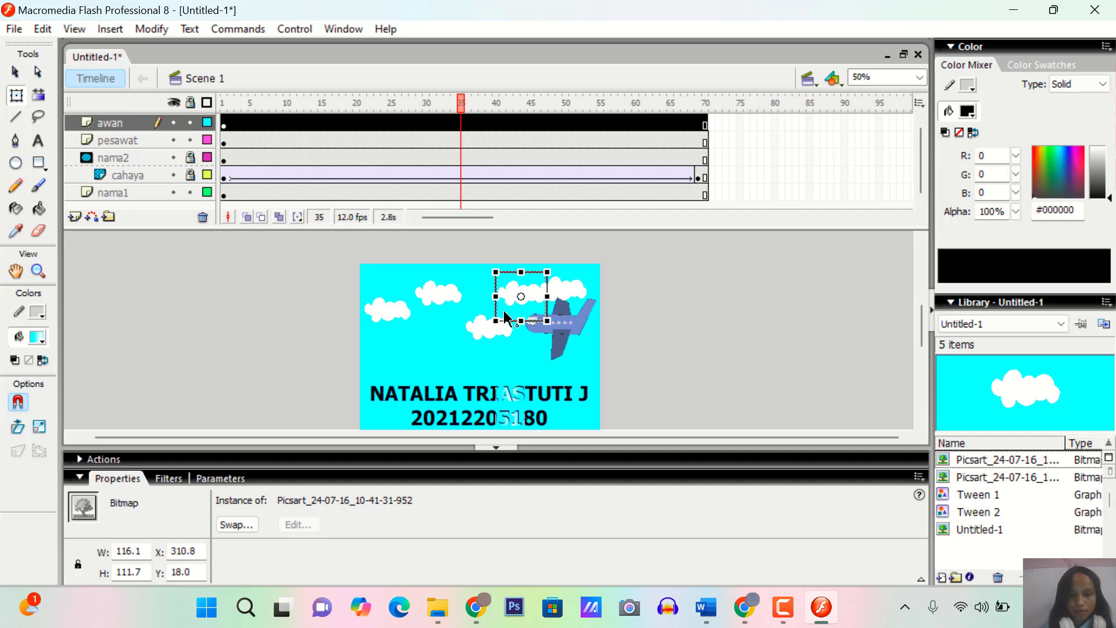
# Move the lower middle cloud to about X 221, Y 88 and the cloud above it to about X 279, Y -10
pyautogui.moveTo(505, 319); pyautogui.dragTo(465, 349)
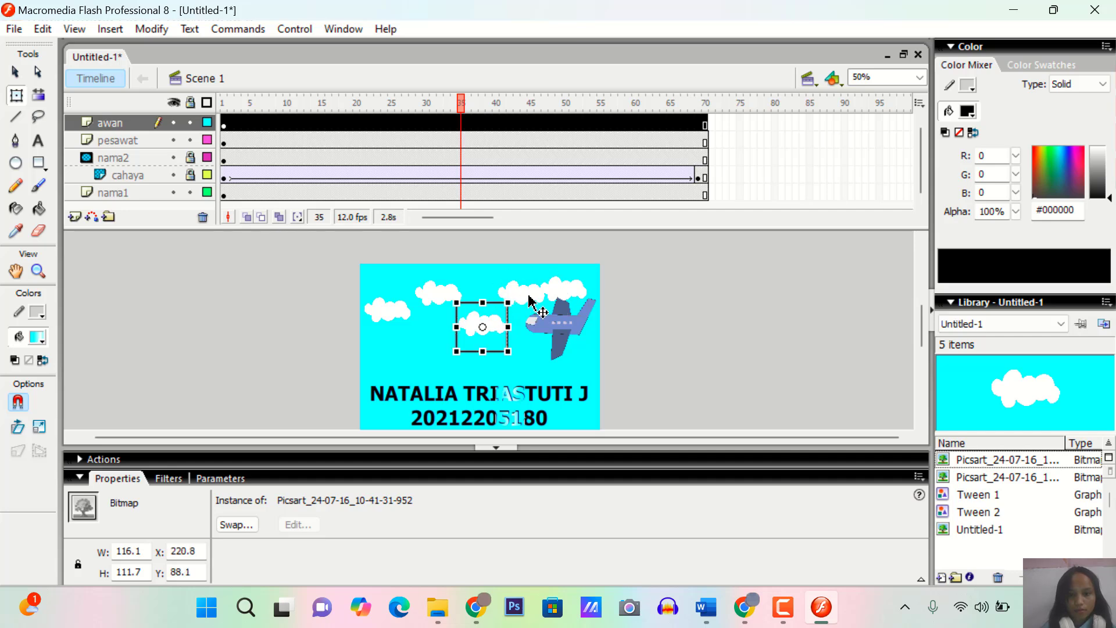
pyautogui.hotkey('ctrl', 'z')
pyautogui.moveTo(527, 299); pyautogui.dragTo(506, 284)
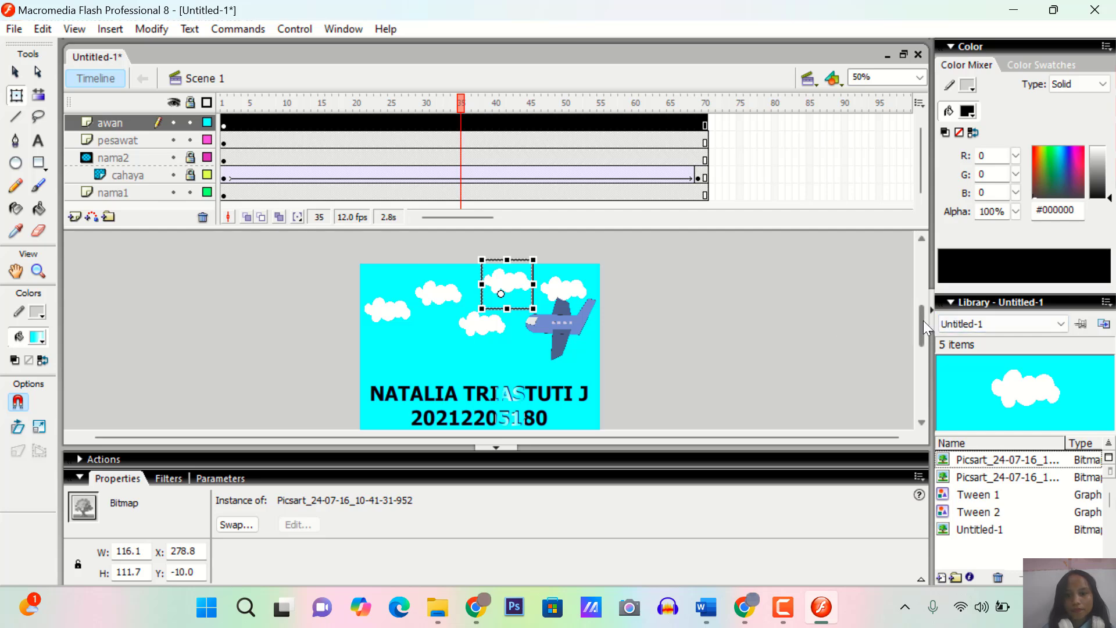
pyautogui.scroll(-2, 923, 320)
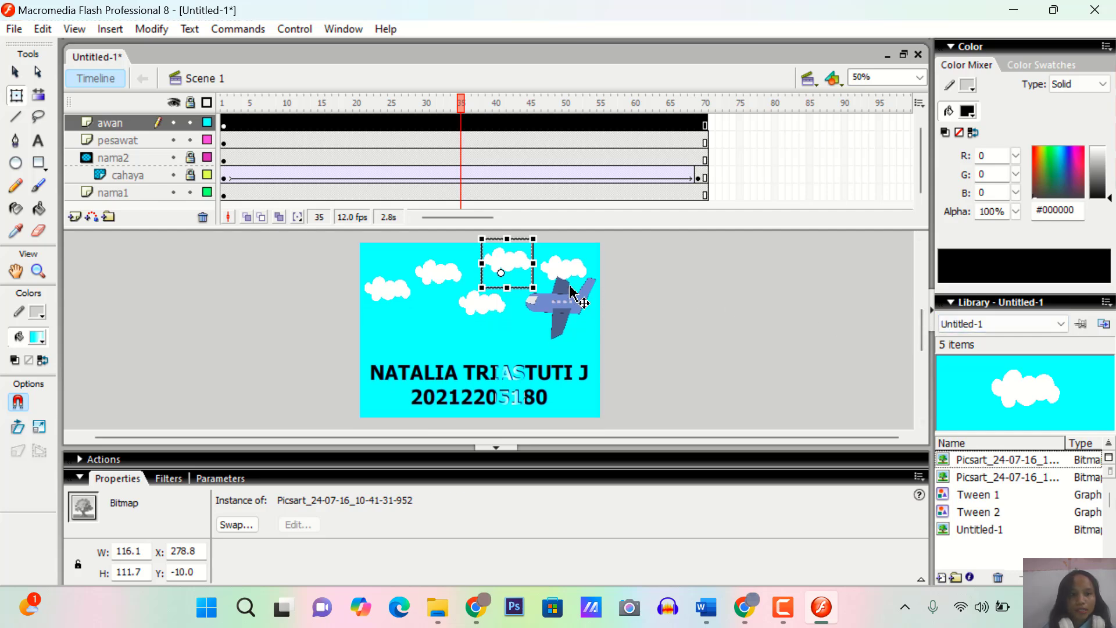
# Insert a keyframe at frame 10 of the pesawat layer and move the airplane left to about X 337, Y 76
pyautogui.click(137, 142)
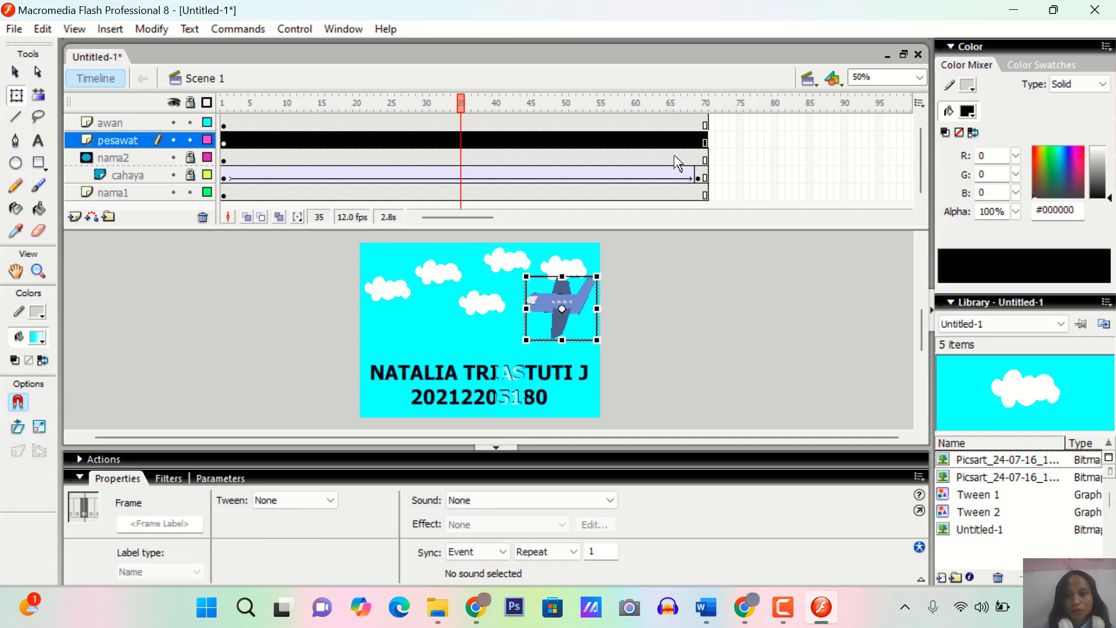
pyautogui.click(287, 141)
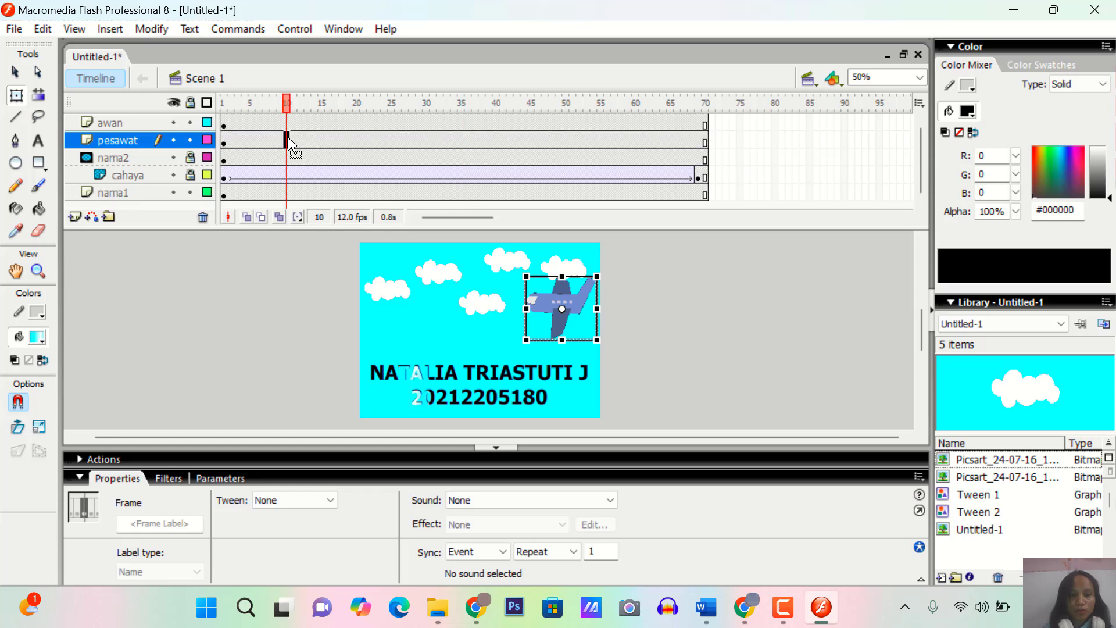
pyautogui.rightClick(291, 143)
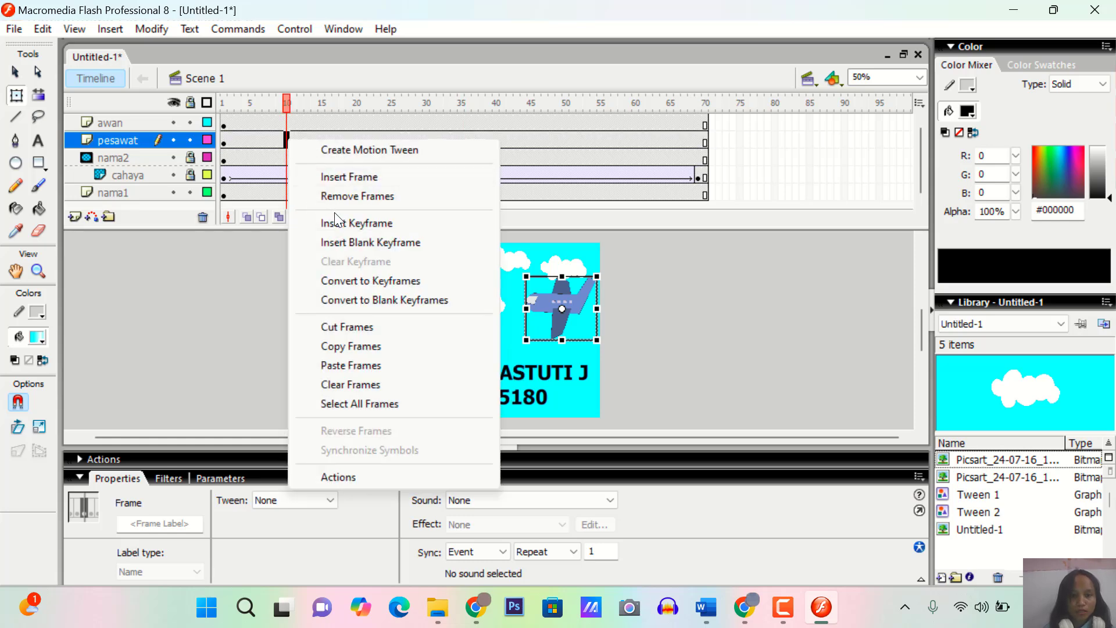
pyautogui.click(344, 228)
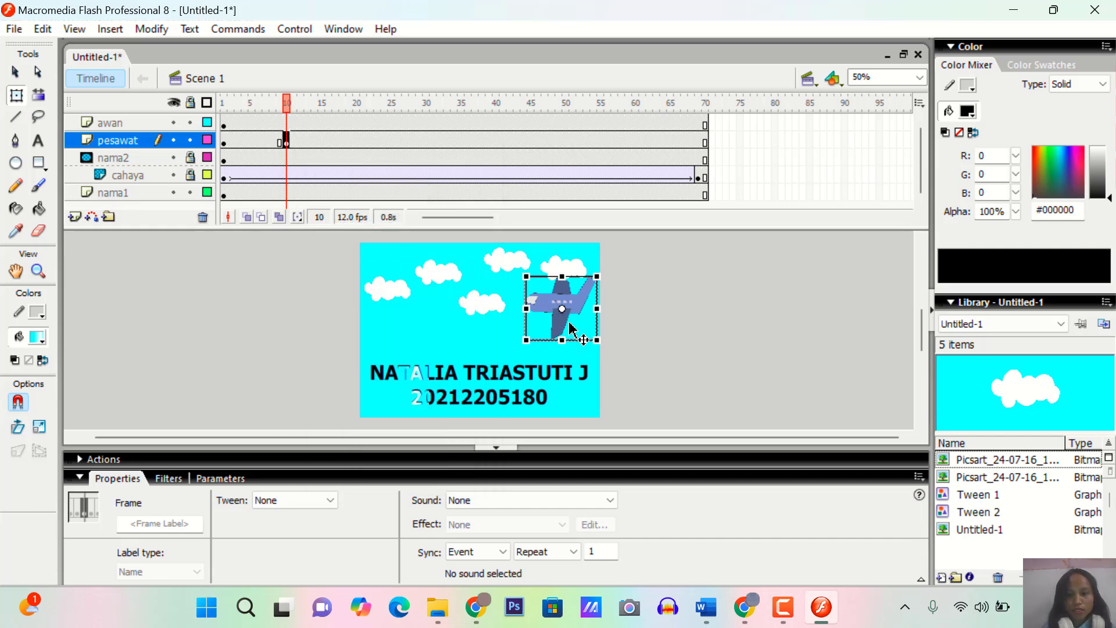
pyautogui.moveTo(567, 326); pyautogui.dragTo(549, 327)
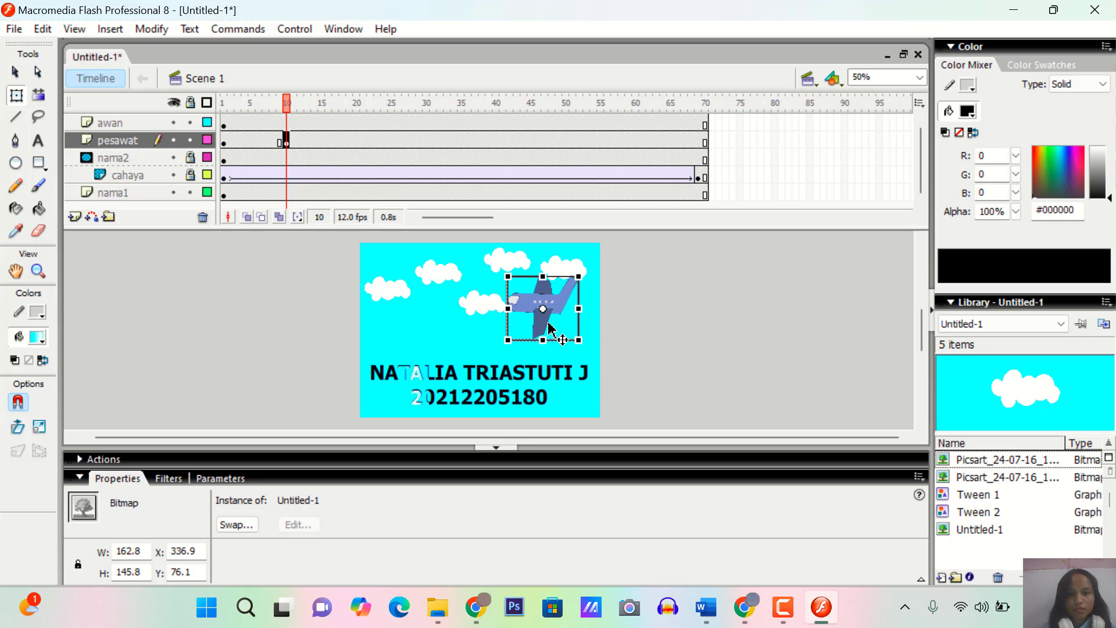
# Insert a keyframe at frame 25 of the pesawat layer and move the airplane left behind the lower middle cloud
pyautogui.click(392, 141)
pyautogui.rightClick(391, 141)
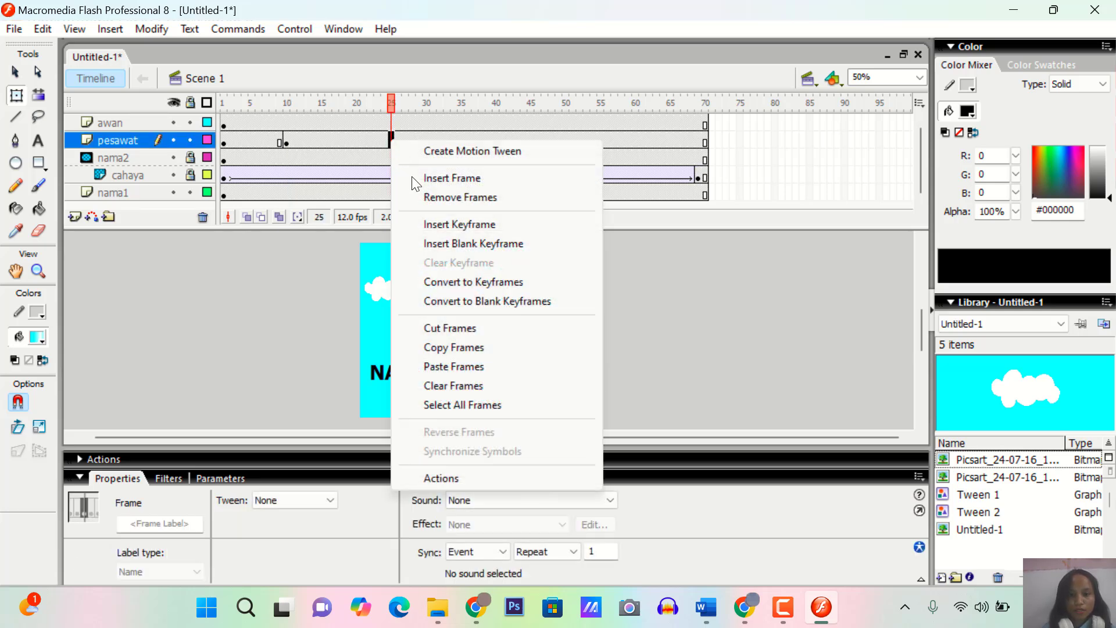
pyautogui.click(451, 223)
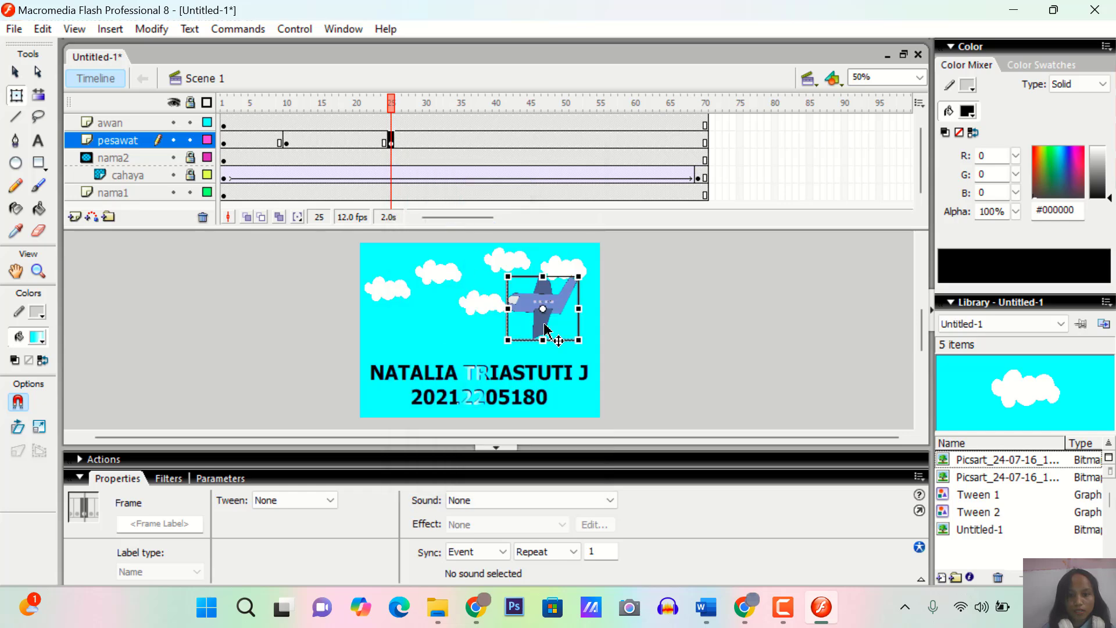
pyautogui.moveTo(564, 329); pyautogui.dragTo(500, 327)
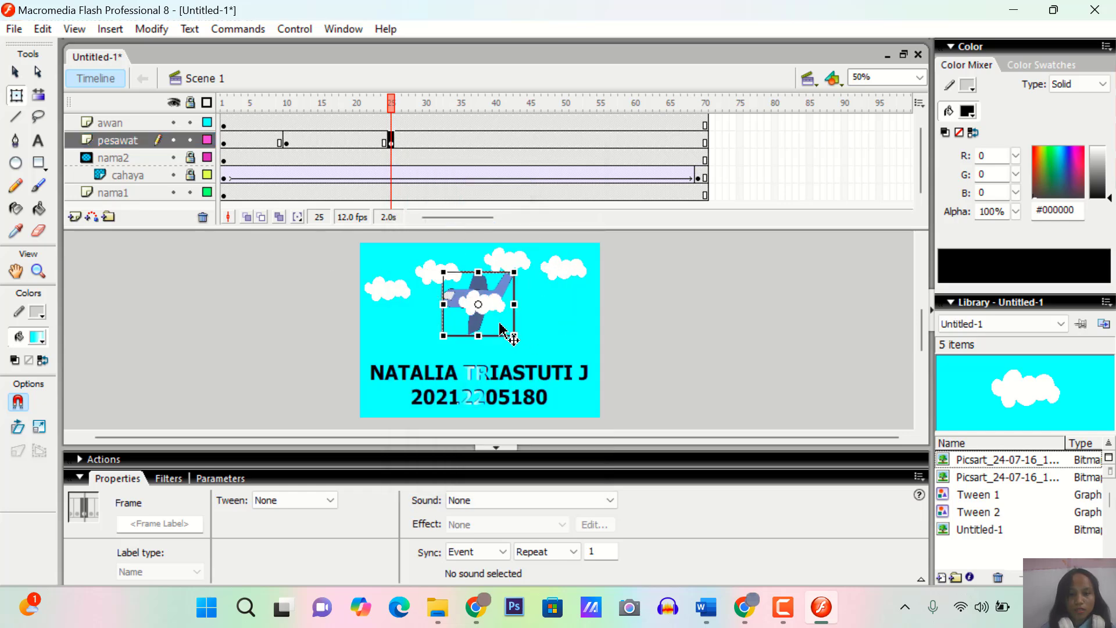
# Insert a keyframe at frame 40 of the pesawat layer
pyautogui.click(496, 140)
pyautogui.rightClick(496, 140)
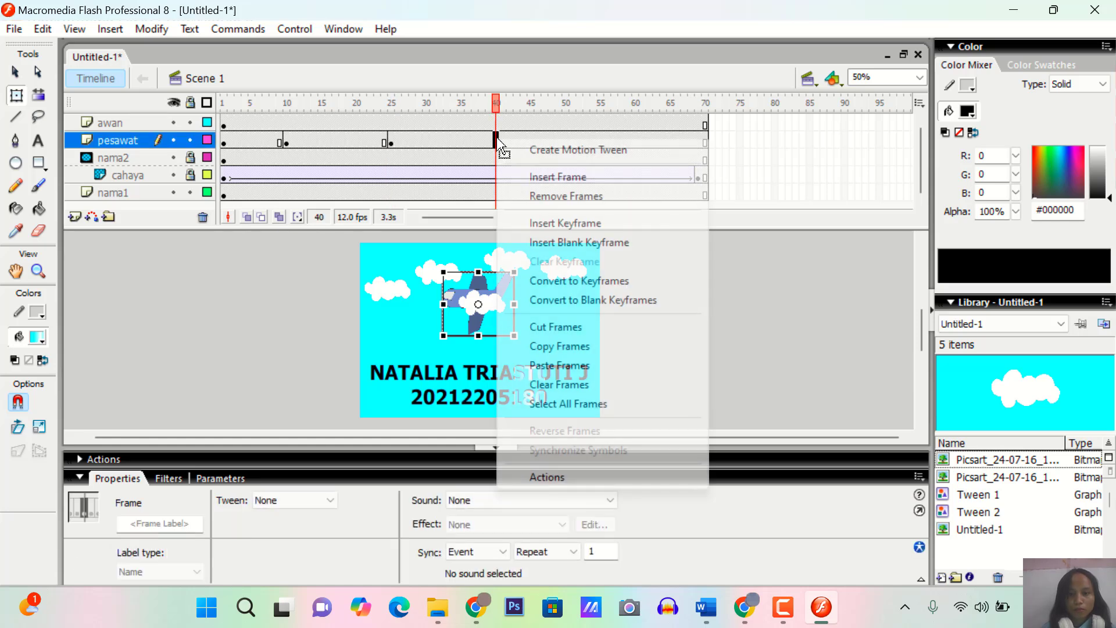
pyautogui.click(558, 223)
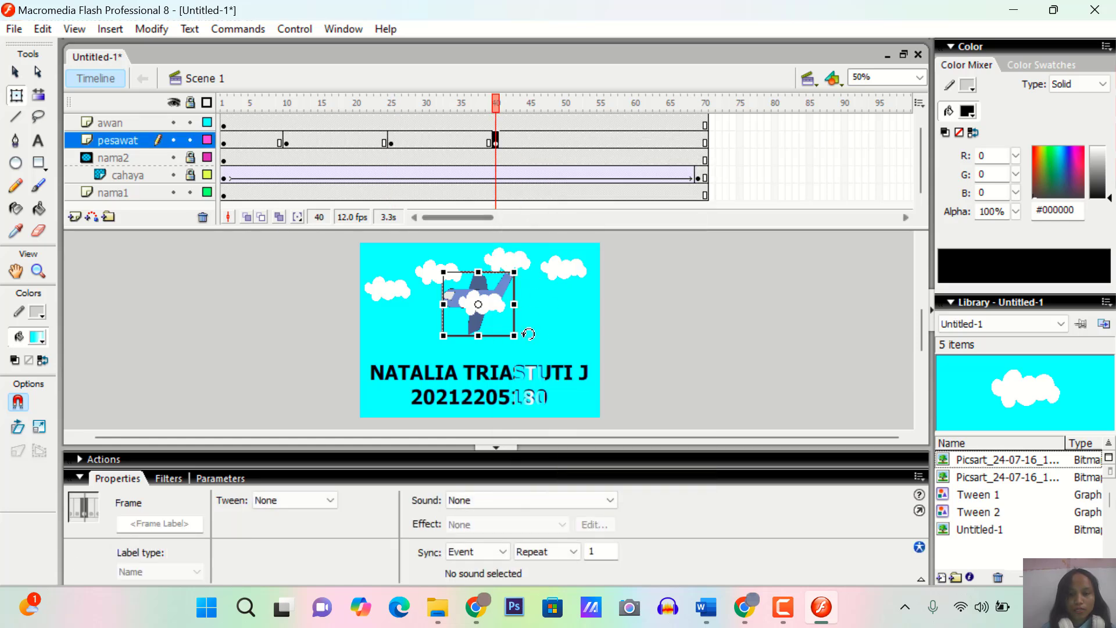
pyautogui.moveTo(504, 327)
pyautogui.mouseDown()
pyautogui.moveTo(474, 326)
pyautogui.moveTo(505, 324)
pyautogui.mouseUp()
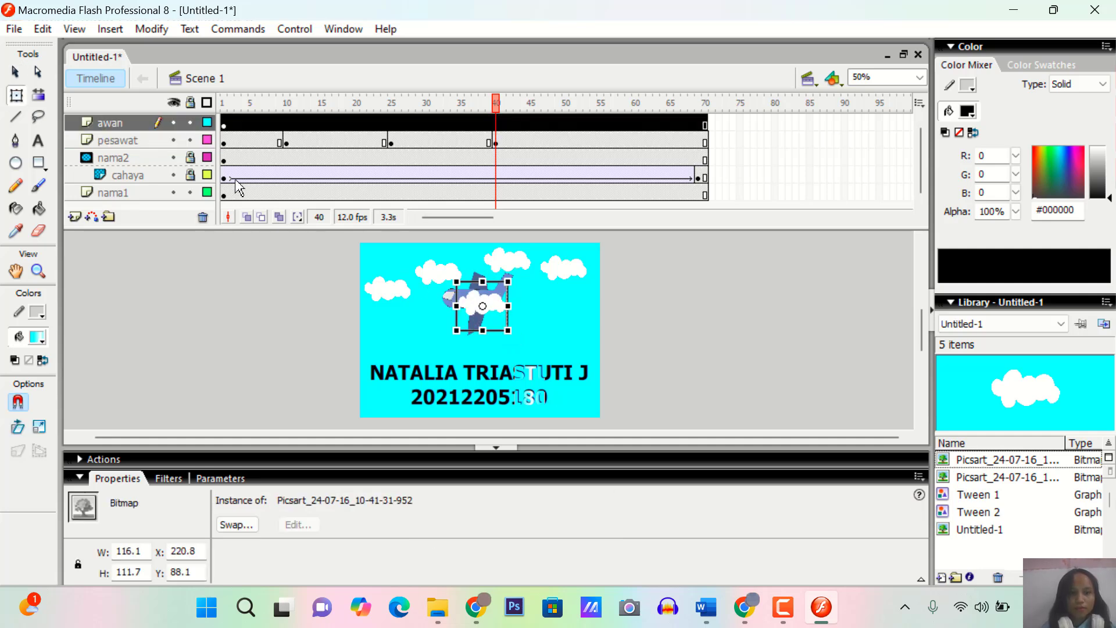
pyautogui.moveTo(171, 139); pyautogui.dragTo(173, 191)
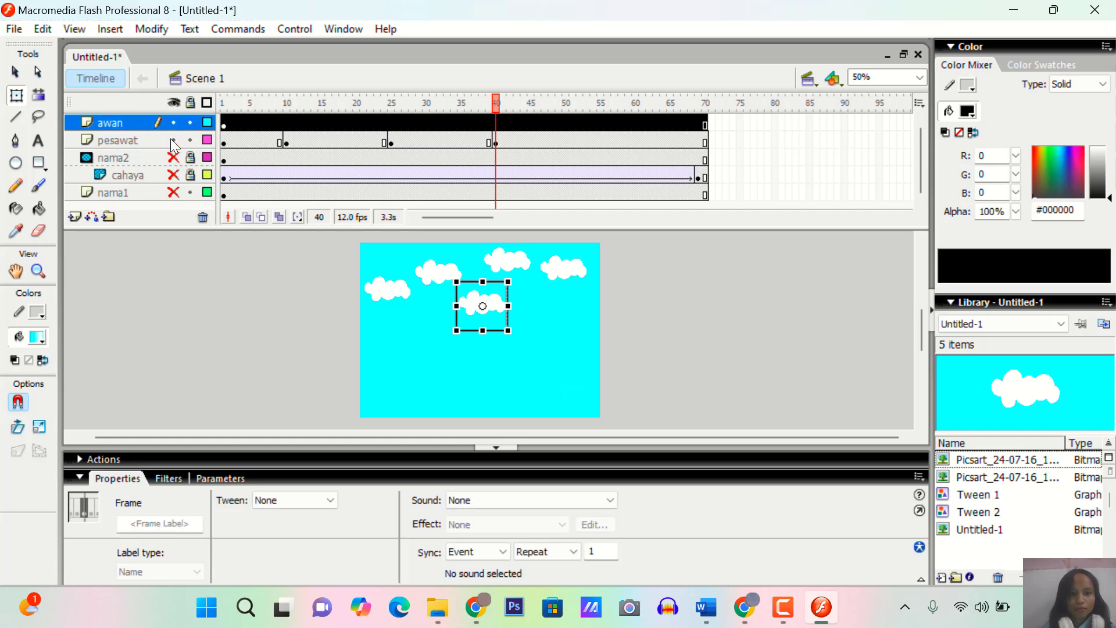
pyautogui.click(173, 140)
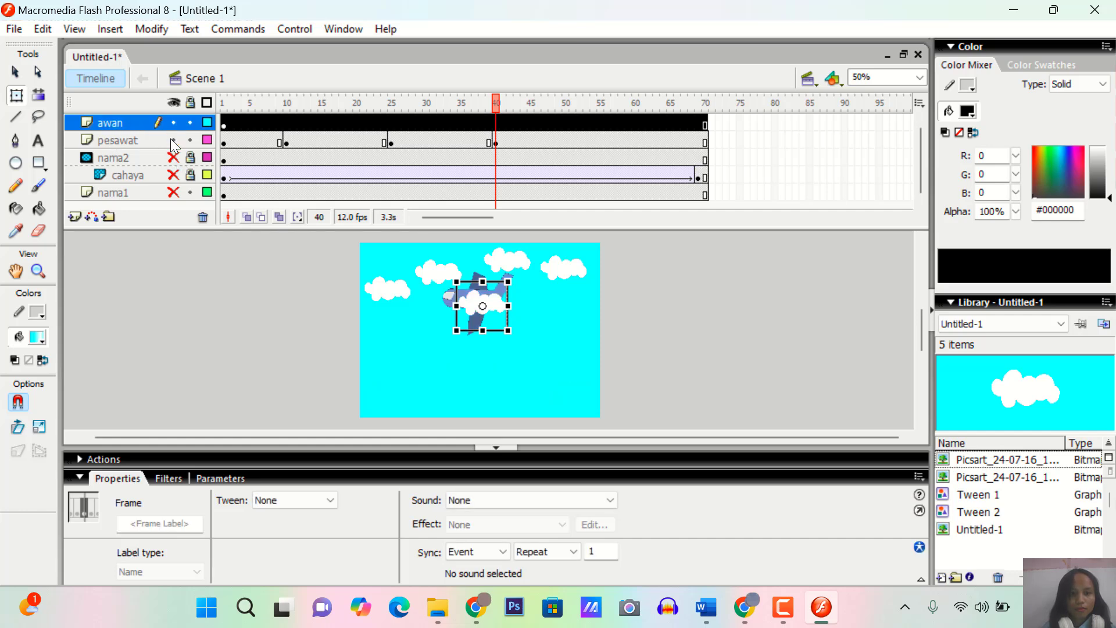
pyautogui.click(174, 192)
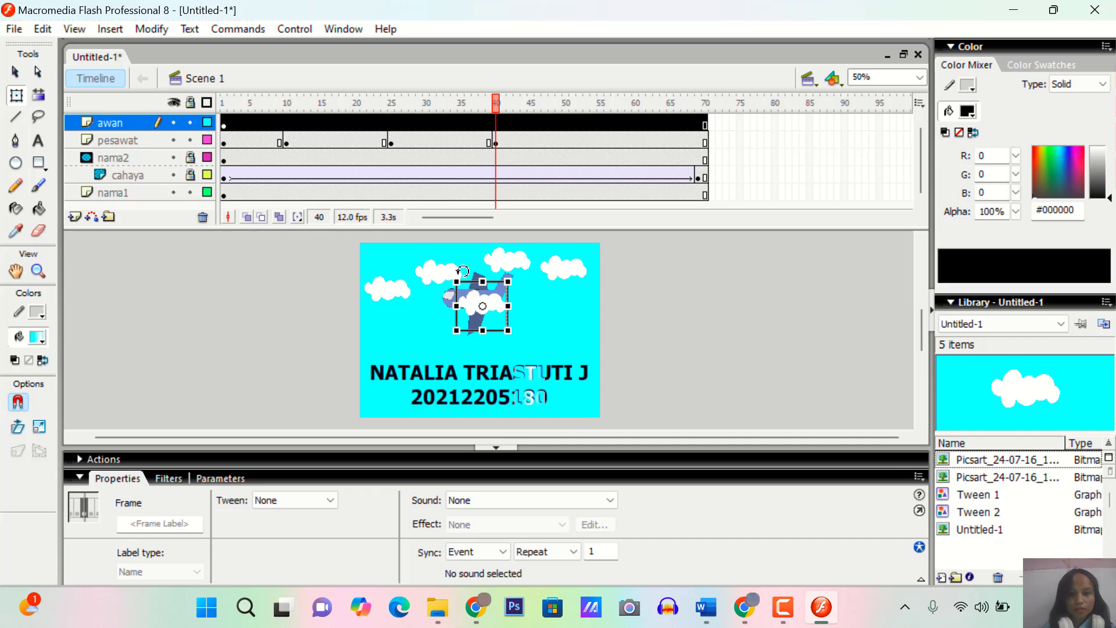
# Move the airplane at frame 40 left to about X 89, Y 66
pyautogui.click(128, 139)
pyautogui.moveTo(500, 329)
pyautogui.mouseDown()
pyautogui.moveTo(476, 329)
pyautogui.moveTo(501, 328)
pyautogui.mouseUp()
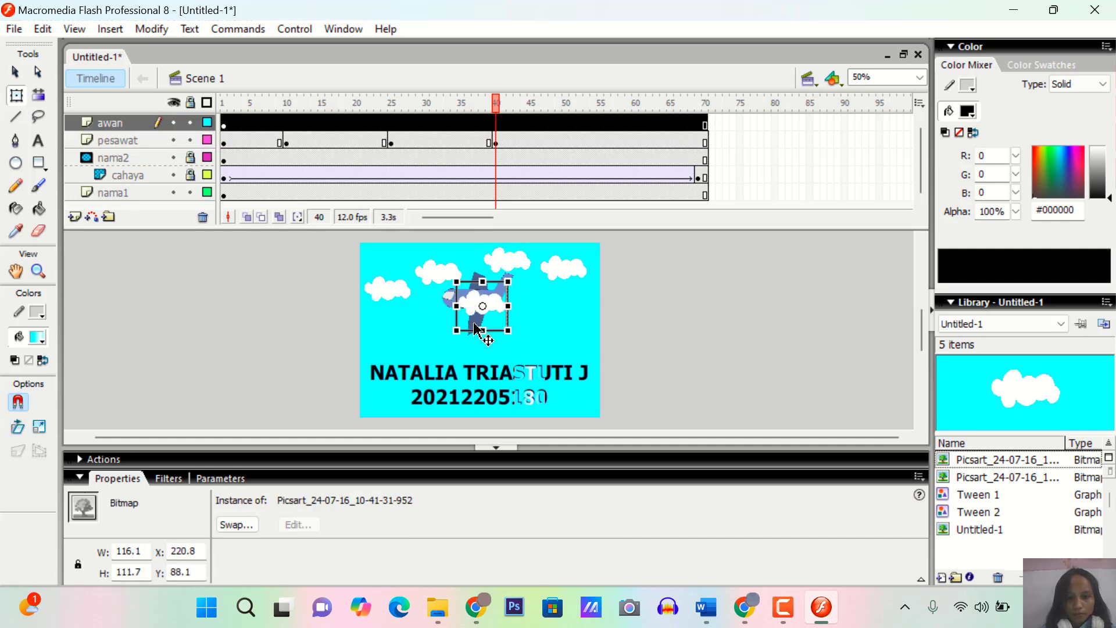
pyautogui.click(450, 300)
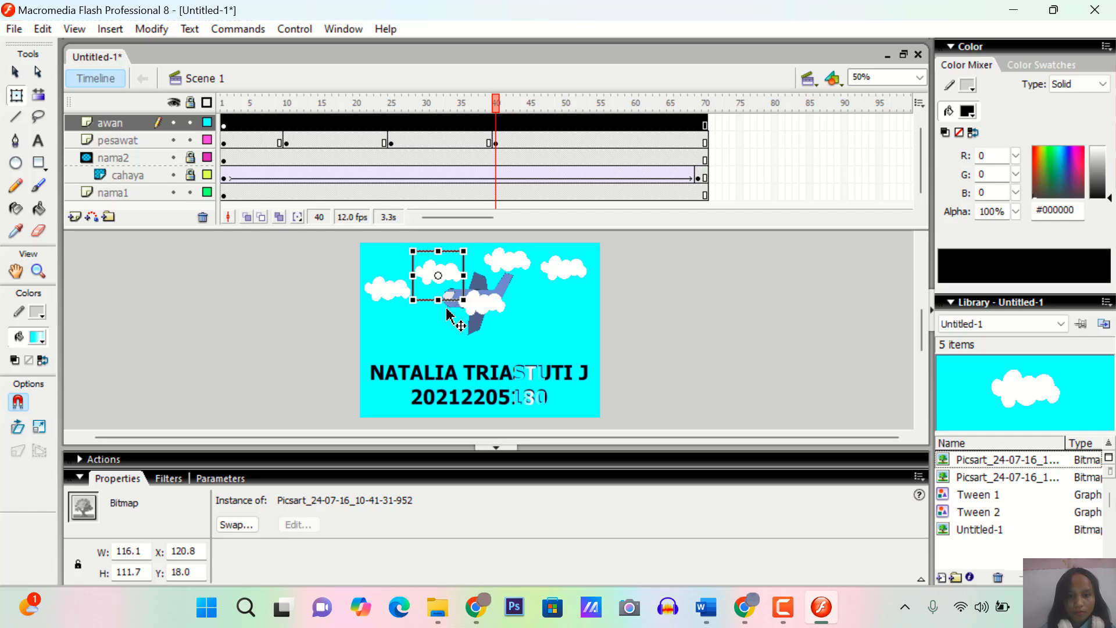
pyautogui.click(447, 314)
pyautogui.moveTo(454, 331); pyautogui.dragTo(407, 324)
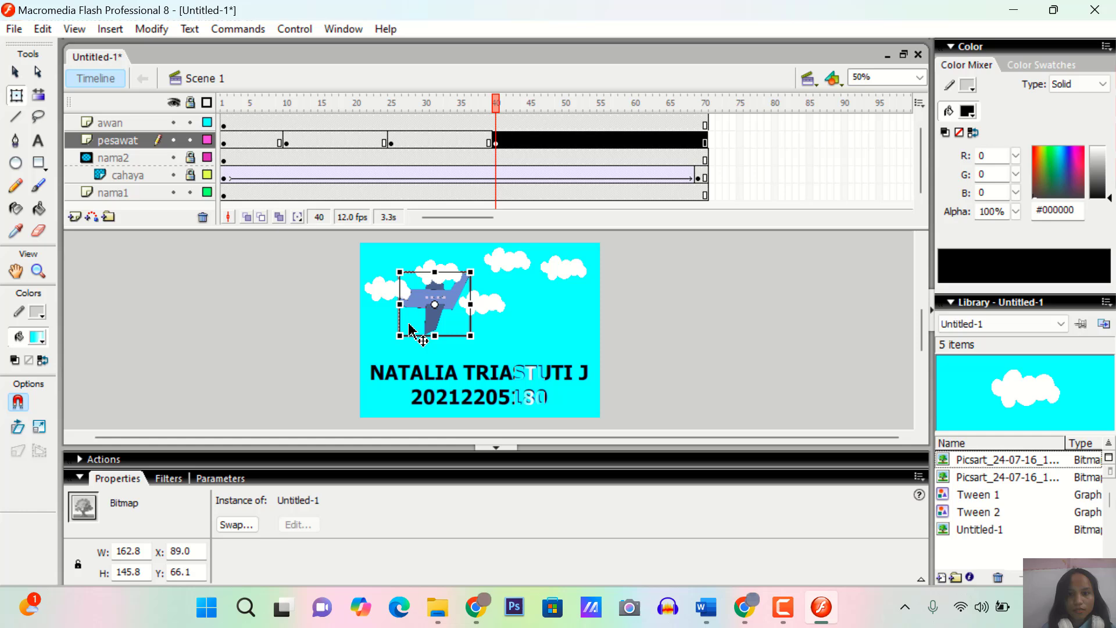
# Insert a keyframe at frame 55 of the pesawat layer and move the airplane left to about X -15, Y 68
pyautogui.click(602, 141)
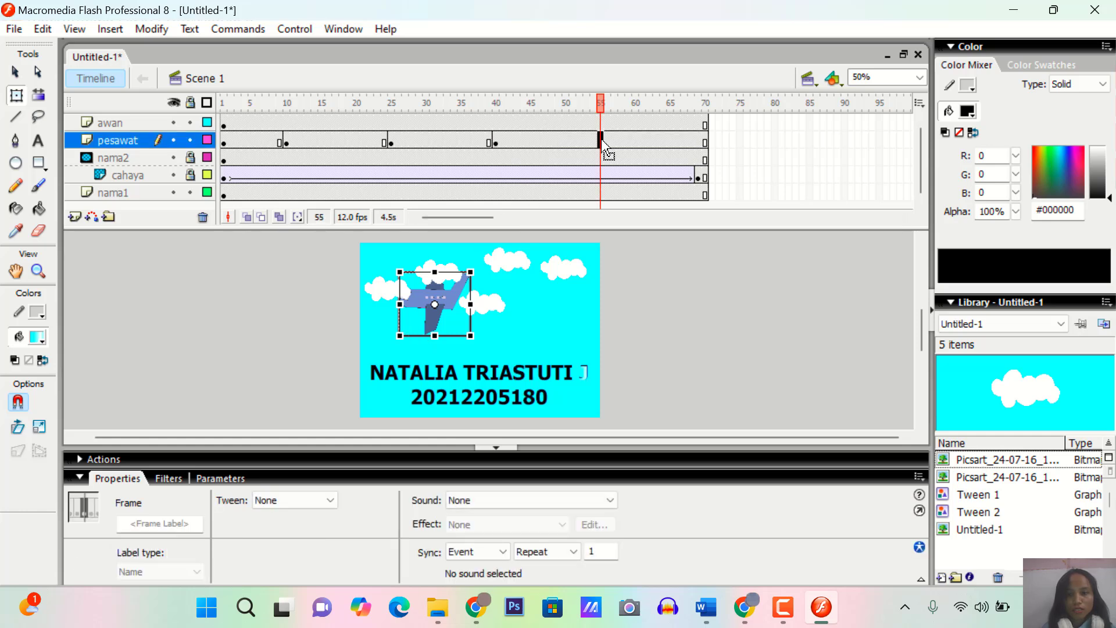
pyautogui.rightClick(603, 143)
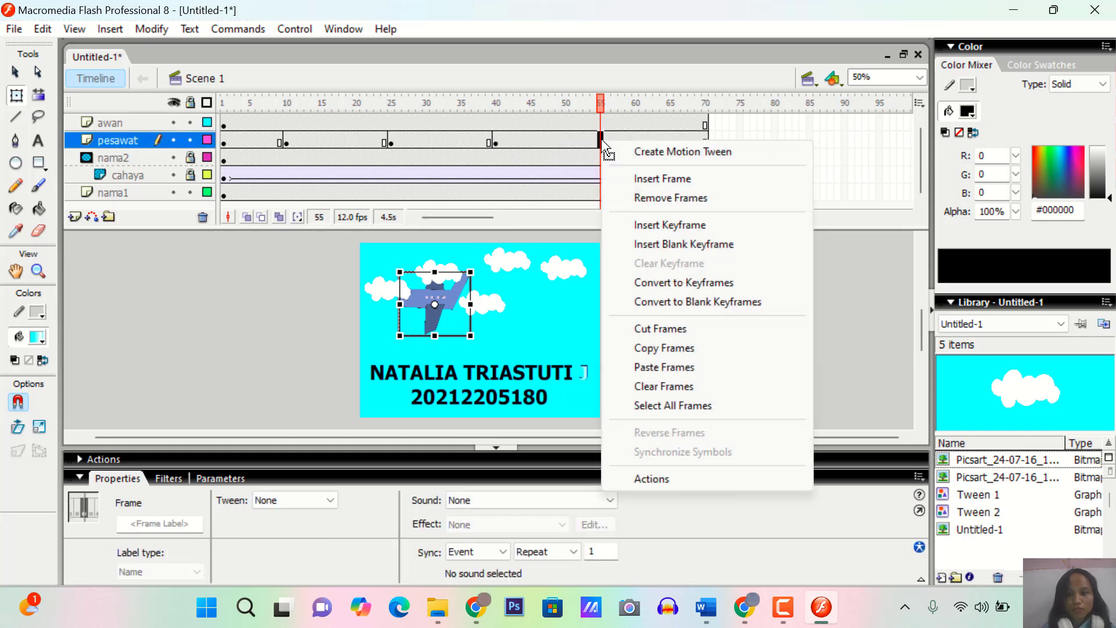
pyautogui.click(659, 228)
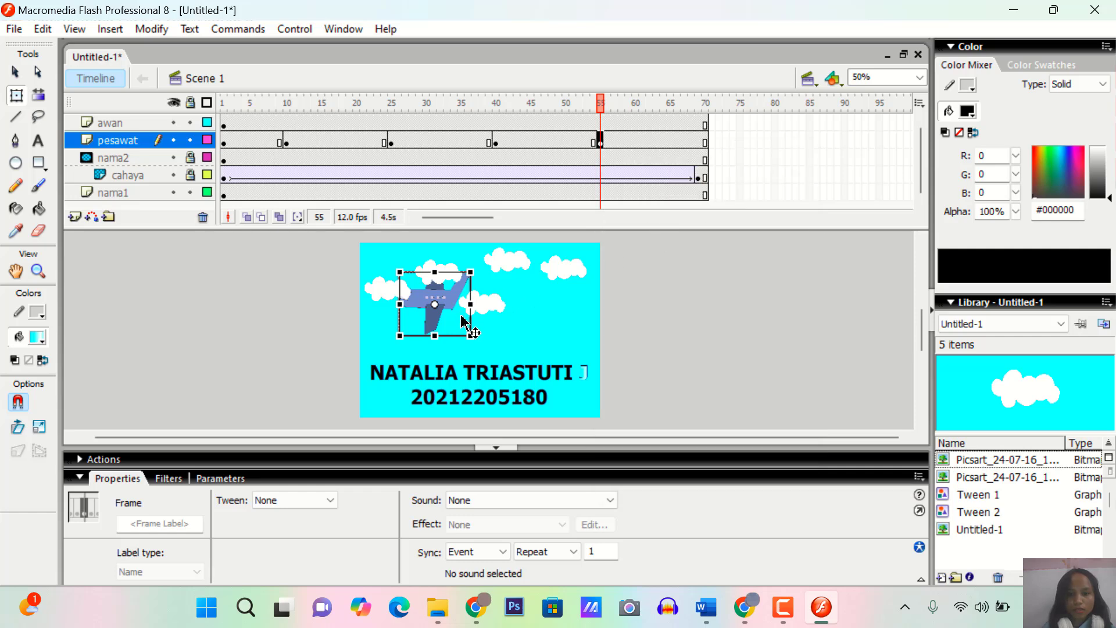
pyautogui.moveTo(453, 323); pyautogui.dragTo(408, 326)
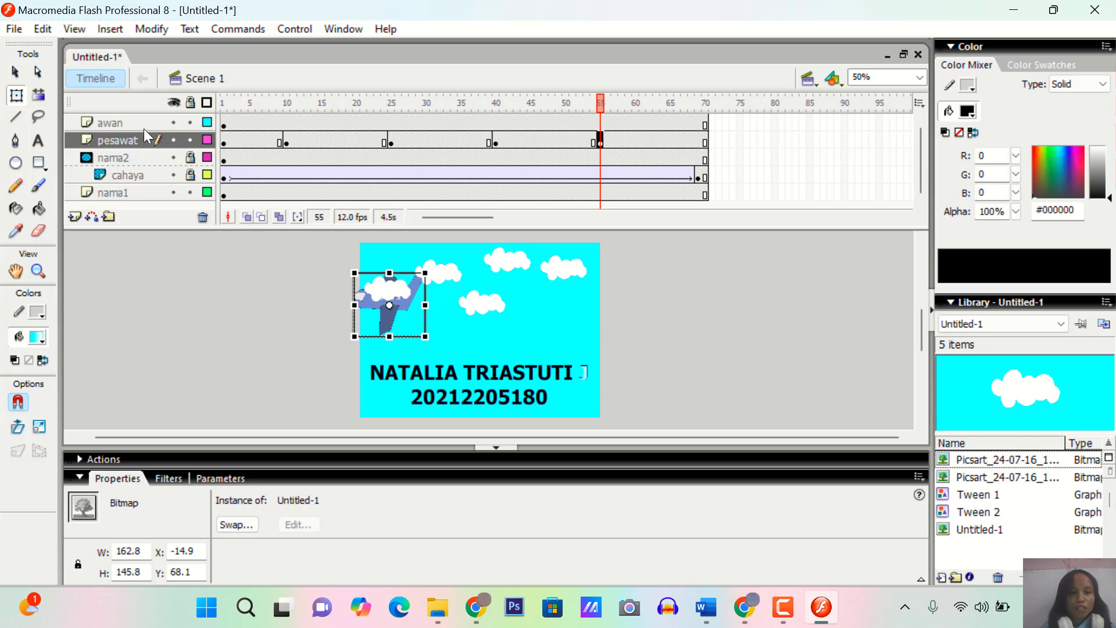
# Insert a keyframe at frame 10 of the awan layer and shift all the clouds together to about X 33, Y -14
pyautogui.click(123, 121)
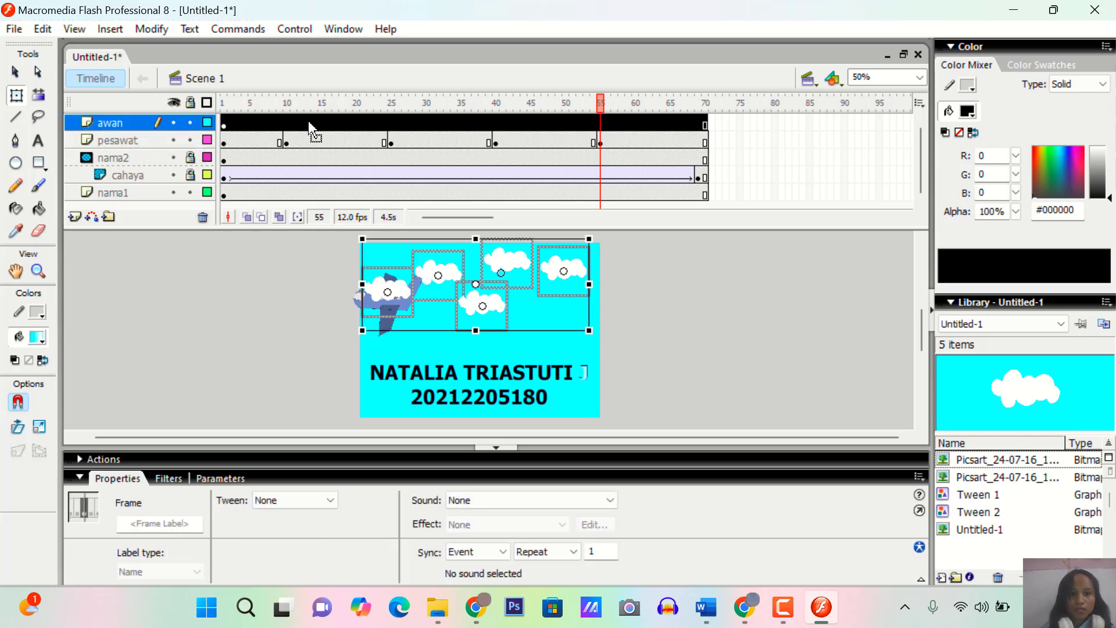
pyautogui.click(286, 123)
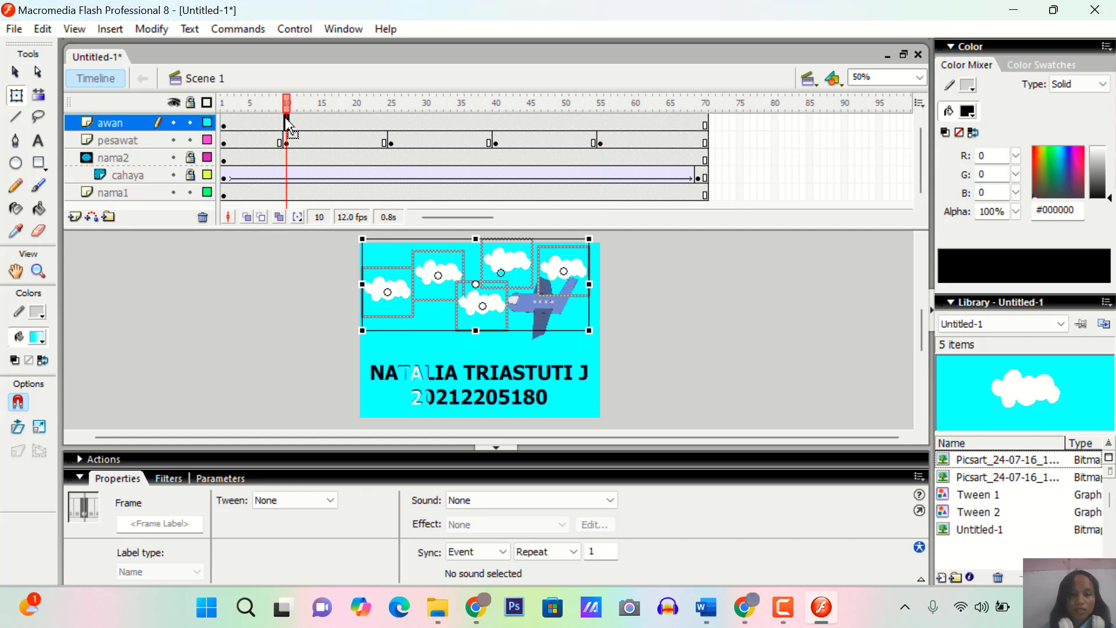
pyautogui.rightClick(286, 123)
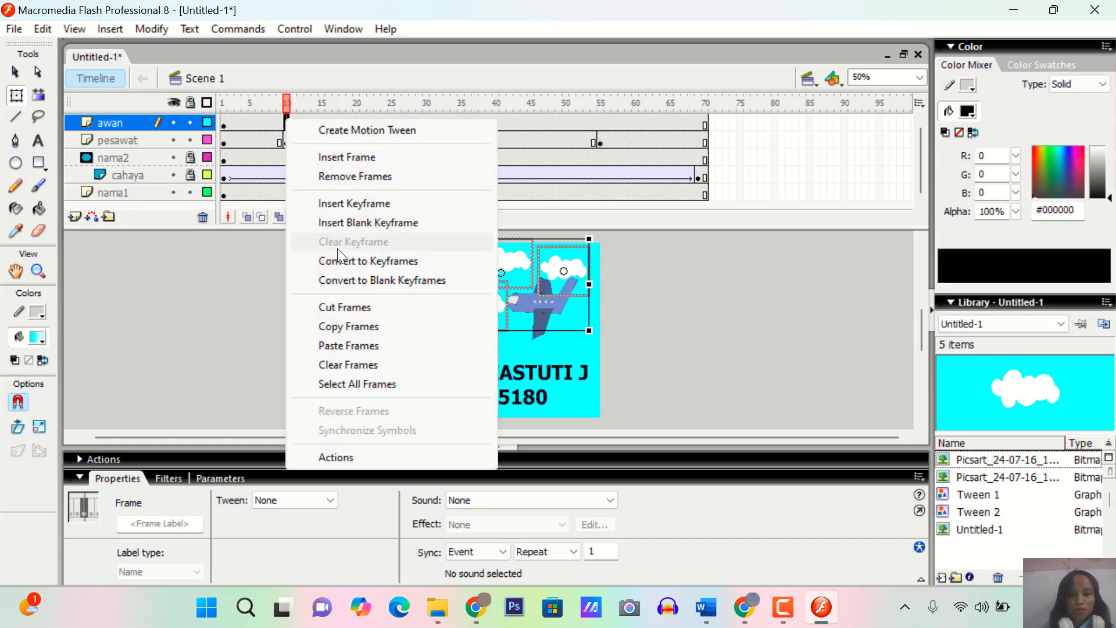
pyautogui.click(359, 204)
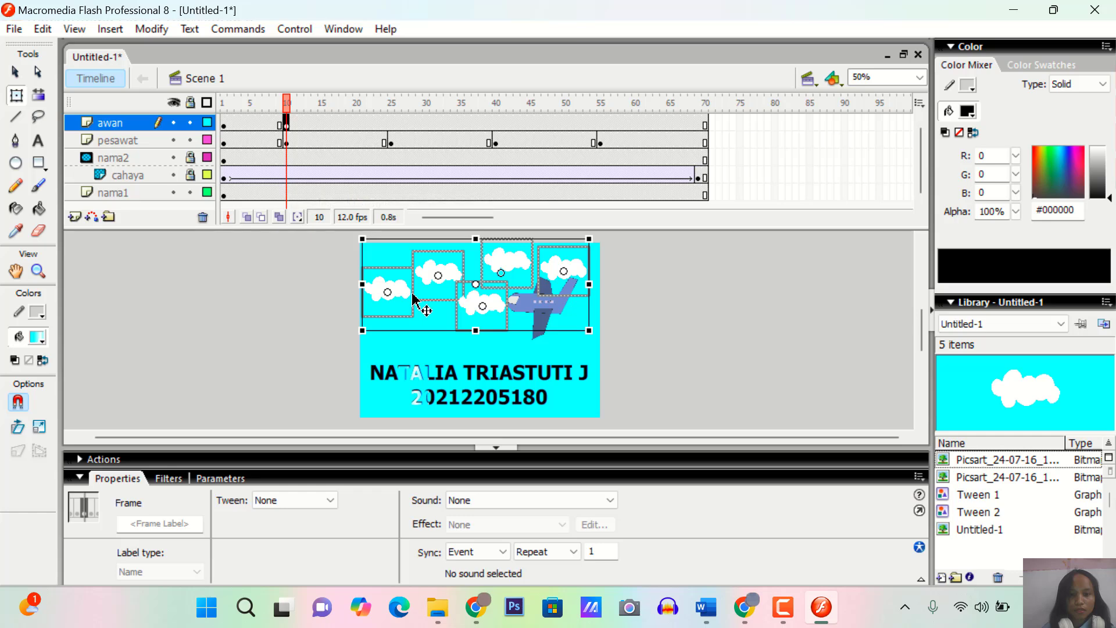
pyautogui.moveTo(466, 321); pyautogui.dragTo(478, 320)
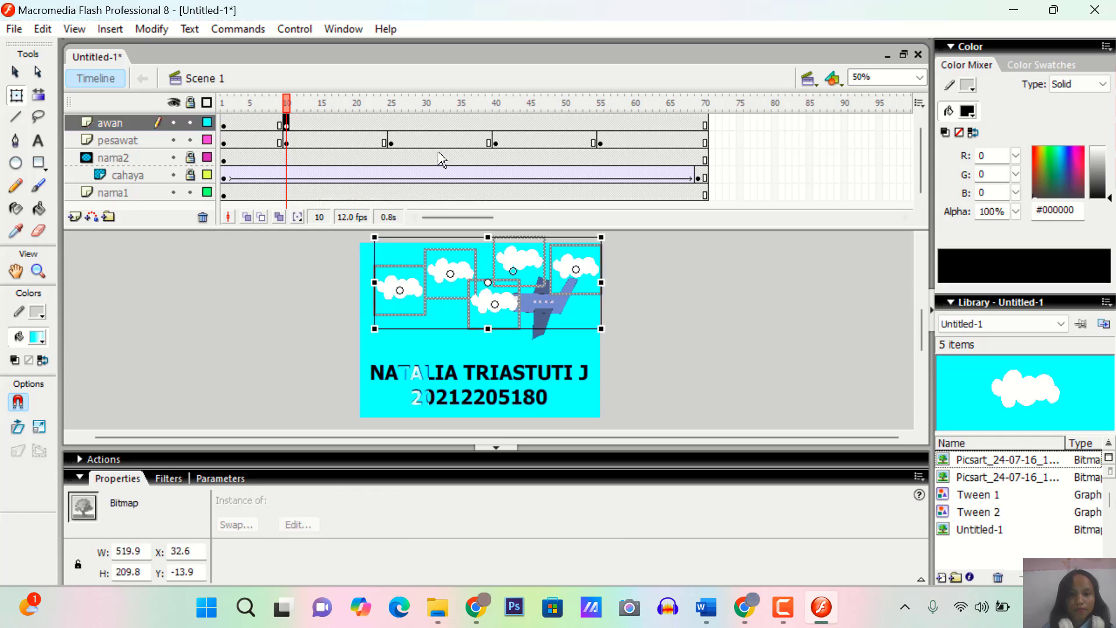
# Insert a keyframe at frame 24 of the awan layer and shift all the clouds together to about X -5, Y -20
pyautogui.click(384, 122)
pyautogui.rightClick(386, 122)
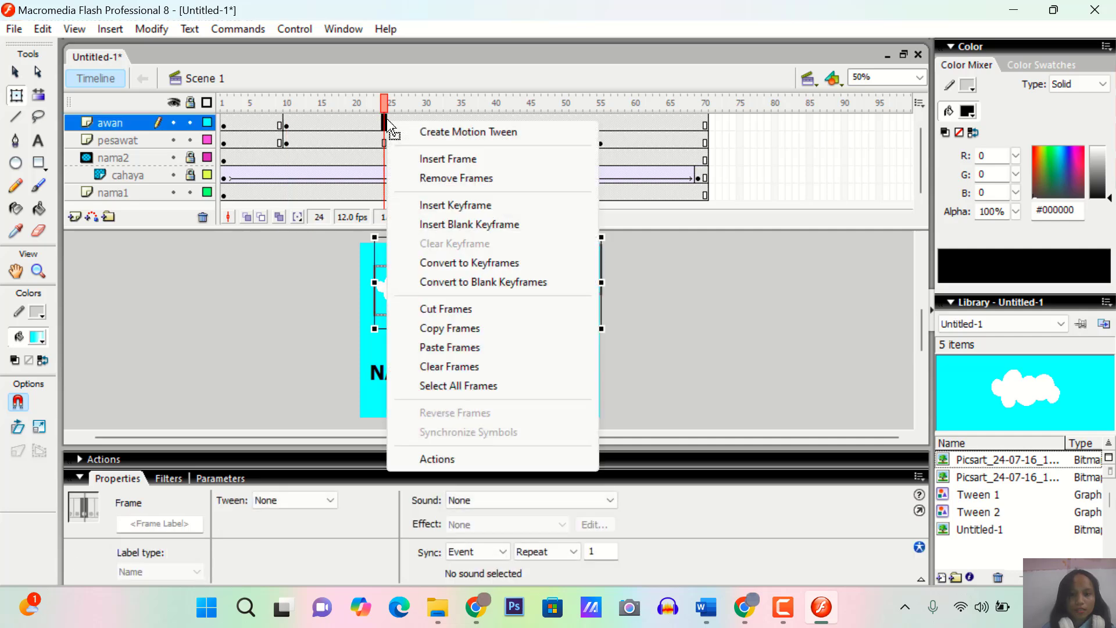
pyautogui.click(437, 205)
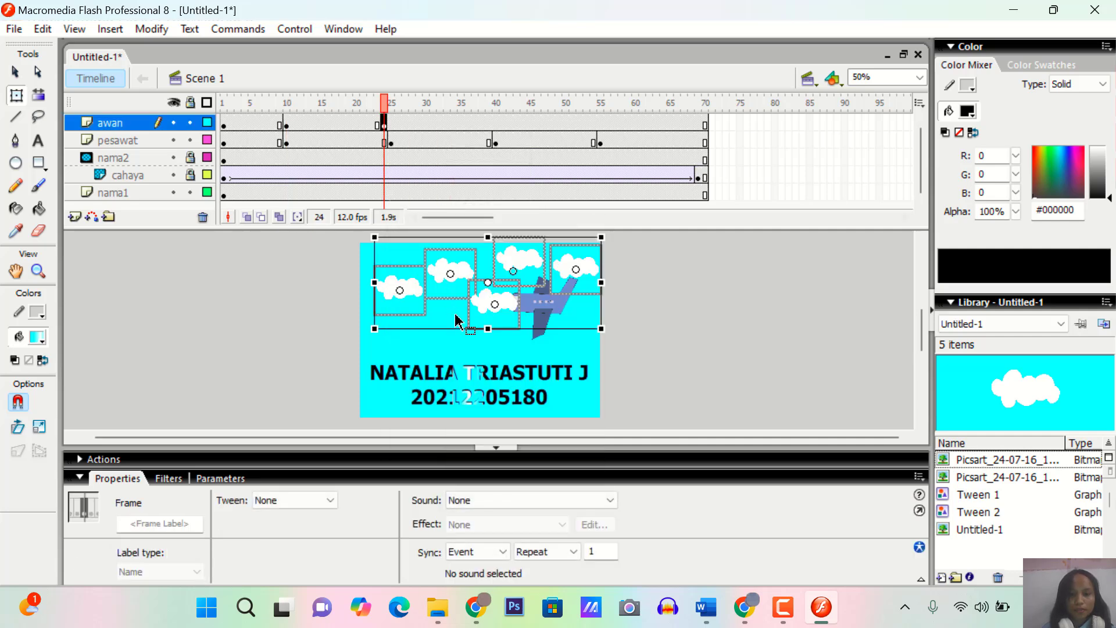
pyautogui.moveTo(473, 322); pyautogui.dragTo(457, 319)
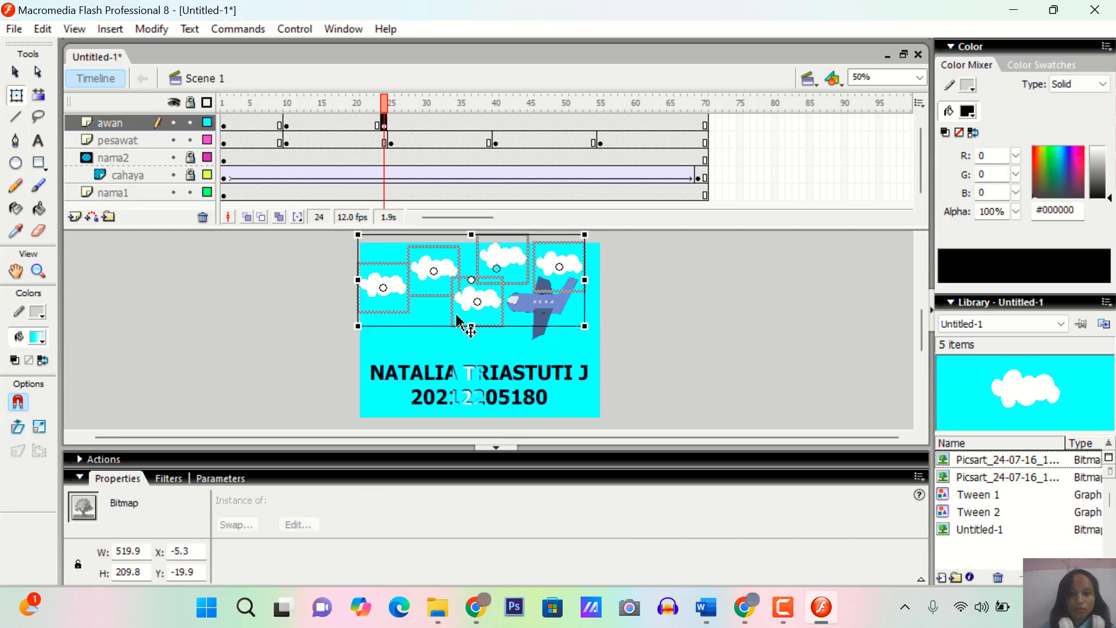
# Insert a keyframe at frame 39 of the awan layer and shift all the clouds together down to about X -5, Y 2
pyautogui.click(489, 122)
pyautogui.rightClick(490, 122)
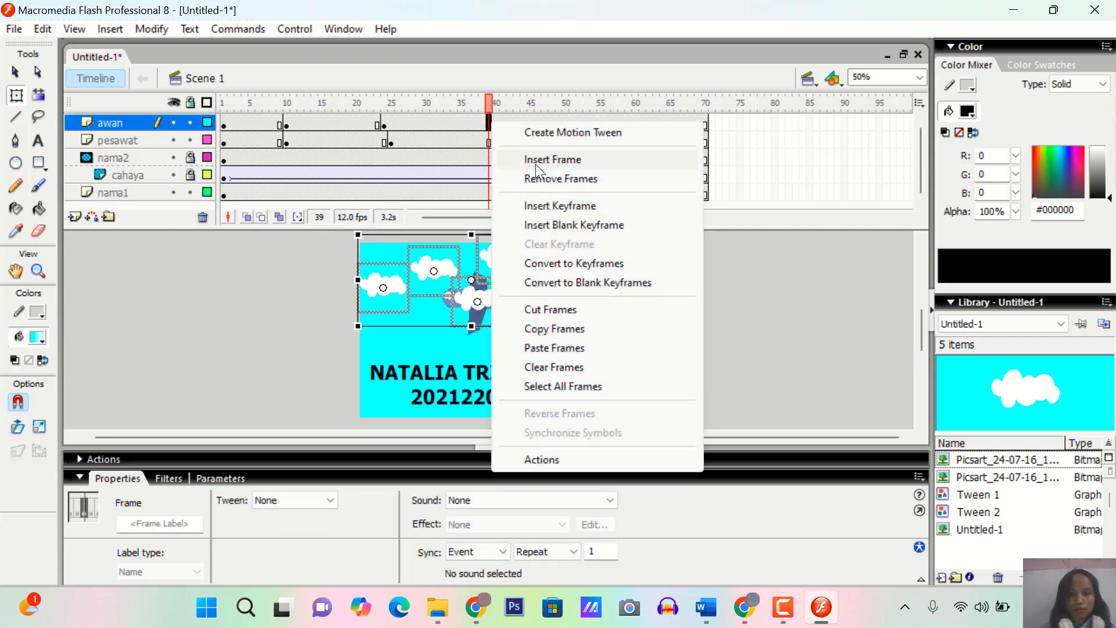
pyautogui.click(556, 201)
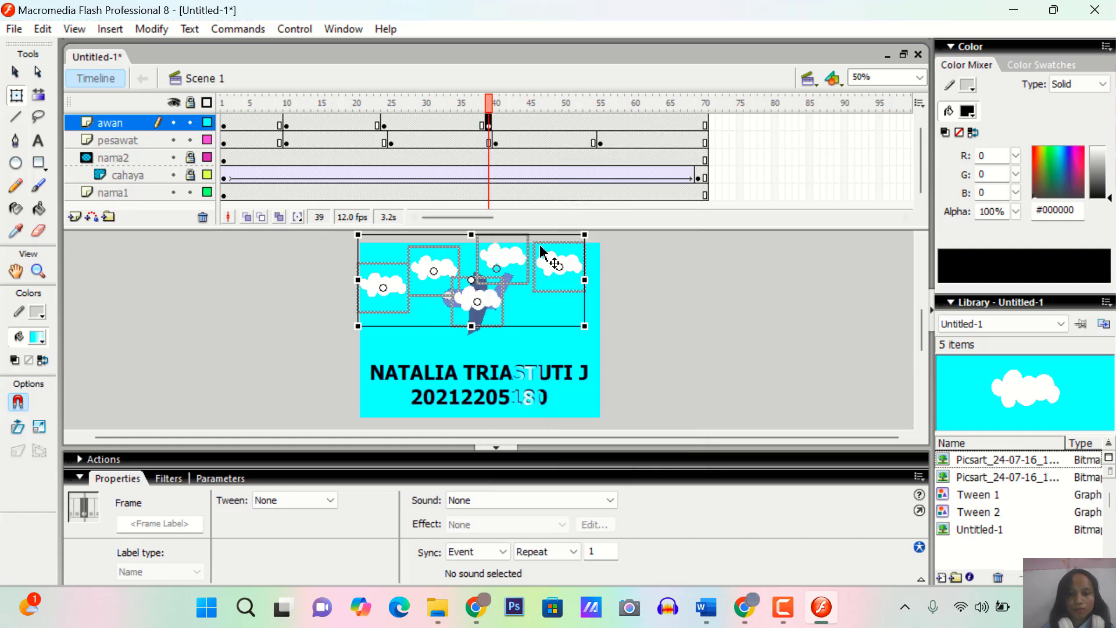
pyautogui.moveTo(495, 316); pyautogui.dragTo(498, 329)
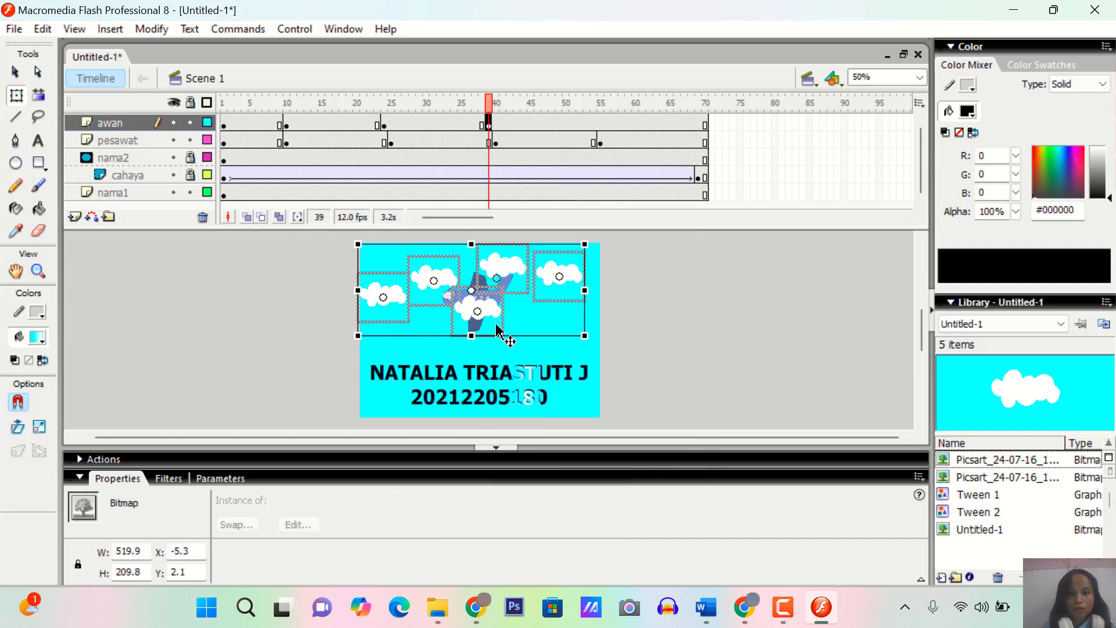
# Insert a keyframe at frame 55 of the awan layer and shift all the clouds together to about X 27, Y 4
pyautogui.rightClick(602, 124)
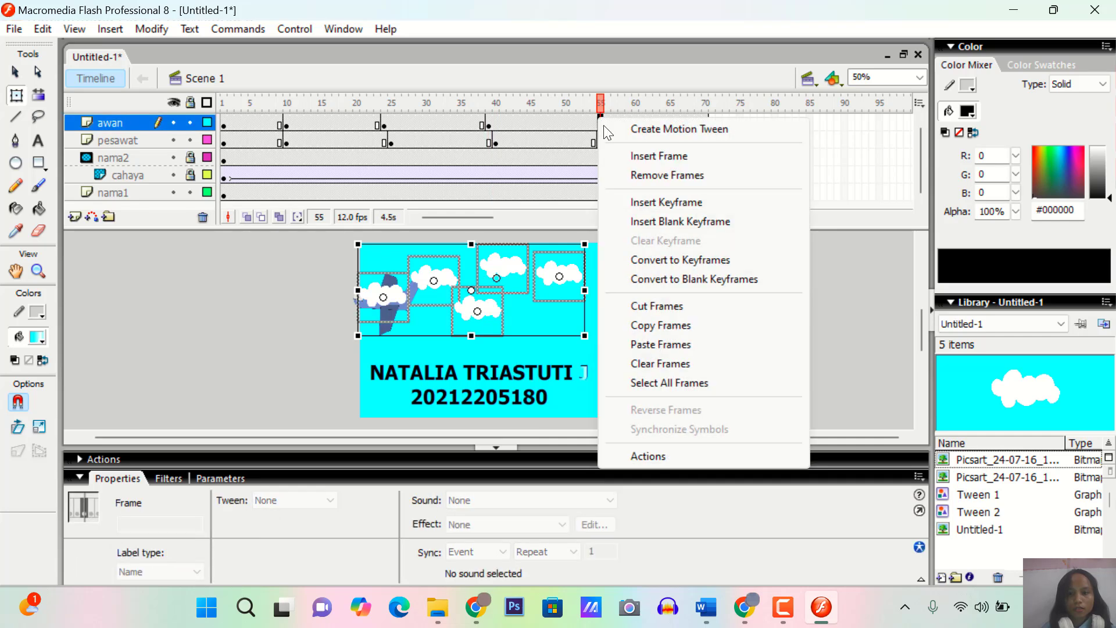
pyautogui.click(656, 201)
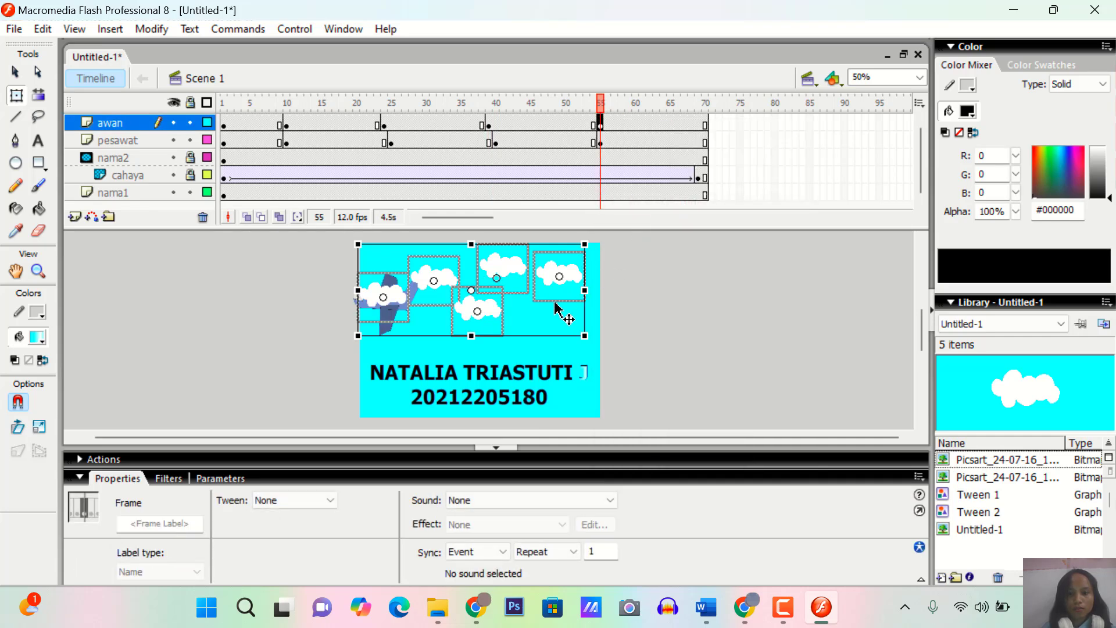
pyautogui.moveTo(506, 328); pyautogui.dragTo(511, 329)
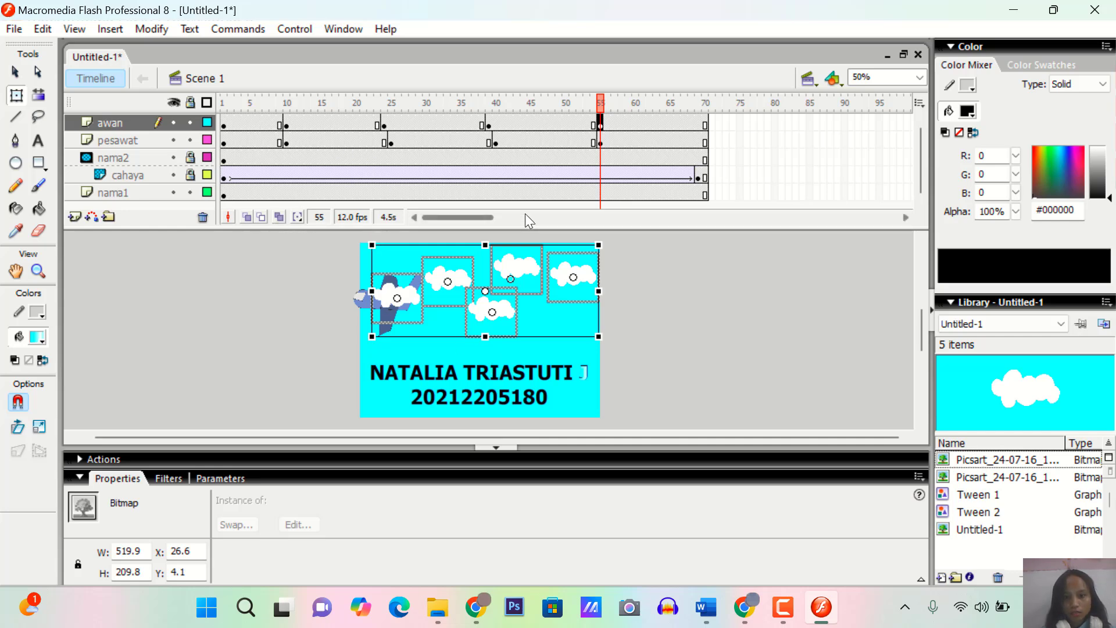
# Create motion tweens on the awan layer in every span from frame 1 to the end, including the span after frame 55
pyautogui.click(251, 124)
pyautogui.rightClick(251, 125)
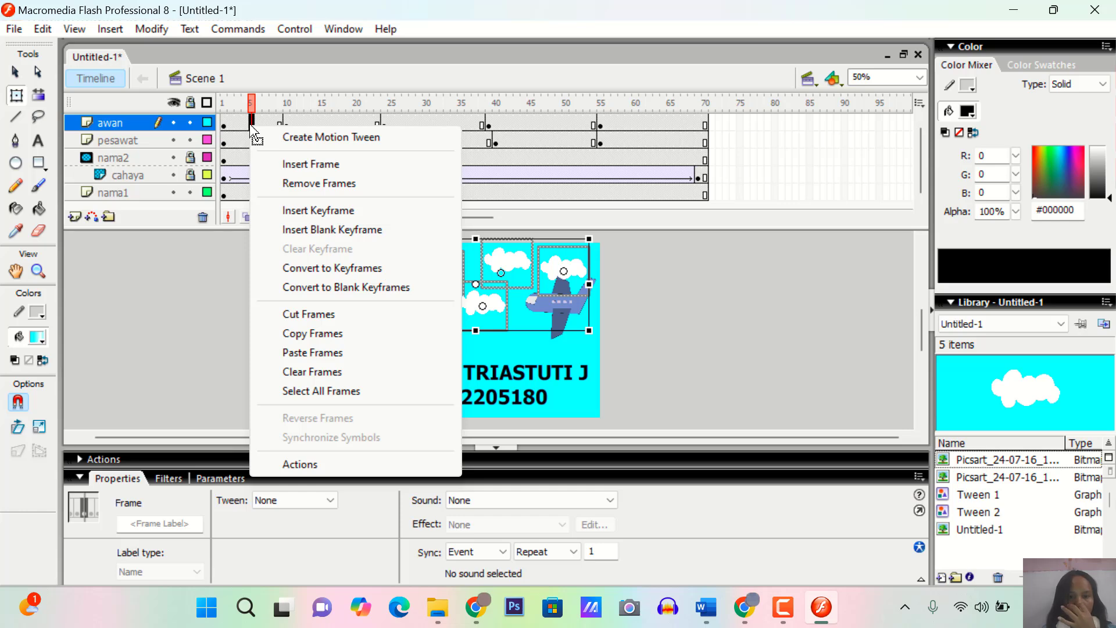
pyautogui.click(292, 137)
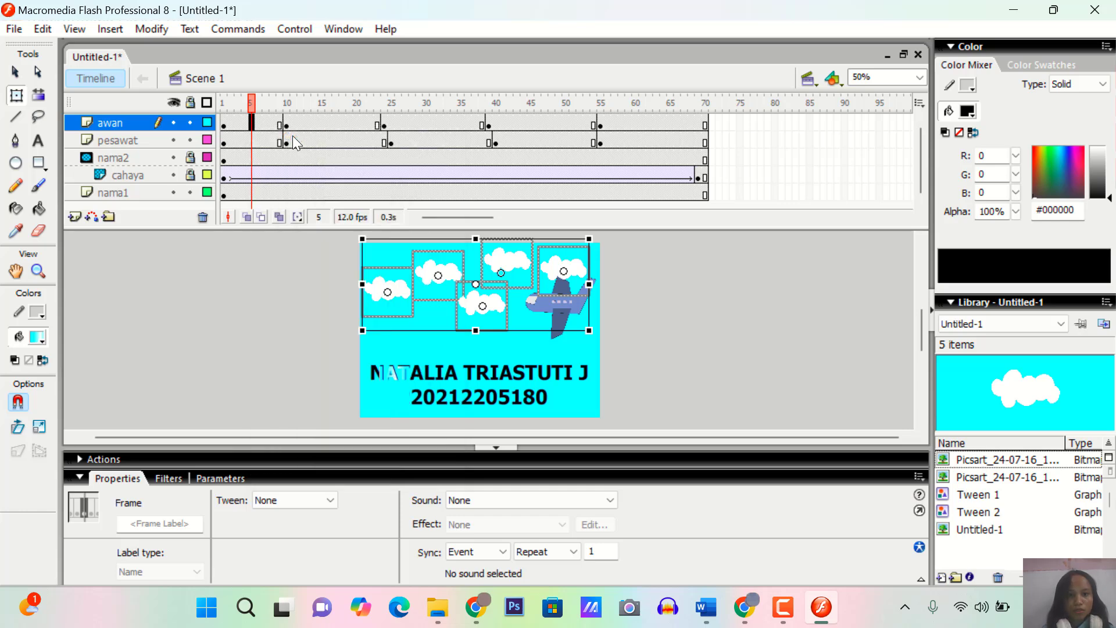
pyautogui.click(328, 124)
pyautogui.rightClick(329, 124)
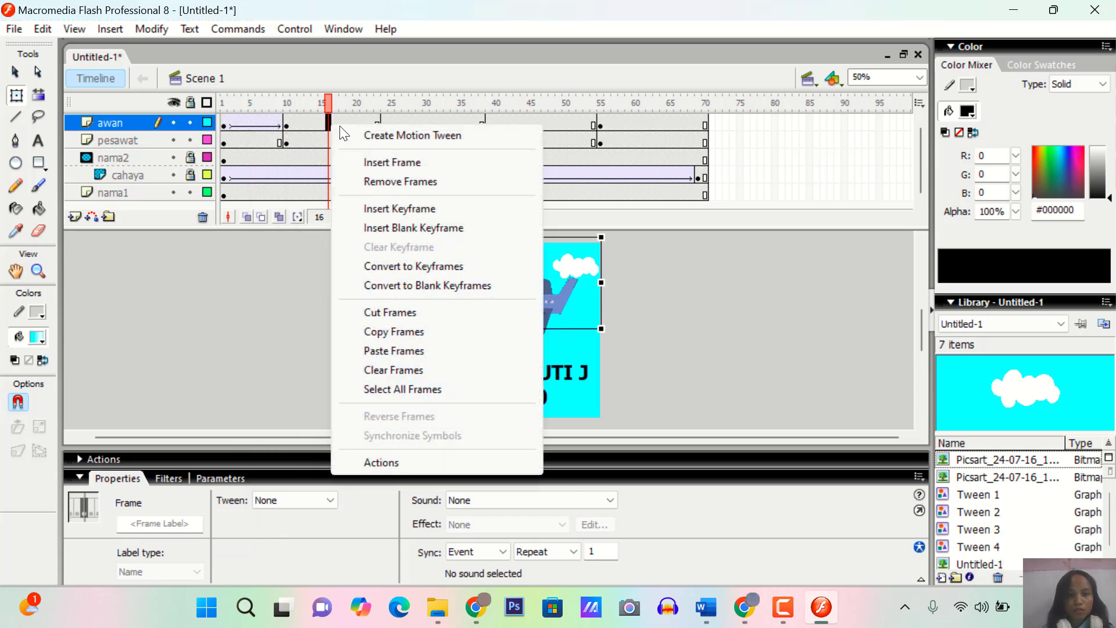
pyautogui.click(382, 137)
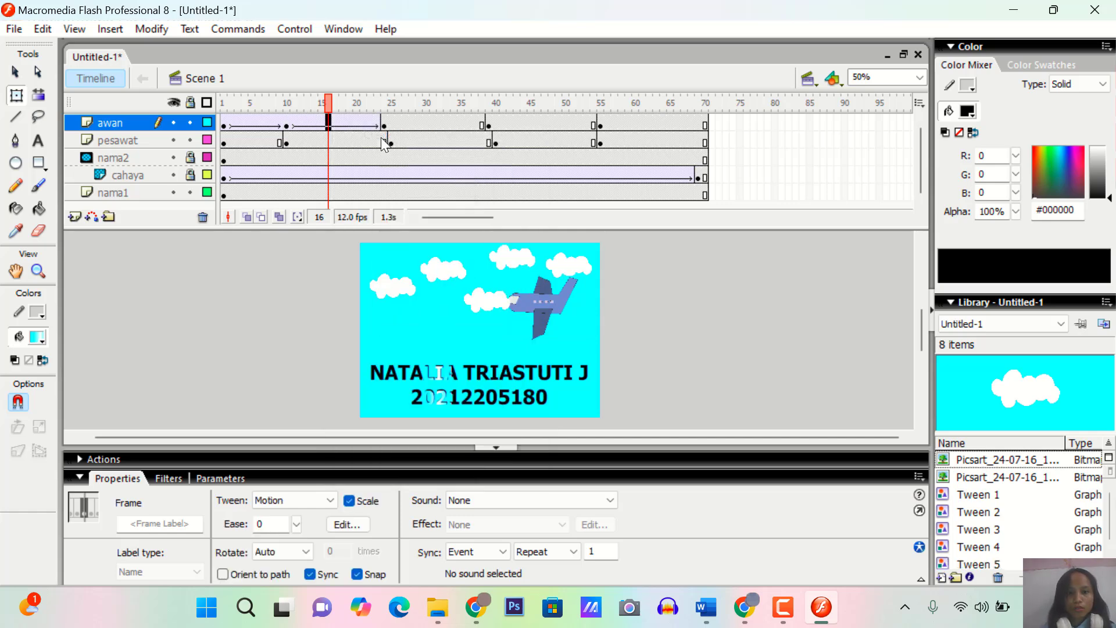
pyautogui.rightClick(431, 124)
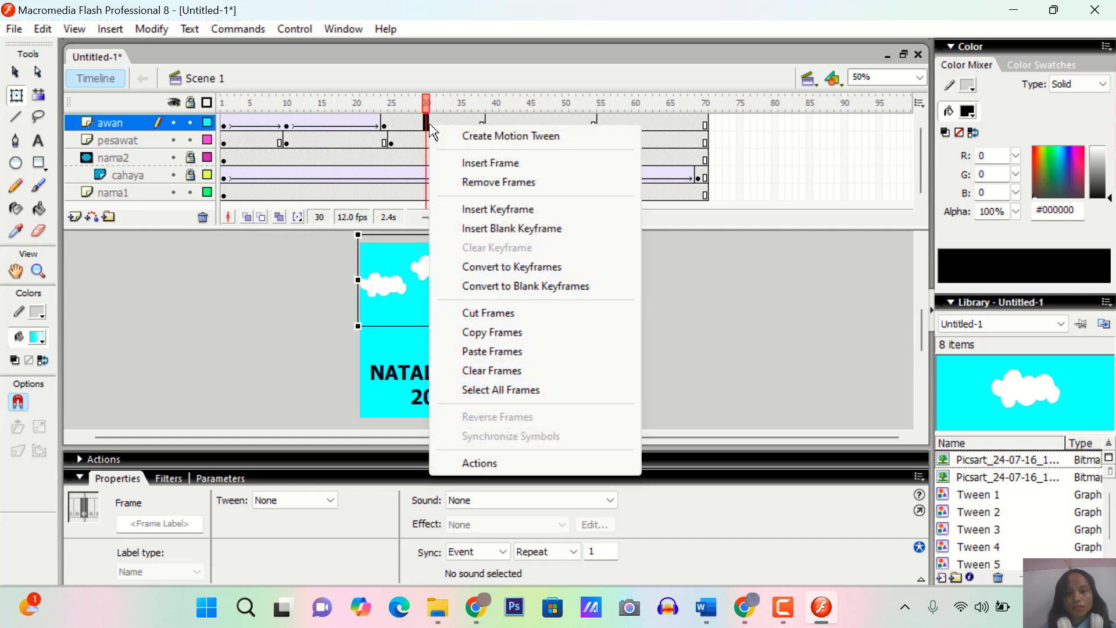
pyautogui.click(486, 140)
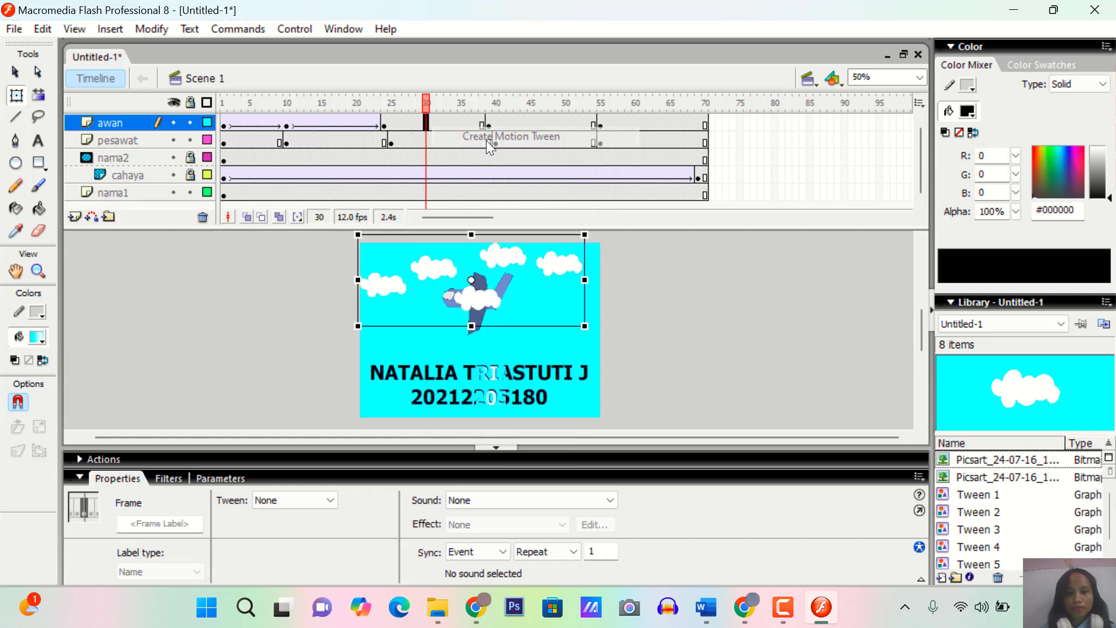
pyautogui.rightClick(550, 124)
pyautogui.click(591, 136)
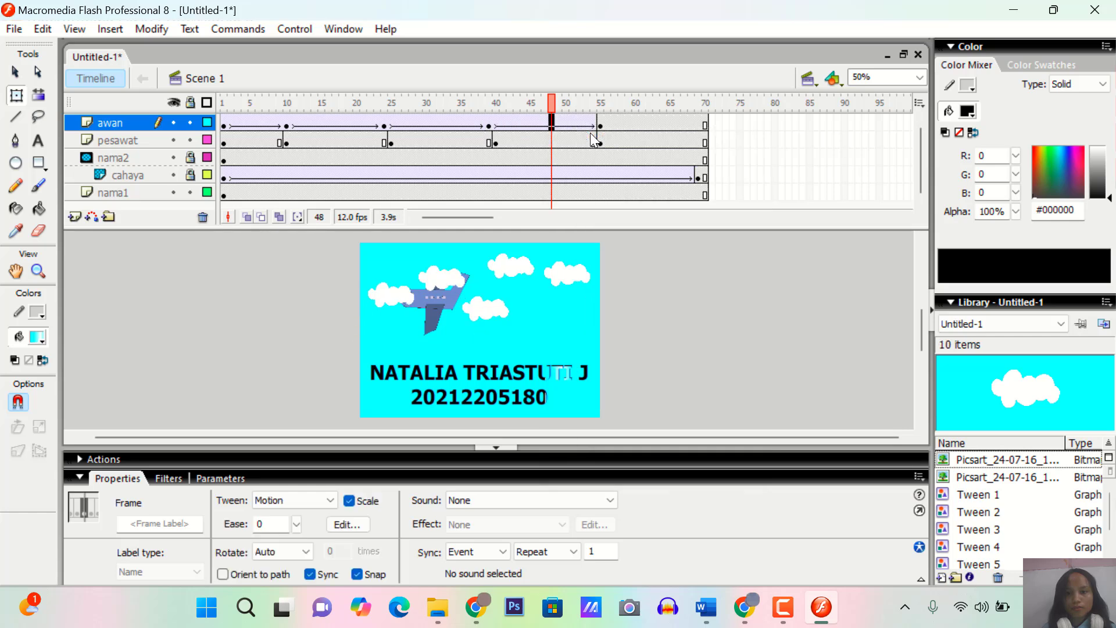
pyautogui.rightClick(635, 123)
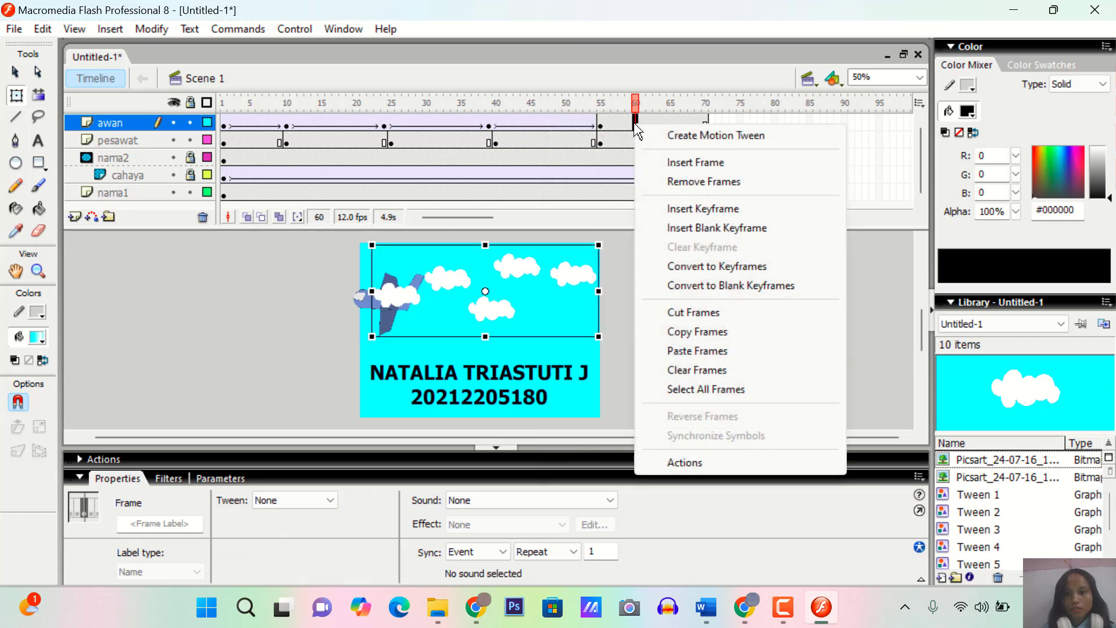
pyautogui.click(701, 137)
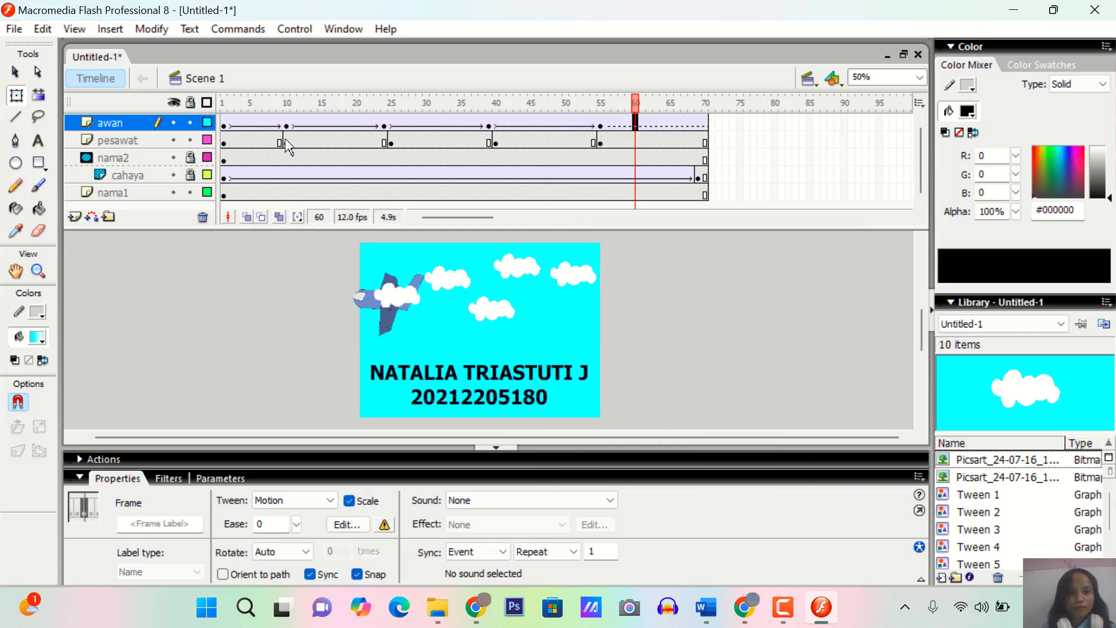
# Create motion tweens on the pesawat layer in every span from frame 1 to the end, including the span after frame 55
pyautogui.rightClick(244, 141)
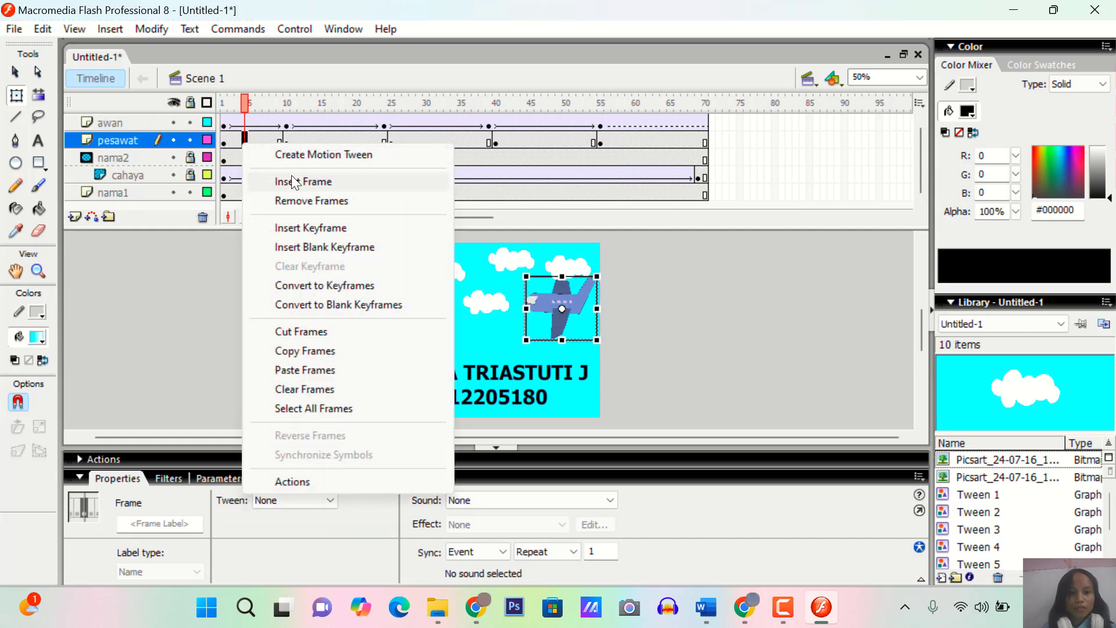
pyautogui.click(318, 155)
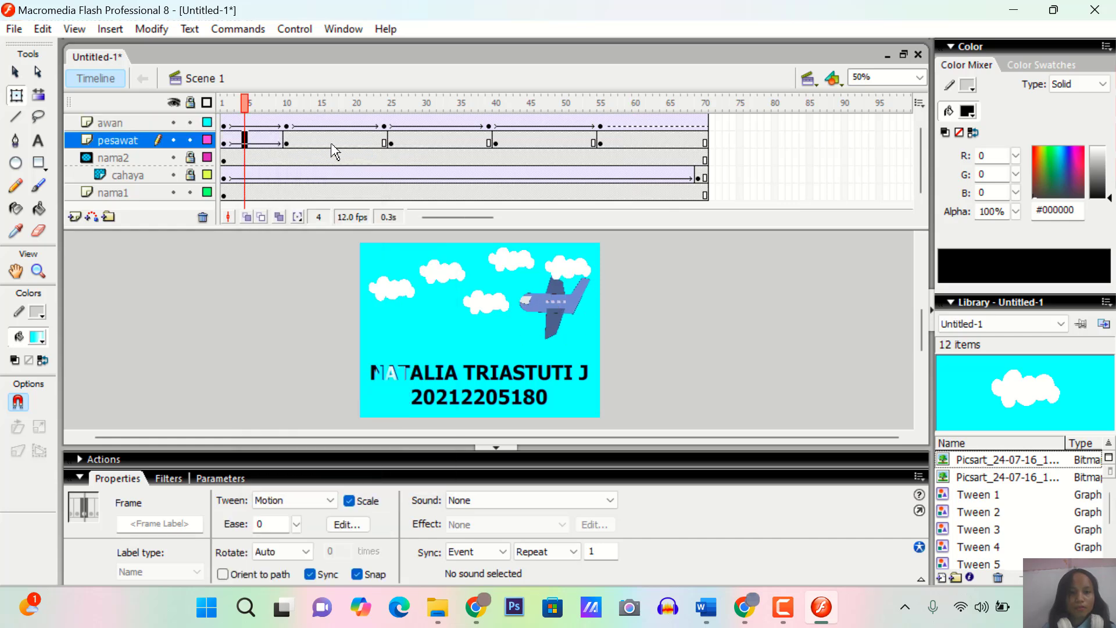
pyautogui.rightClick(334, 143)
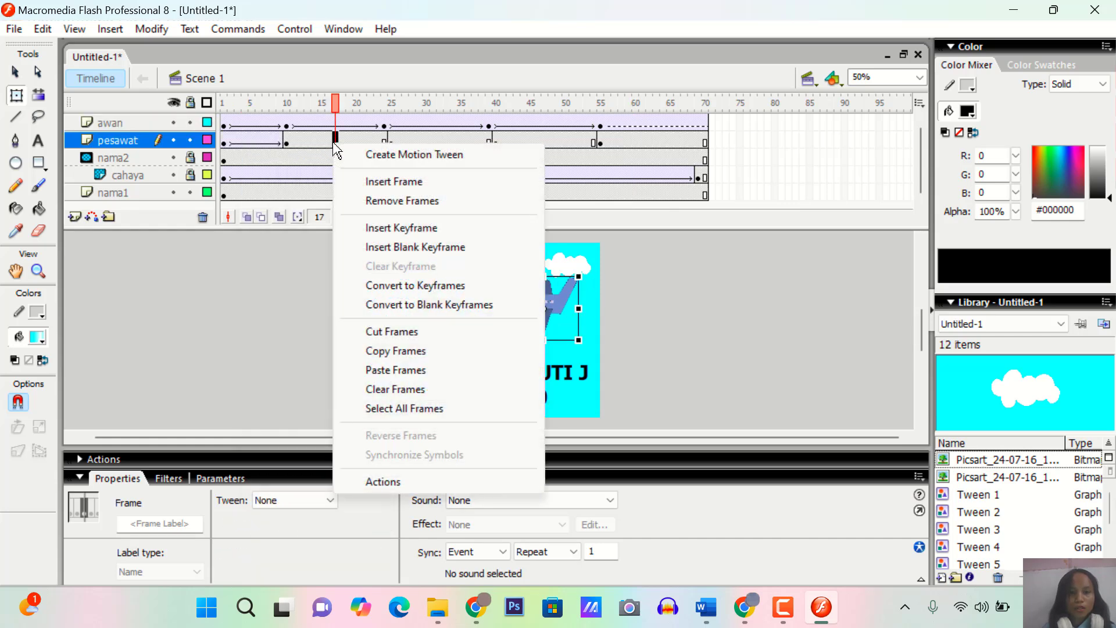
pyautogui.click(401, 158)
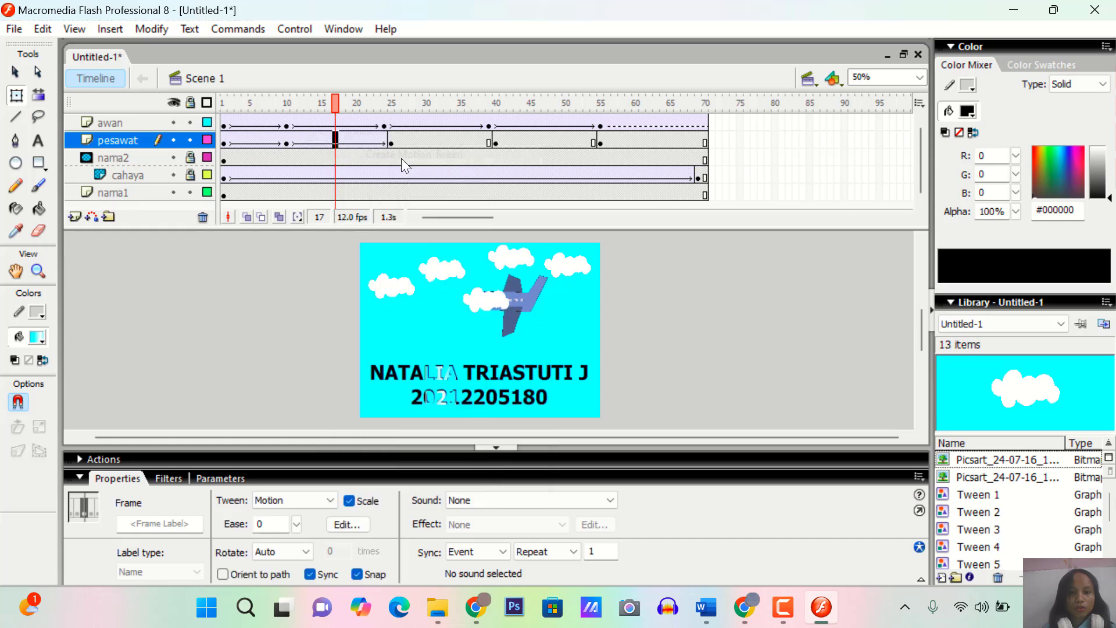
pyautogui.rightClick(432, 142)
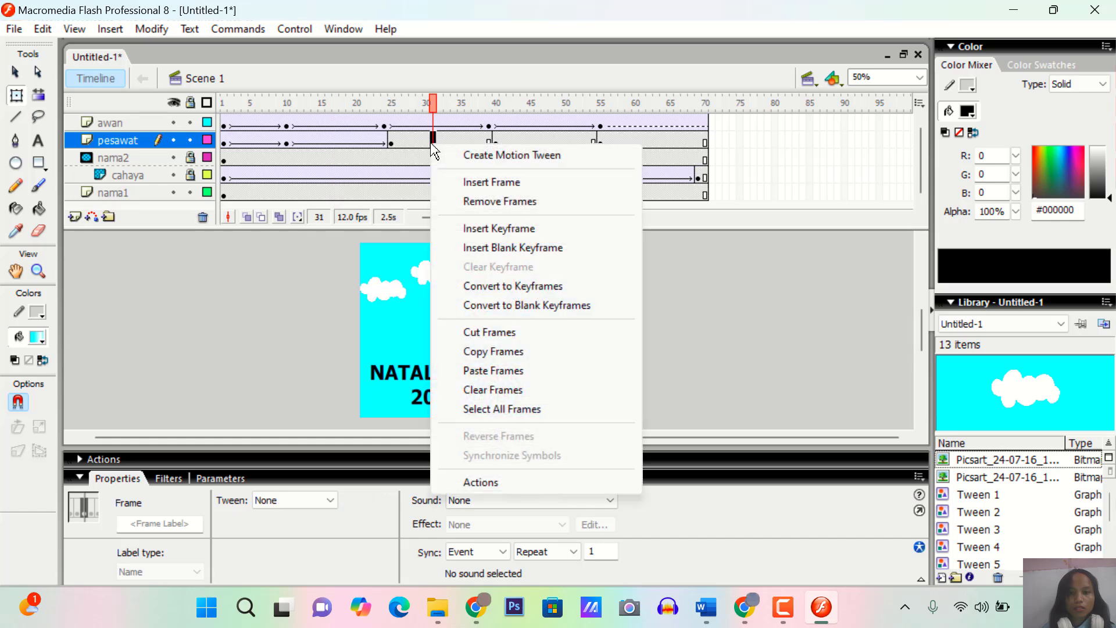
pyautogui.click(496, 163)
pyautogui.rightClick(546, 143)
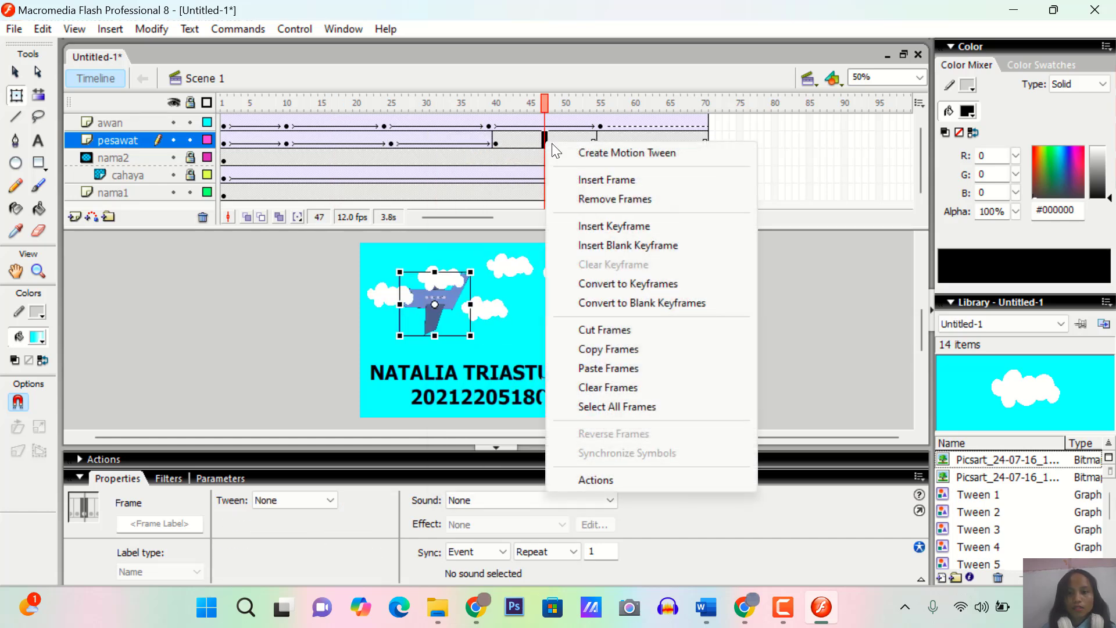
pyautogui.click(591, 155)
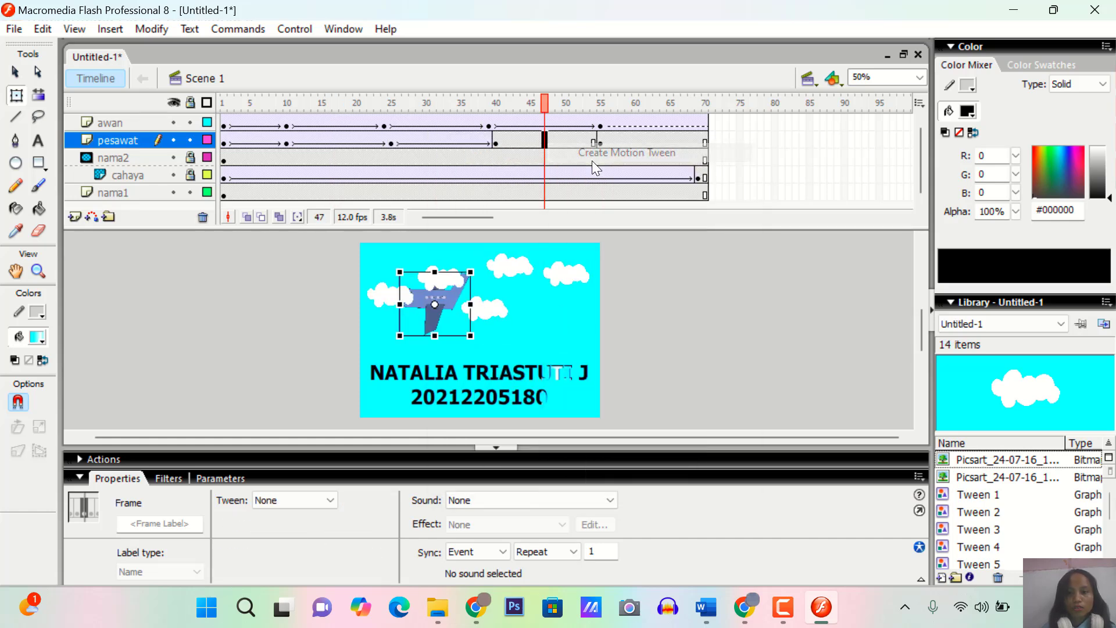
pyautogui.rightClick(643, 143)
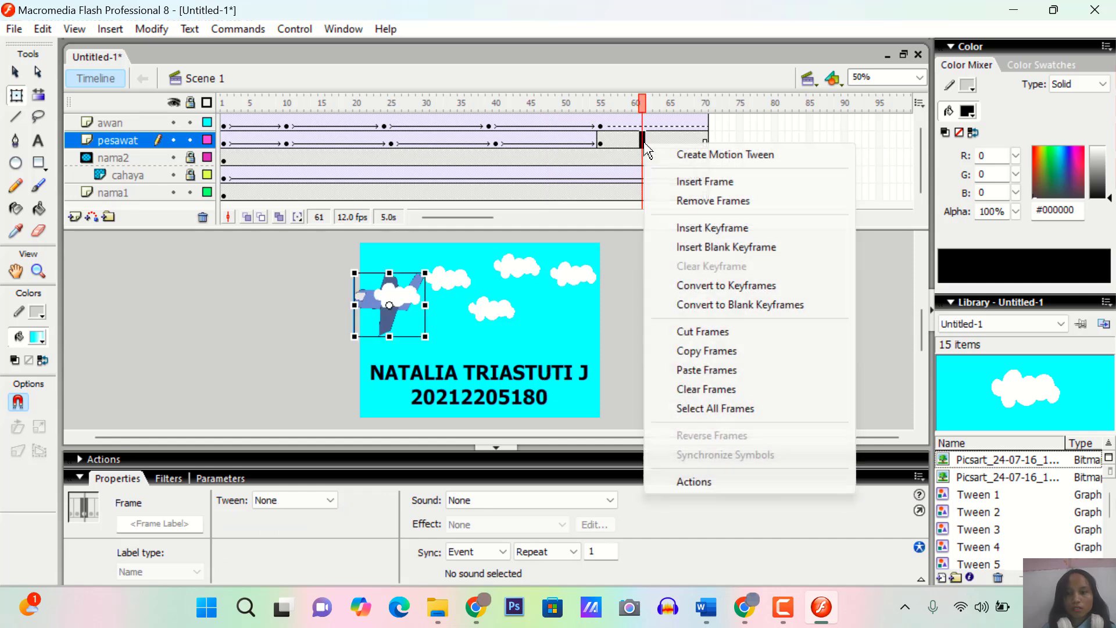
pyautogui.click(703, 161)
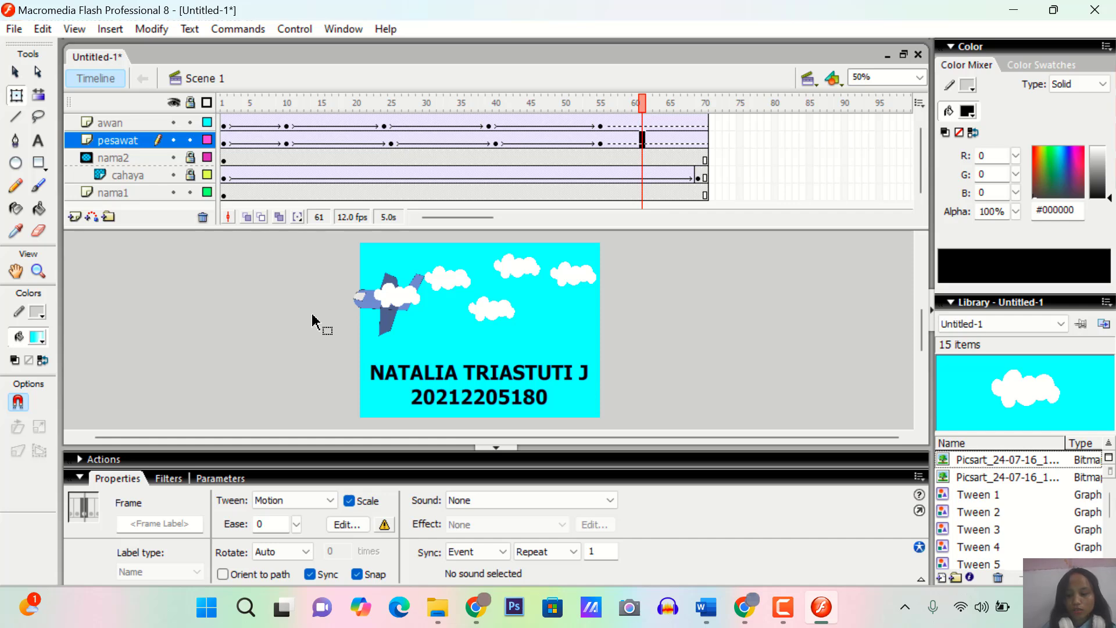
# Test the movie to check the airplane, cloud and light-bar animation, and close the preview window
pyautogui.hotkey('ctrl', 'Return')
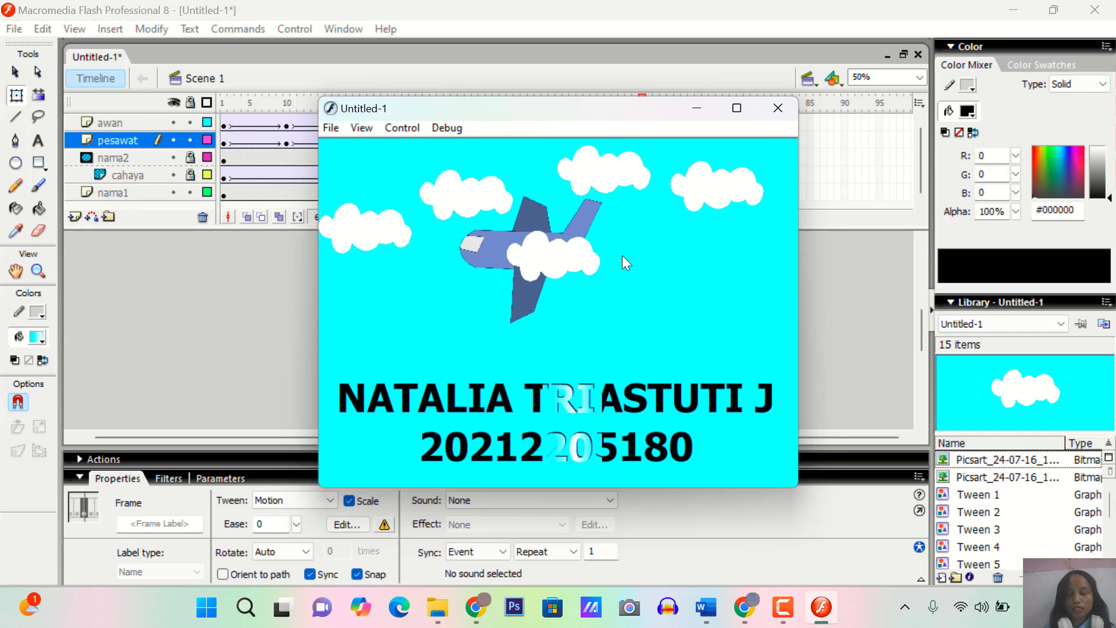
pyautogui.click(775, 118)
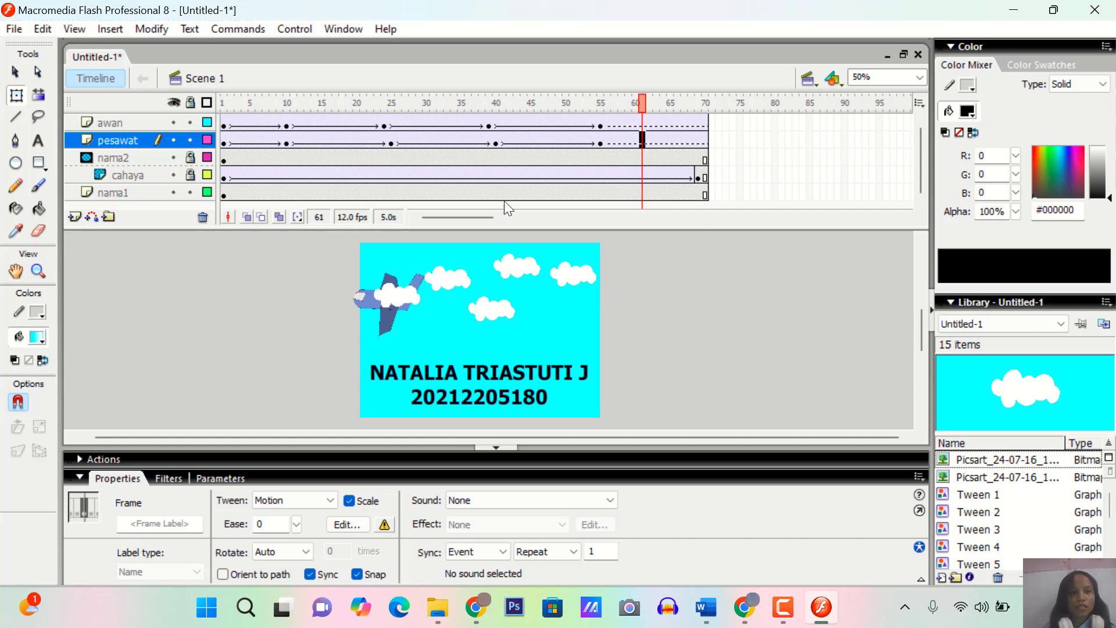
# Export the animation as a Flash Movie (*.swf) named UAS- followed by the student's full name and student number, accepting the default Flash Player 8 settings
pyautogui.click(17, 33)
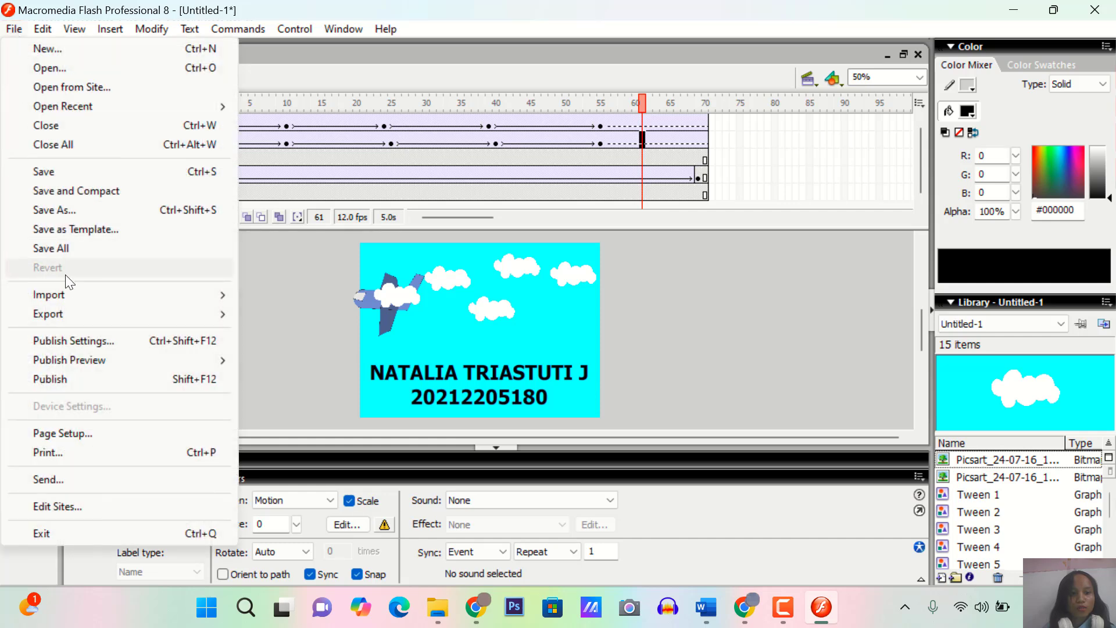
pyautogui.moveTo(93, 316)
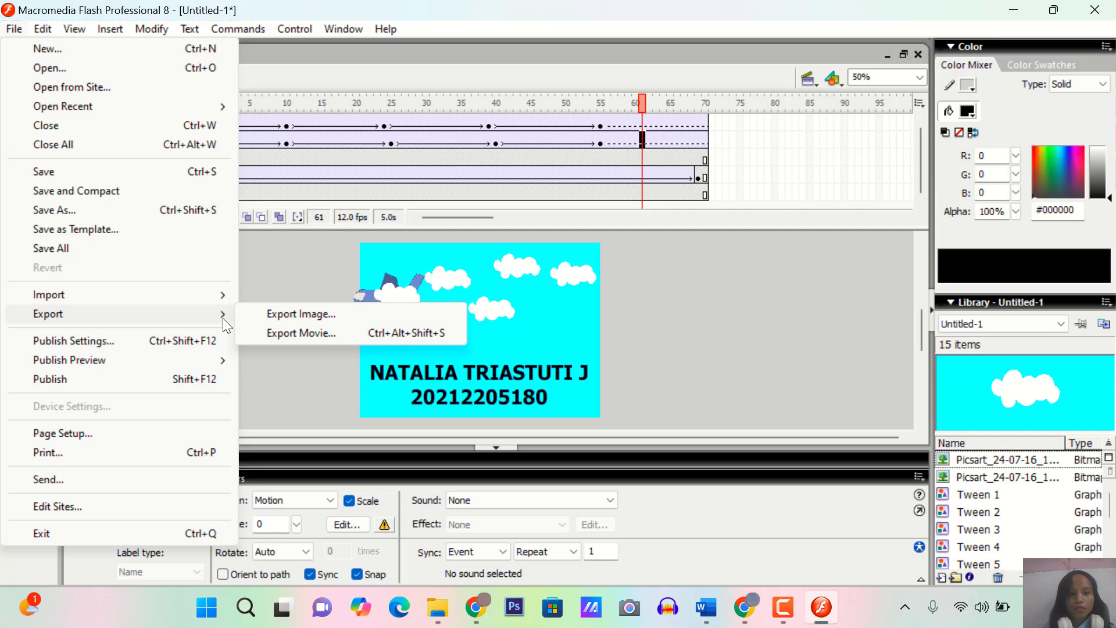
pyautogui.click(287, 333)
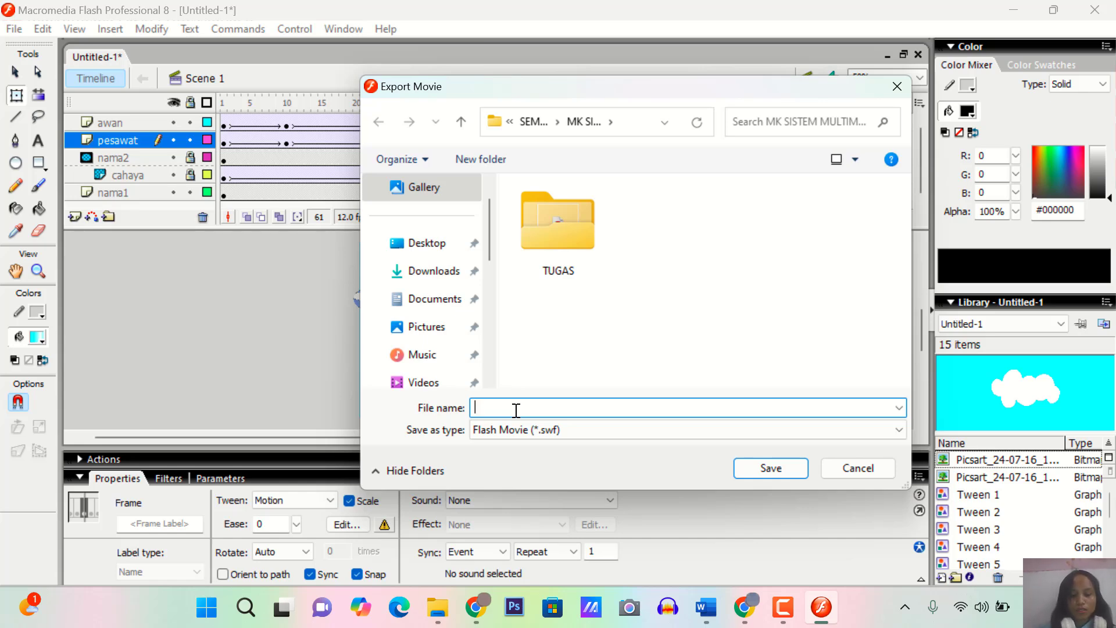
pyautogui.write('U')
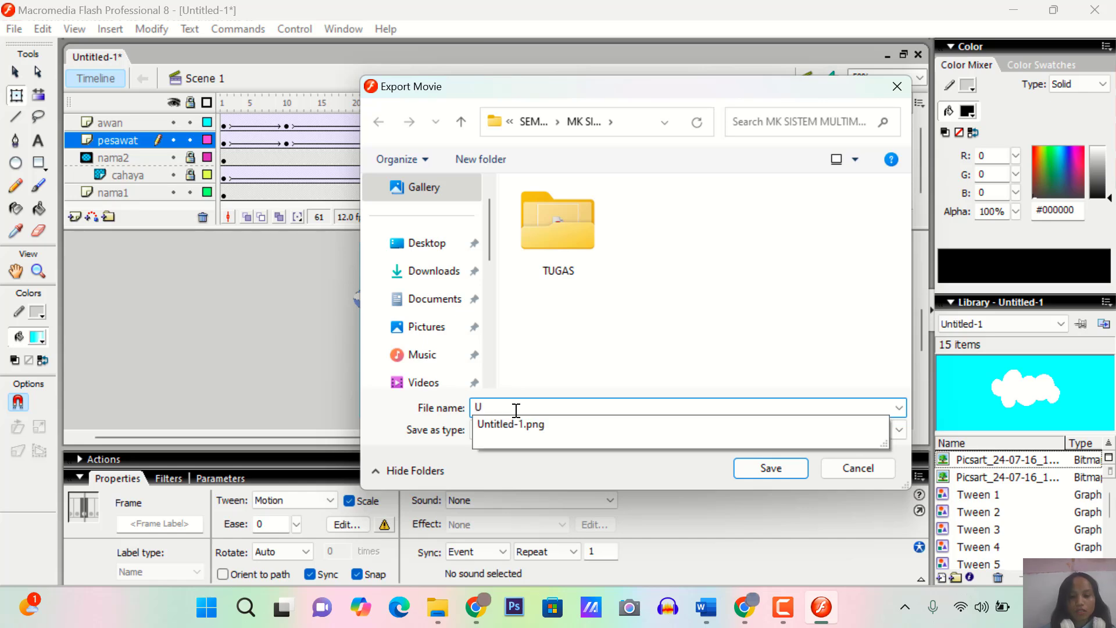
pyautogui.write('AS-')
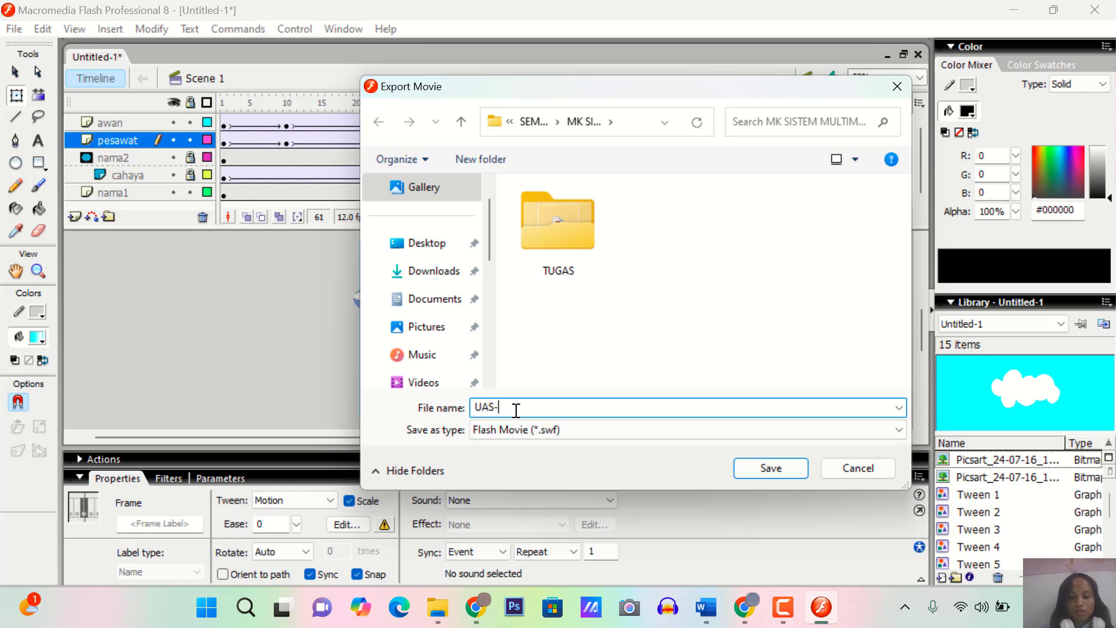
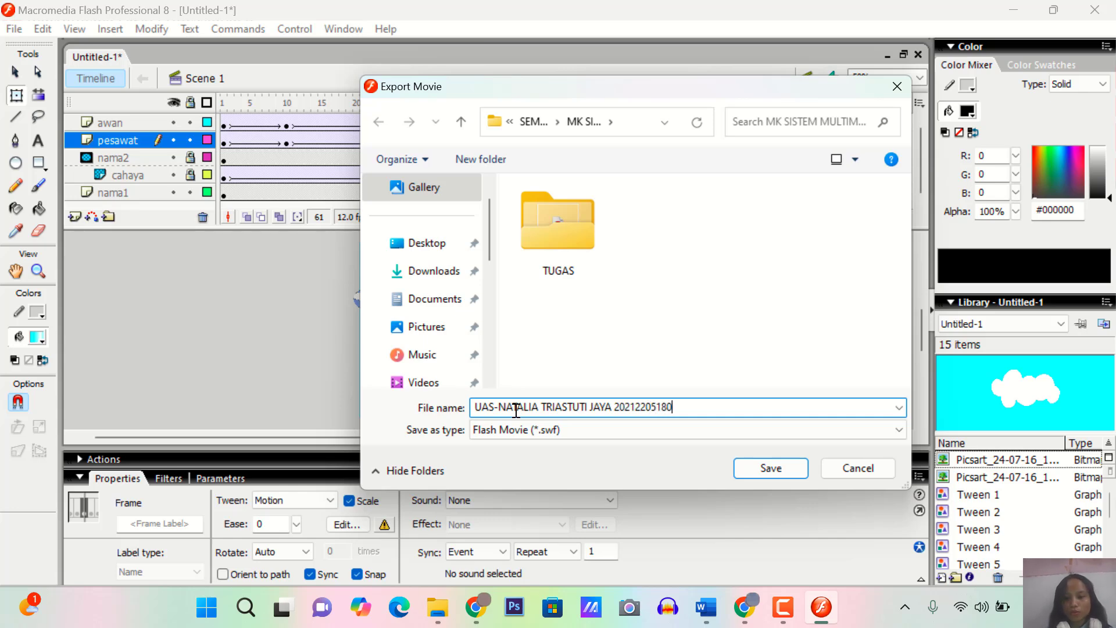
pyautogui.click(788, 465)
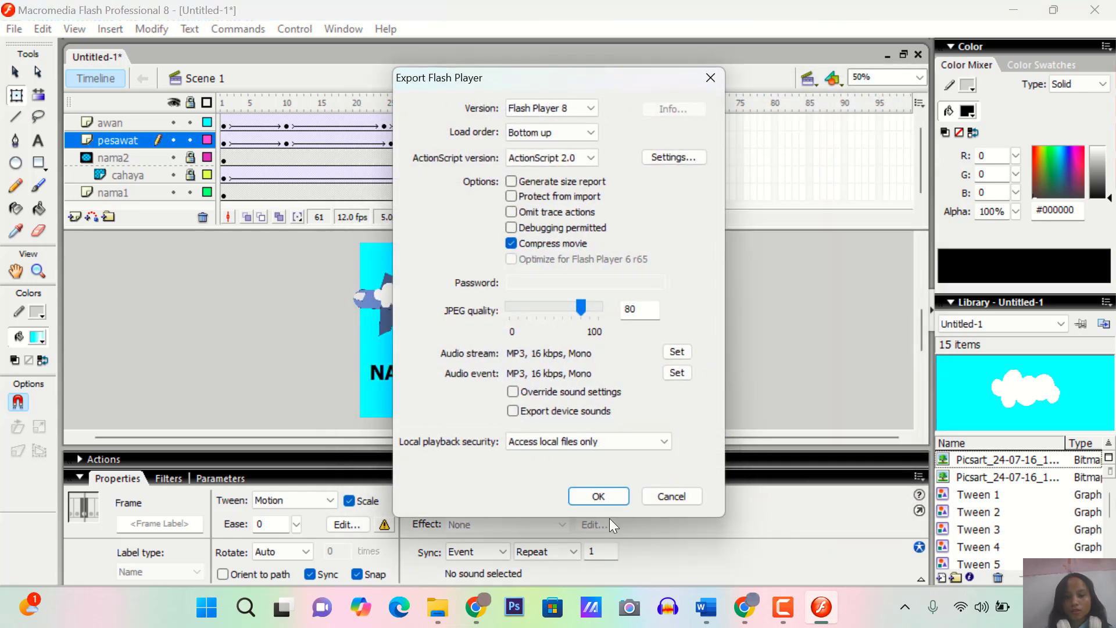
pyautogui.click(599, 496)
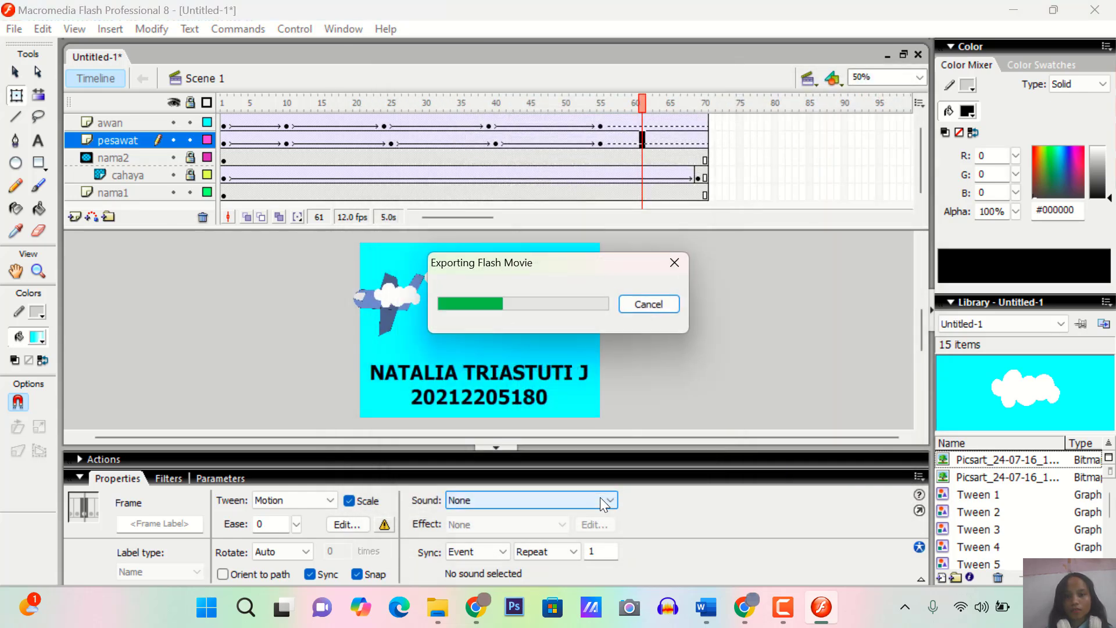